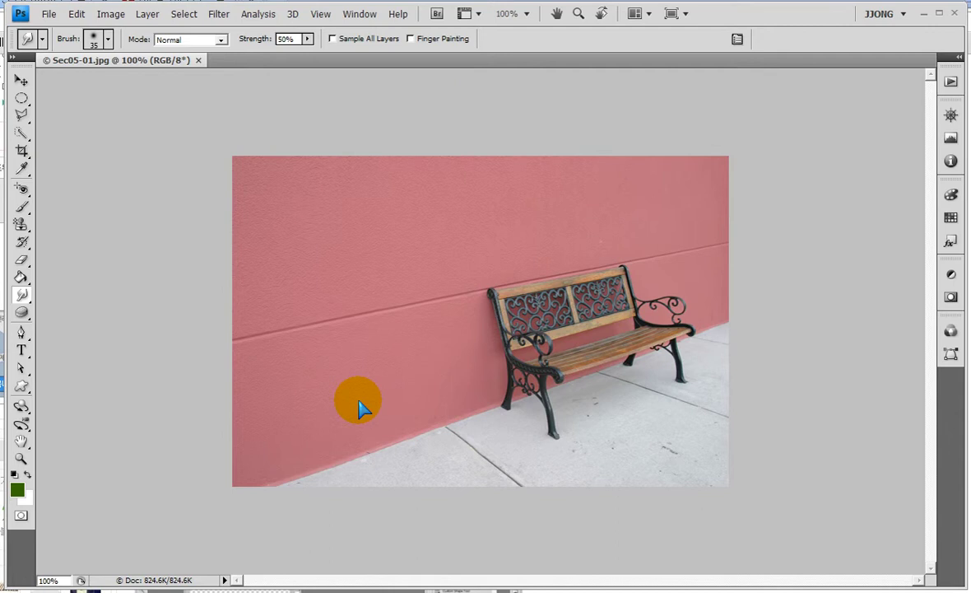
Reset the colours to defaults, then swap them so white is foreground and black is background.
left_click_drag(360, 405, 261, 341)
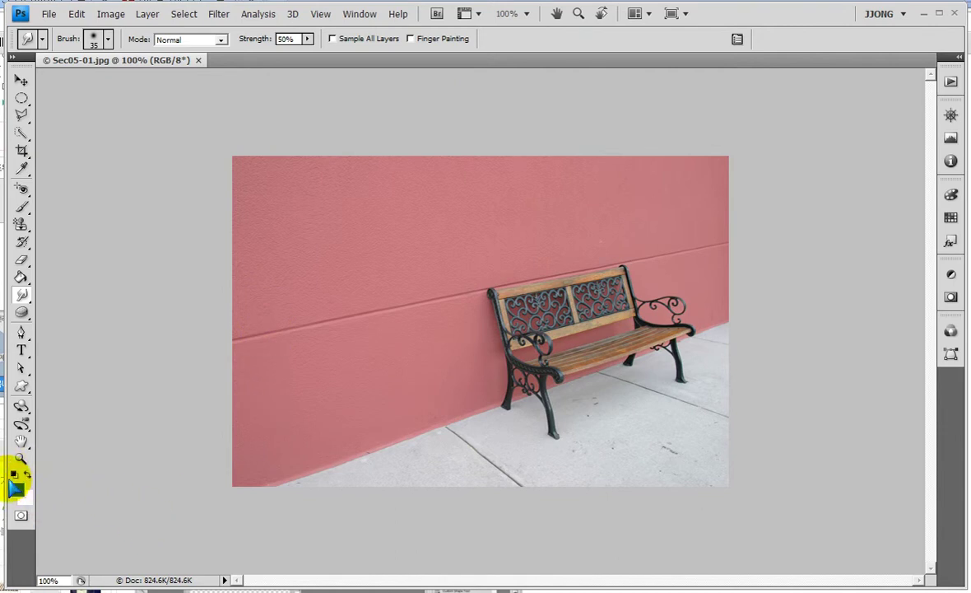
left_click(15, 467)
left_click(15, 474)
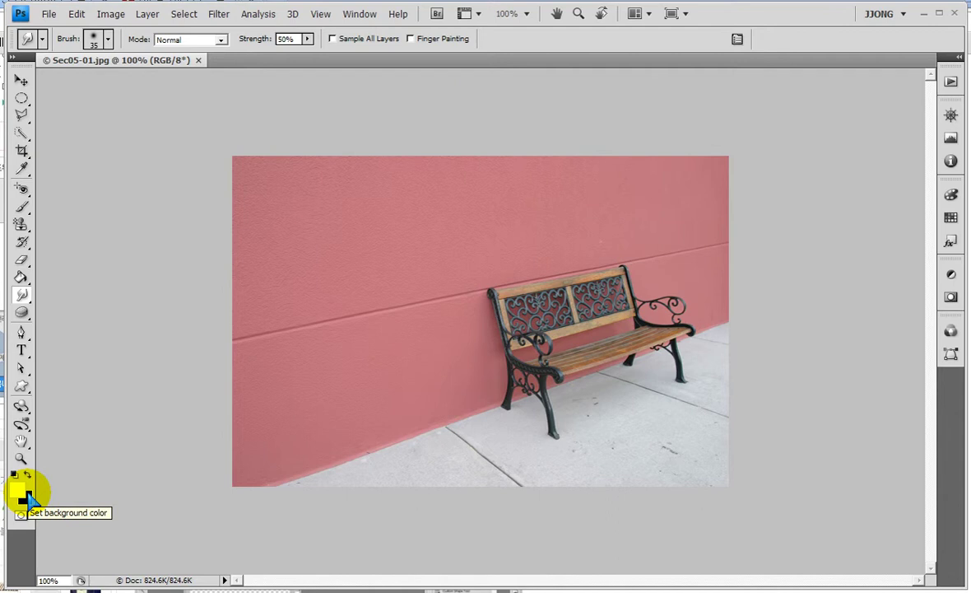
Choose the Horizontal Type Tool from the type tool flyout.
left_click(23, 351)
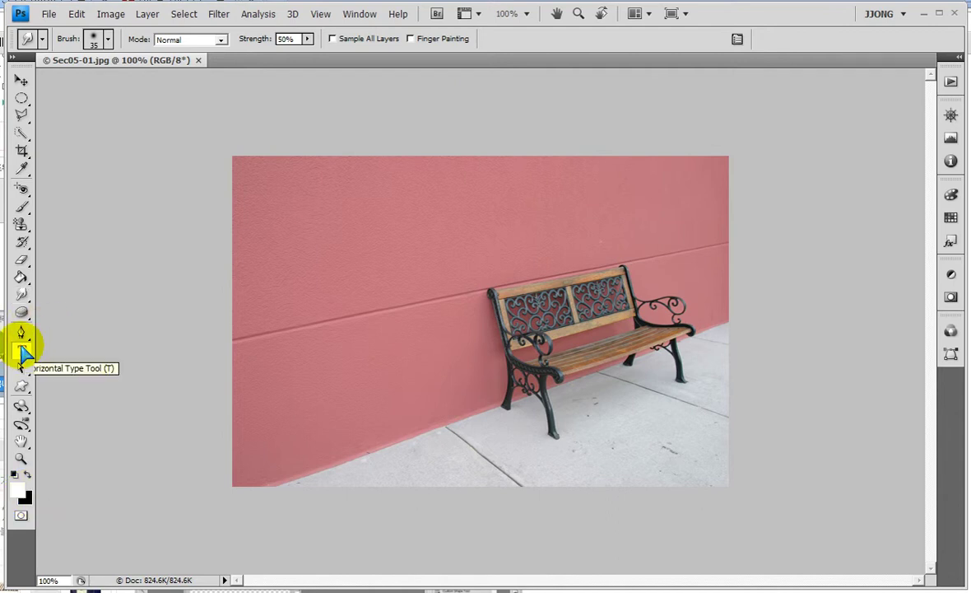
left_click(23, 349)
left_click(23, 351)
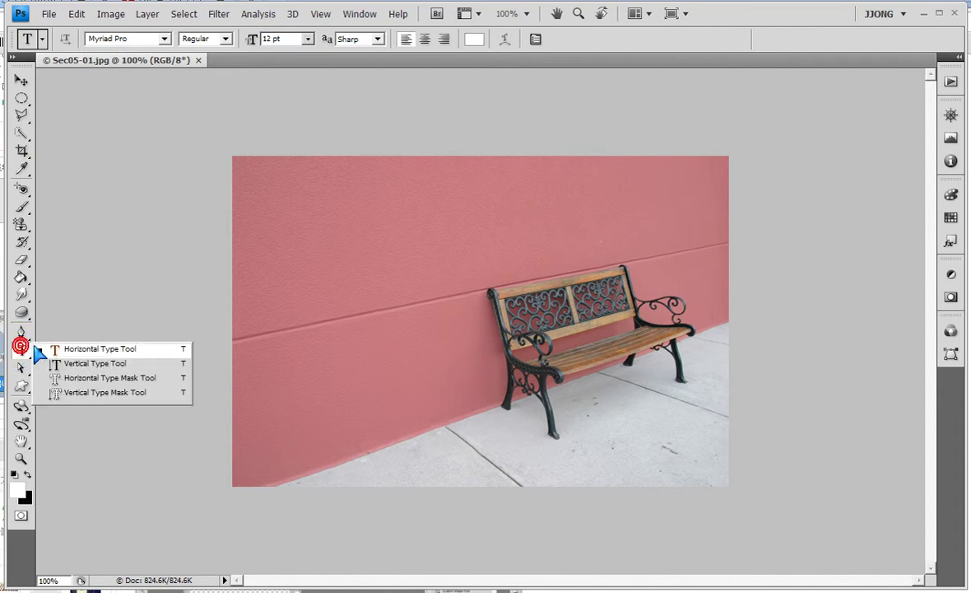
left_click(23, 351)
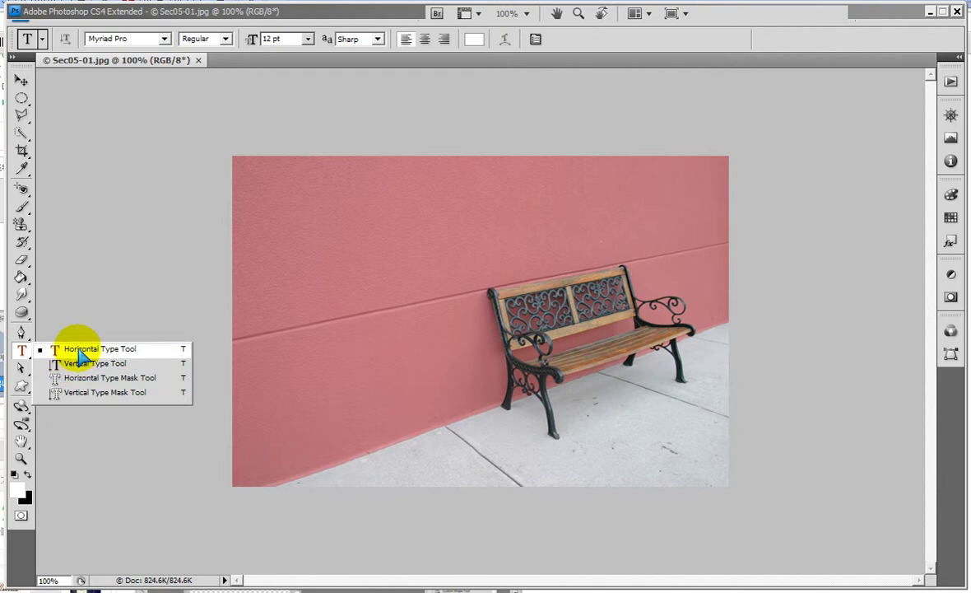
left_click(82, 351)
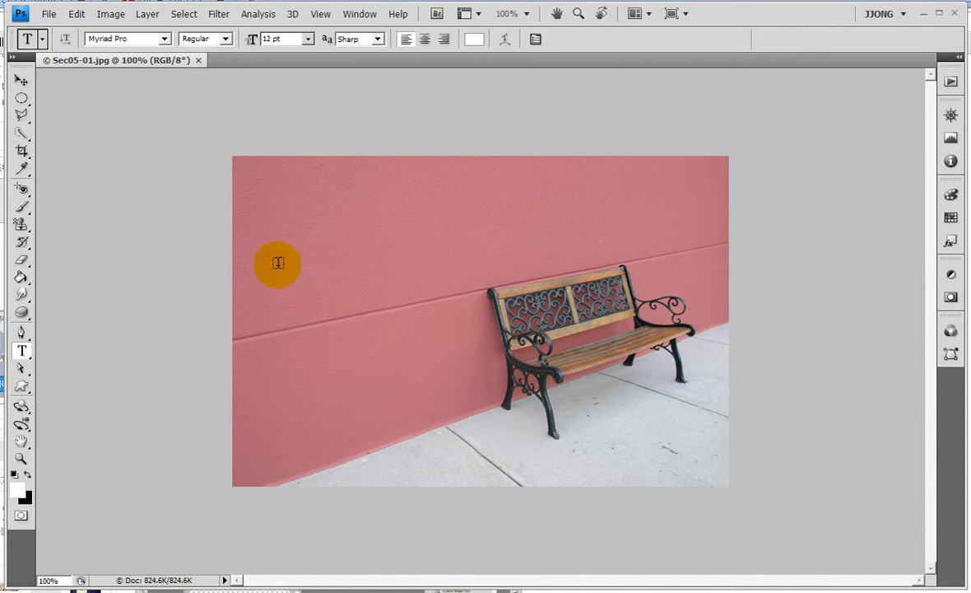
Type 'a five minutes' on the upper-left pink wall.
left_click(278, 264)
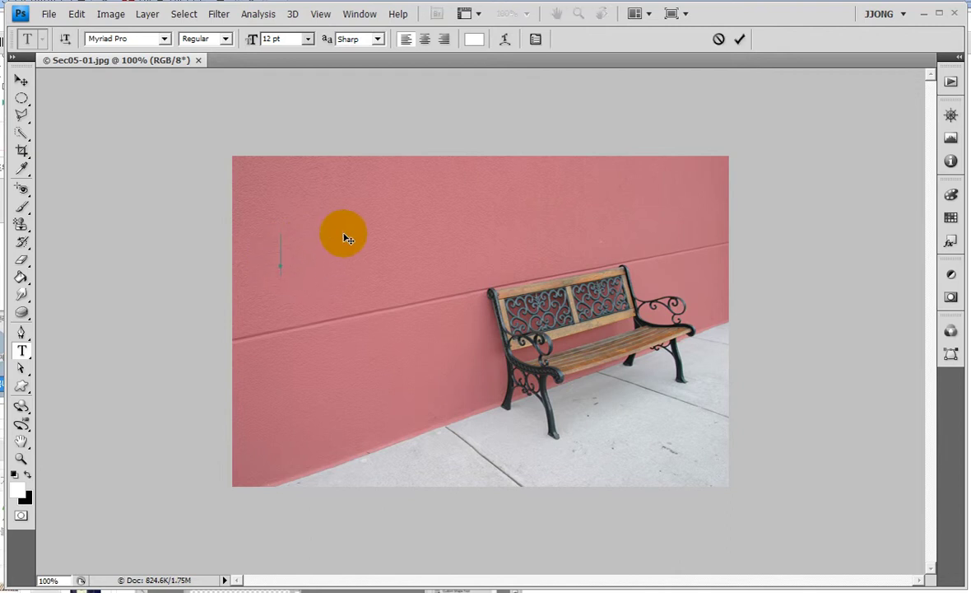
type("a ")
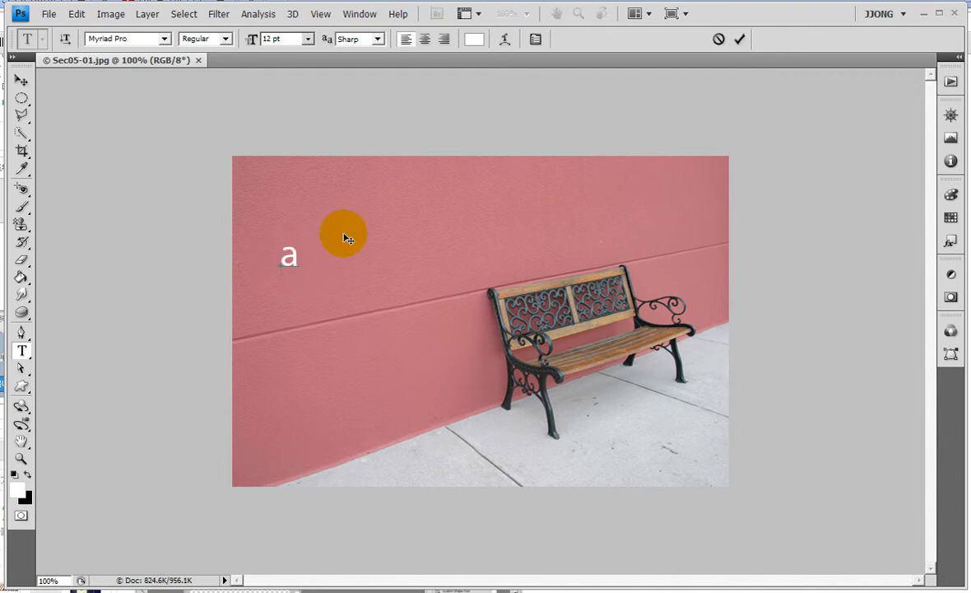
type("five ")
type("minutes")
Zoom the view to 250% and pan over to the new text.
key("ctrl+plus")
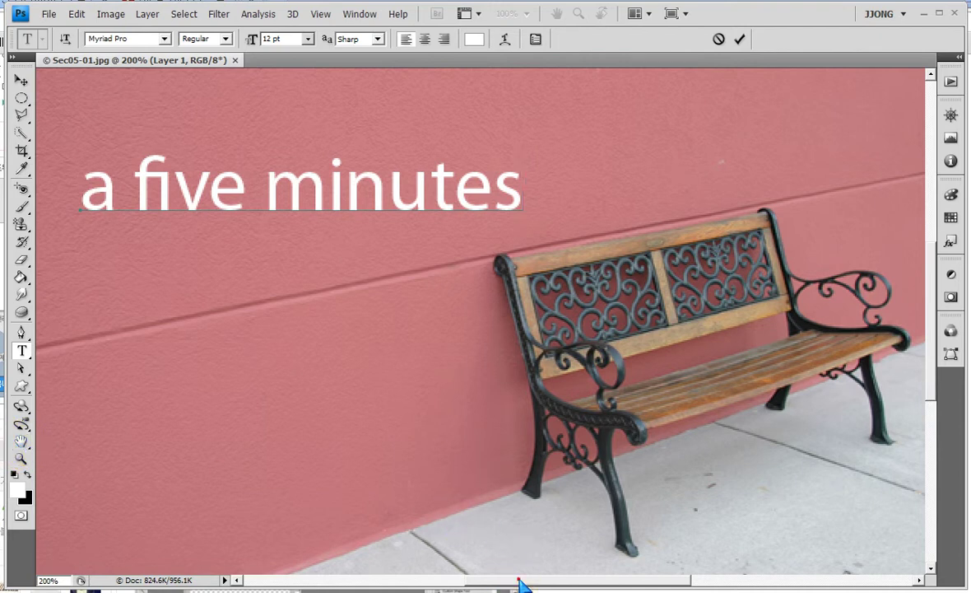
left_click_drag(521, 581, 474, 582)
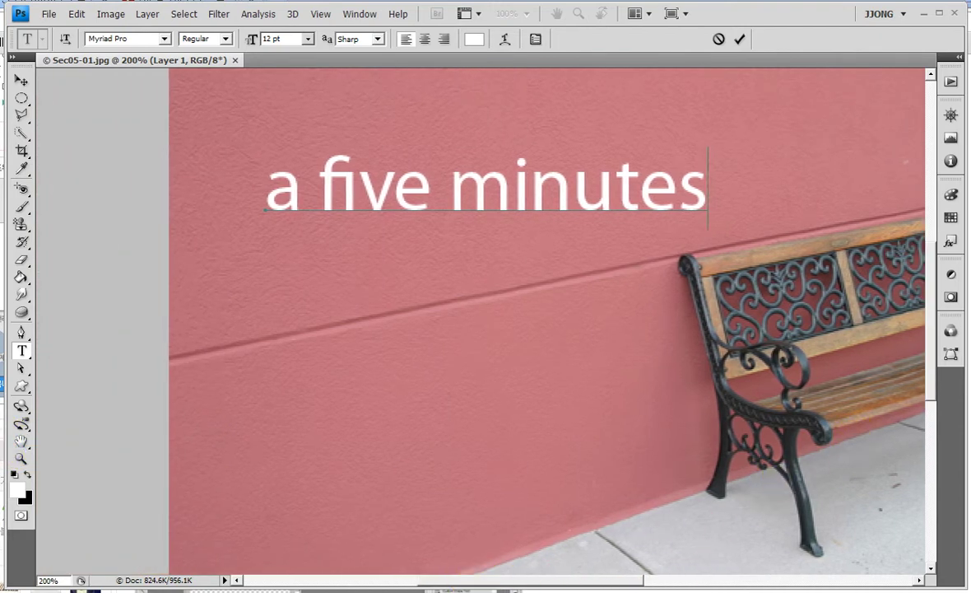
left_click(47, 580)
type("250")
key("Return")
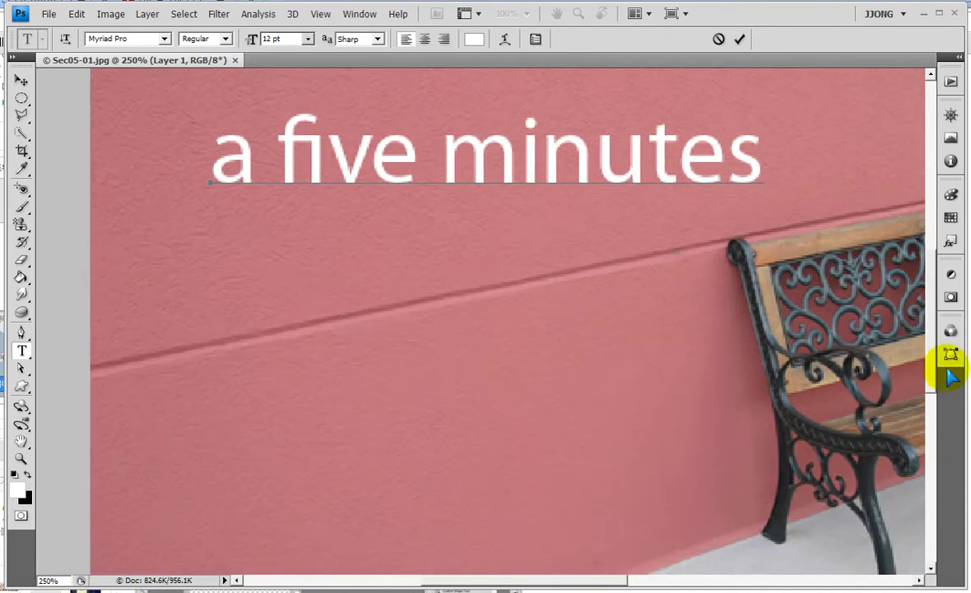
scroll(938, 346, "up", 2)
scroll(937, 329, "up", 2)
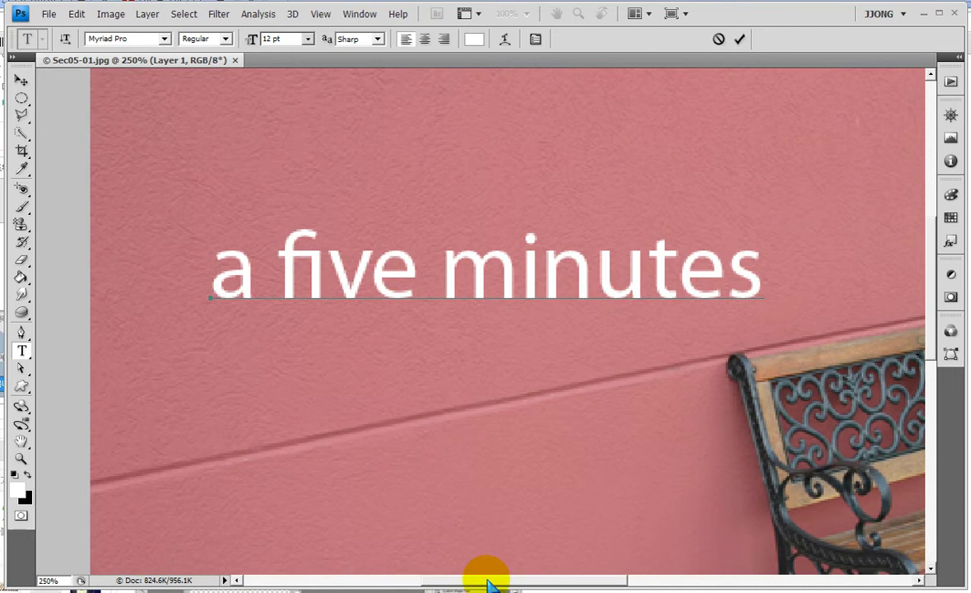
left_click_drag(487, 583, 436, 582)
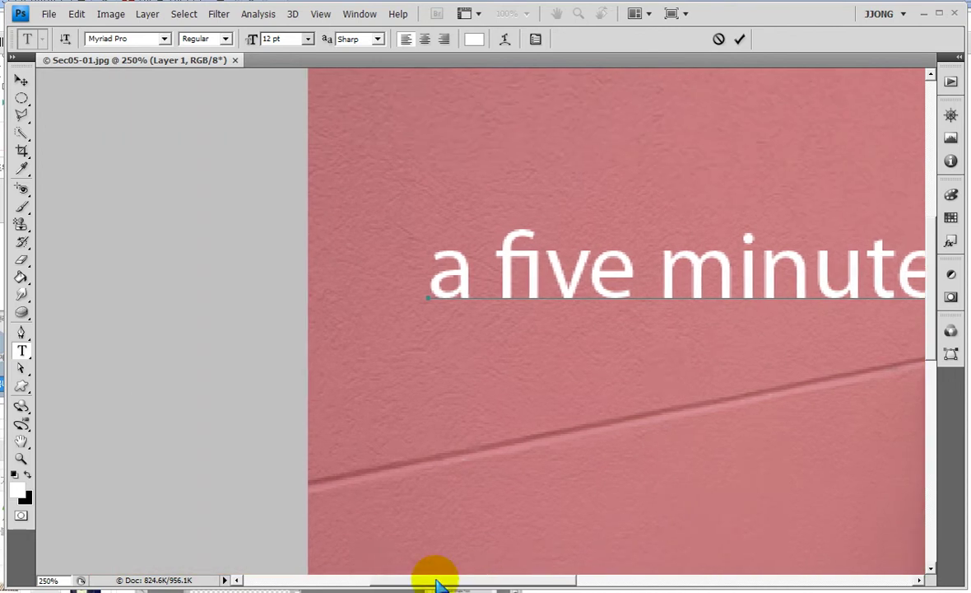
left_click_drag(436, 582, 520, 583)
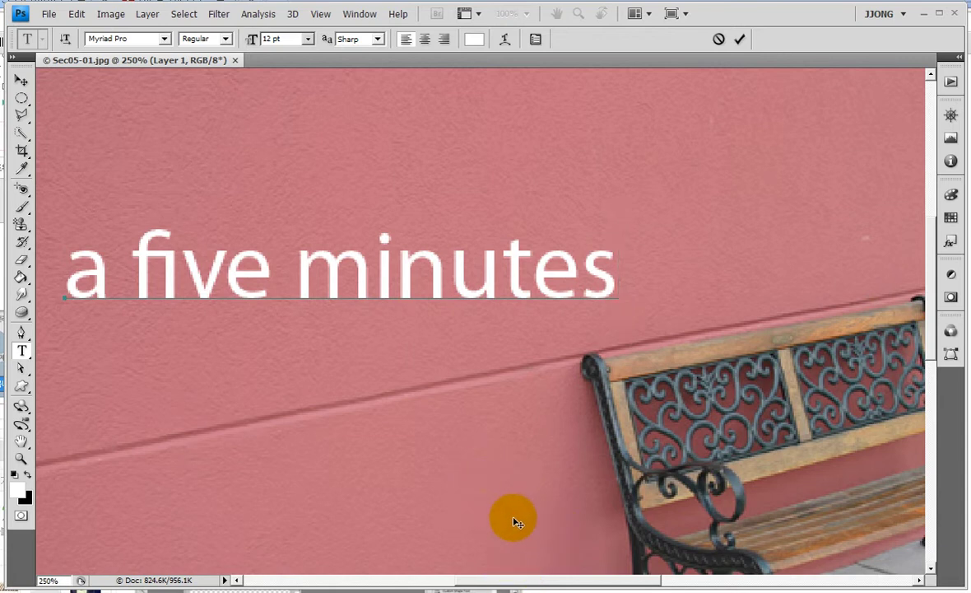
key("ctrl")
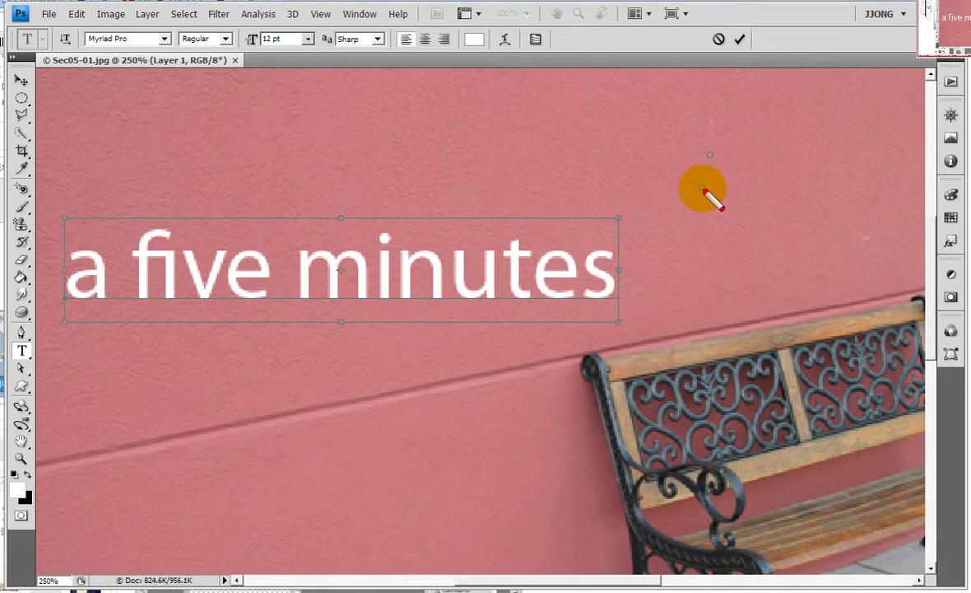
left_click(619, 275)
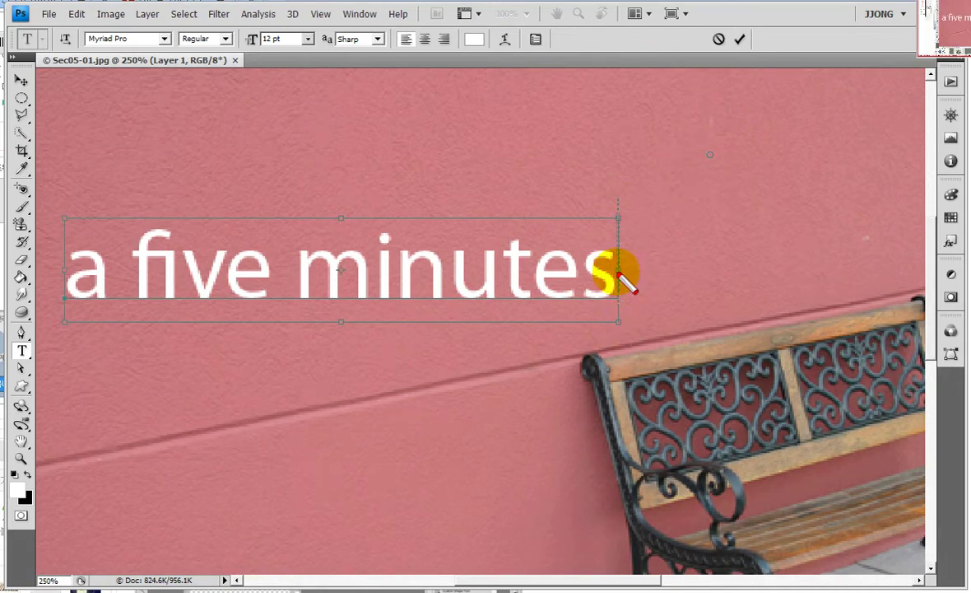
mouse_move(619, 289)
left_mouse_down()
mouse_move(629, 342)
mouse_move(631, 191)
mouse_move(632, 346)
left_mouse_up()
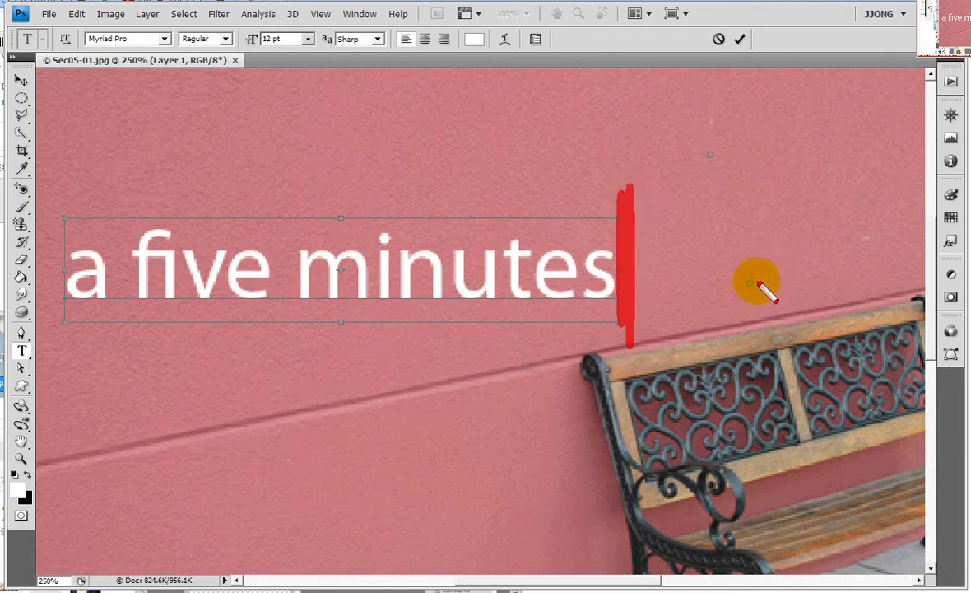
left_click_drag(439, 199, 257, 318)
left_click_drag(550, 242, 387, 350)
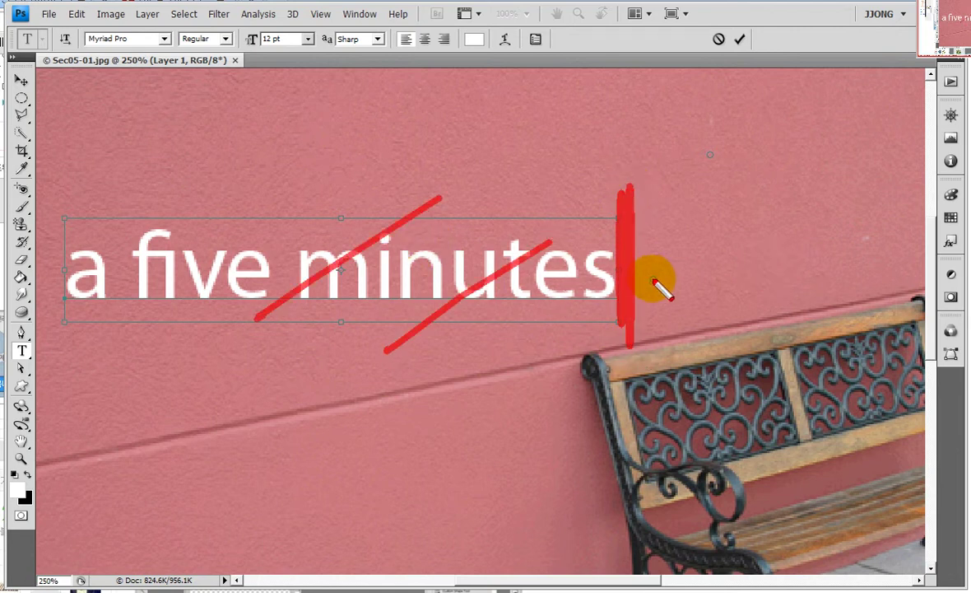
left_click_drag(651, 280, 756, 311)
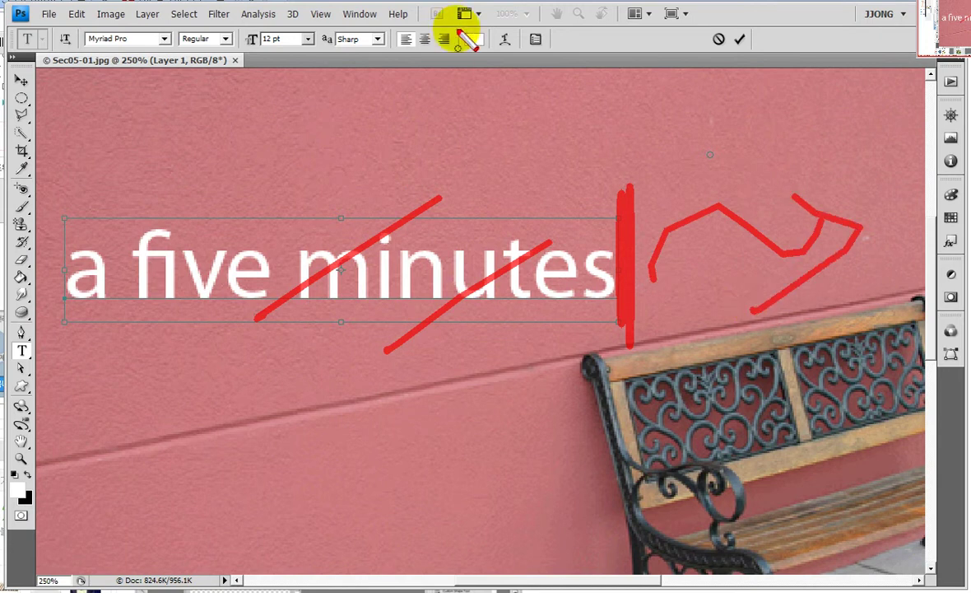
left_click_drag(615, 166, 618, 344)
left_click(93, 306)
mouse_move(114, 313)
left_mouse_down()
mouse_move(575, 321)
mouse_move(21, 305)
left_mouse_up()
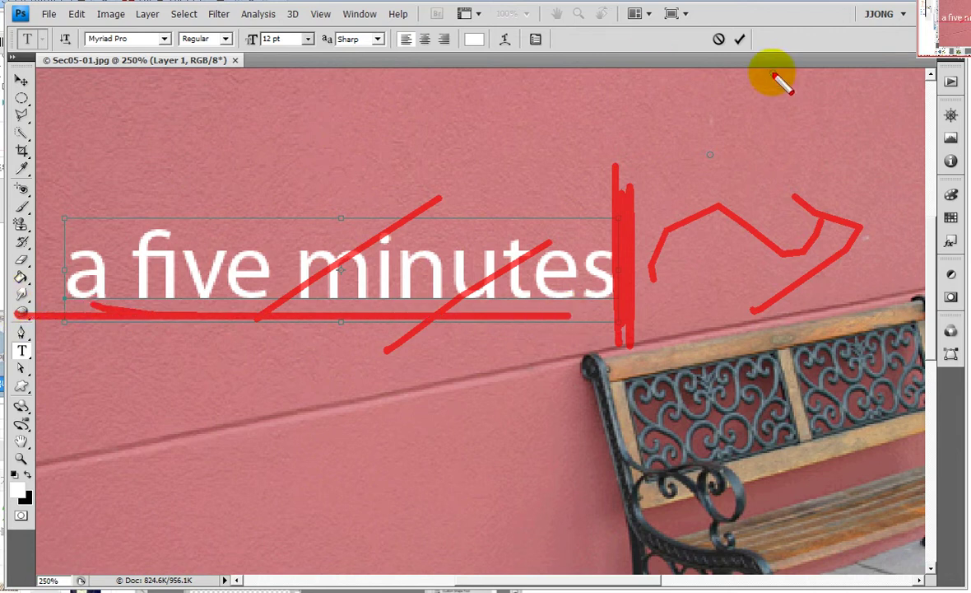
mouse_move(726, 76)
left_mouse_down()
mouse_move(769, 21)
mouse_move(741, 92)
left_mouse_up()
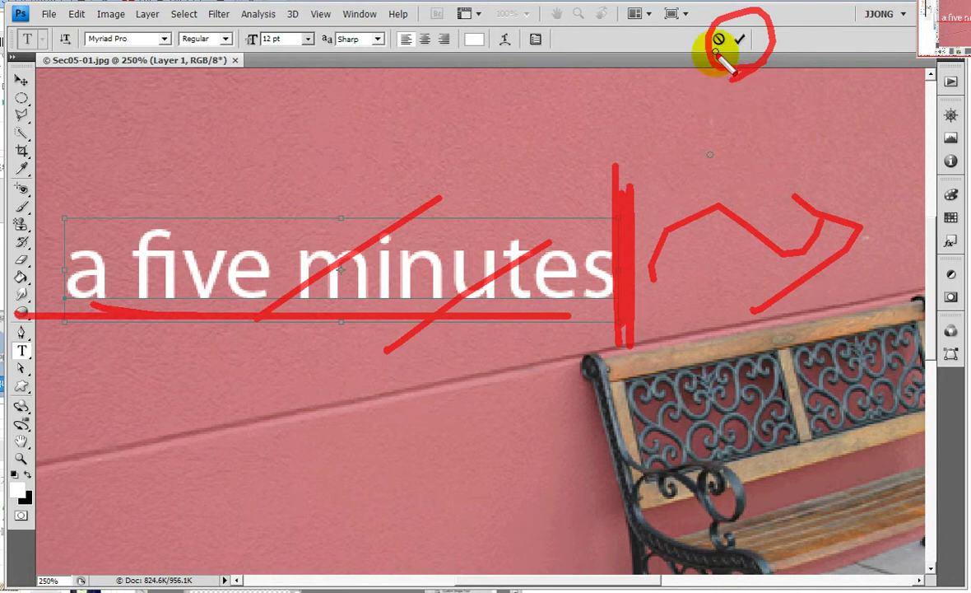
key("Escape")
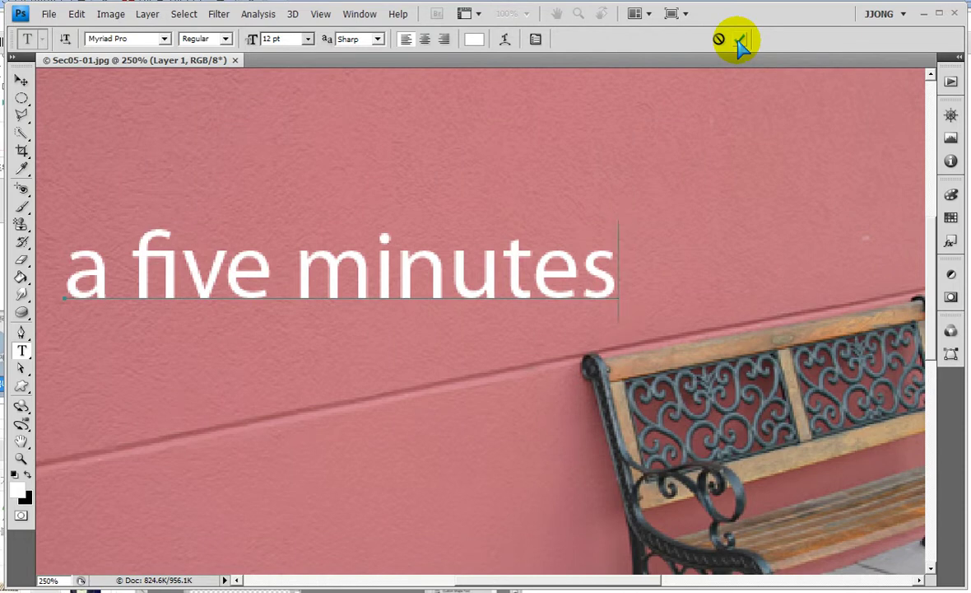
Commit the 'a five minutes' text as its own type layer and return to 100% view.
left_click(739, 40)
left_click_drag(606, 257, 618, 321)
left_click_drag(608, 202, 611, 321)
left_click_drag(68, 317, 498, 317)
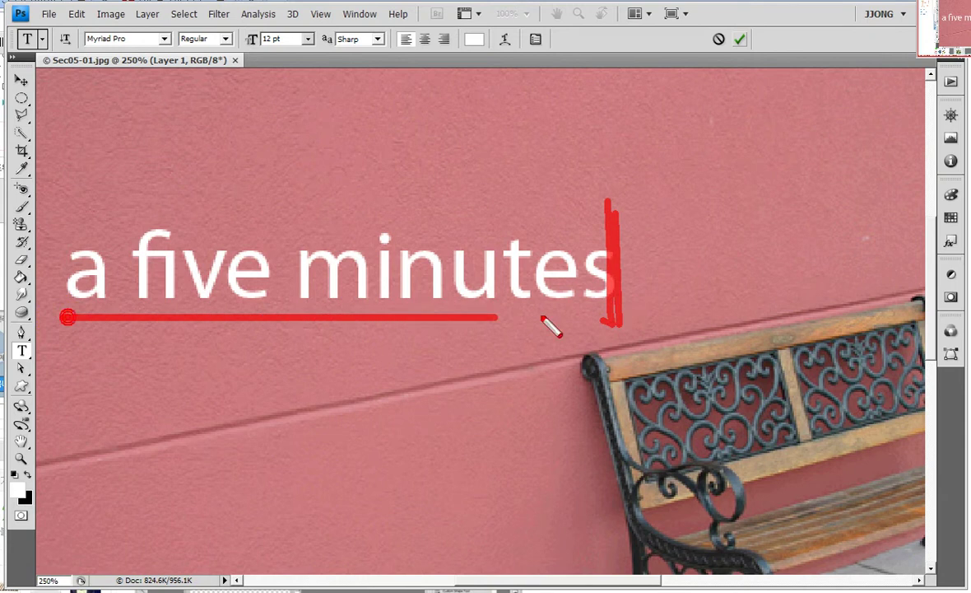
key("Escape")
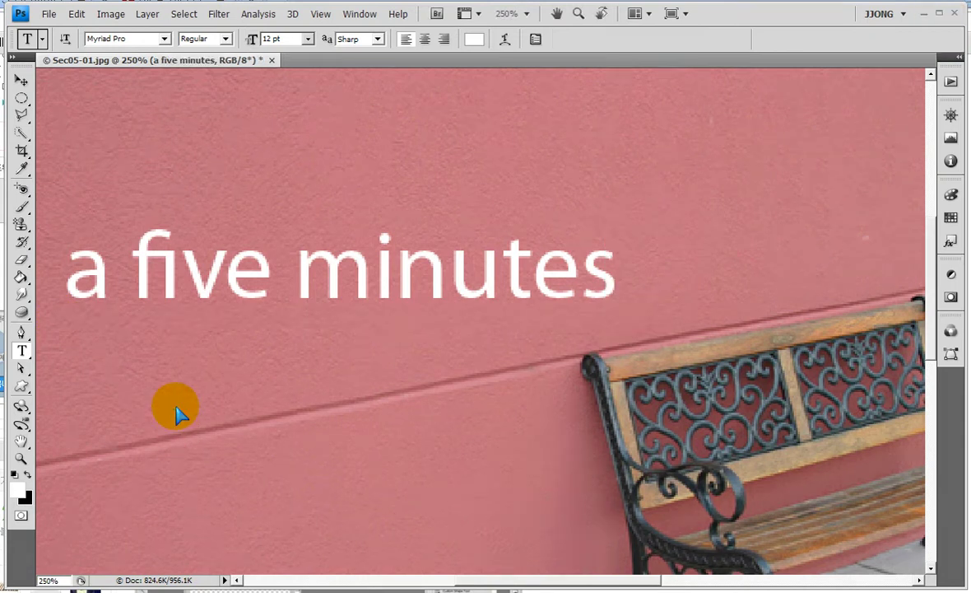
key("ctrl+1")
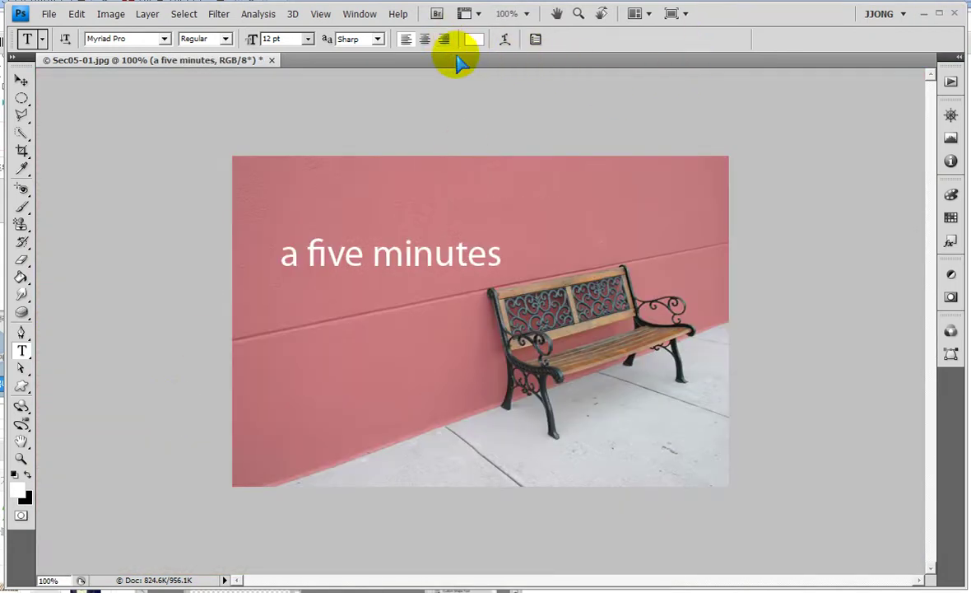
key("ctrl+2")
mouse_move(489, 61)
left_mouse_down()
mouse_move(477, 54)
mouse_move(486, 80)
mouse_move(503, 25)
mouse_move(456, 20)
mouse_move(485, 95)
left_mouse_up()
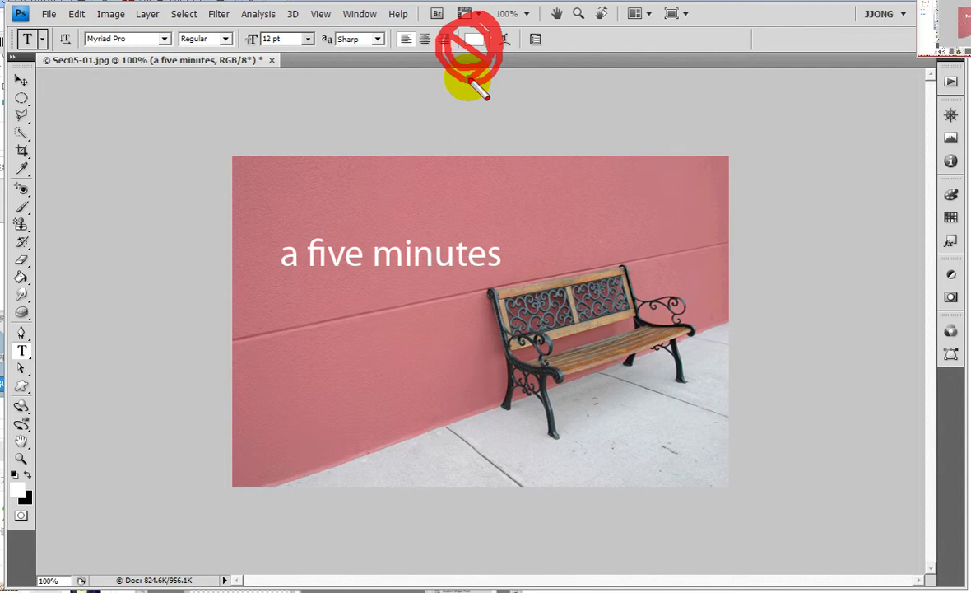
Change the text size to 20 pt after trying 24 pt and 18 pt.
left_click(280, 38)
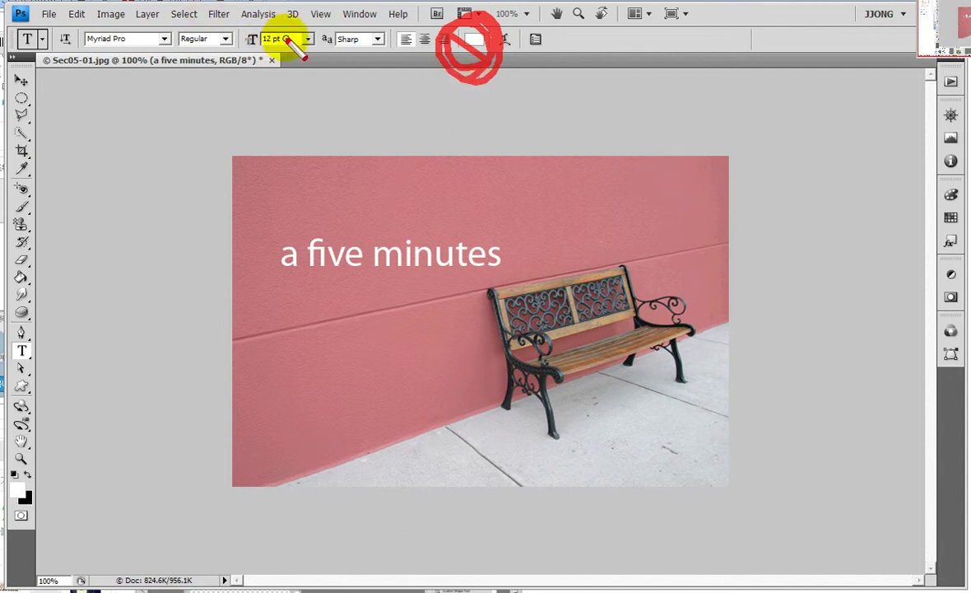
left_click(308, 40)
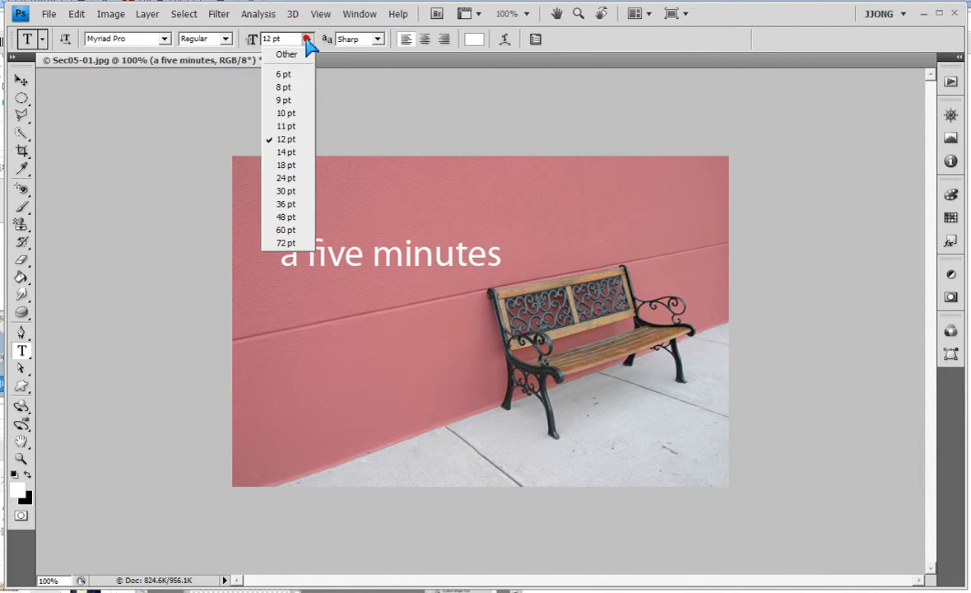
left_click(286, 178)
left_click(308, 41)
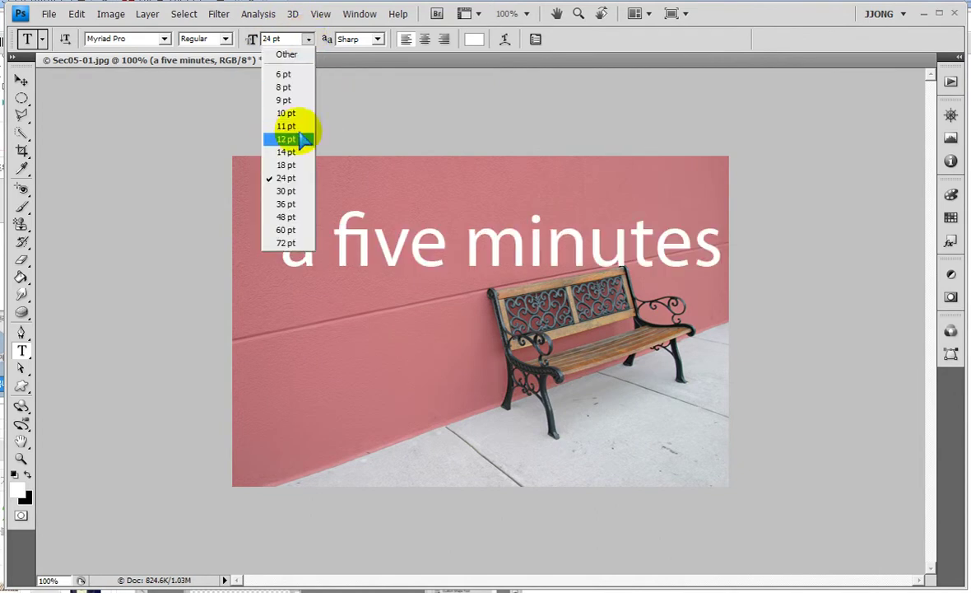
left_click(298, 165)
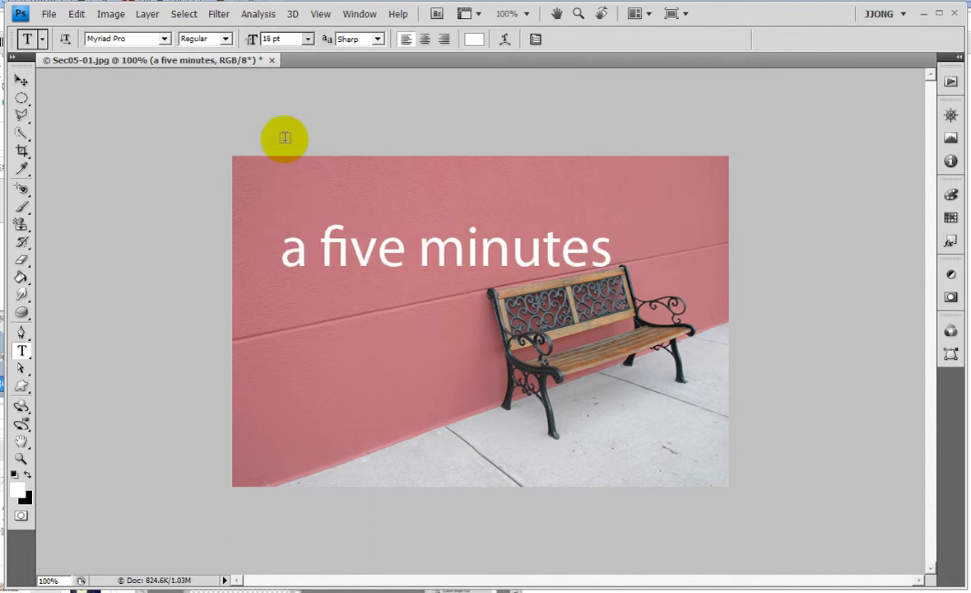
left_click(308, 41)
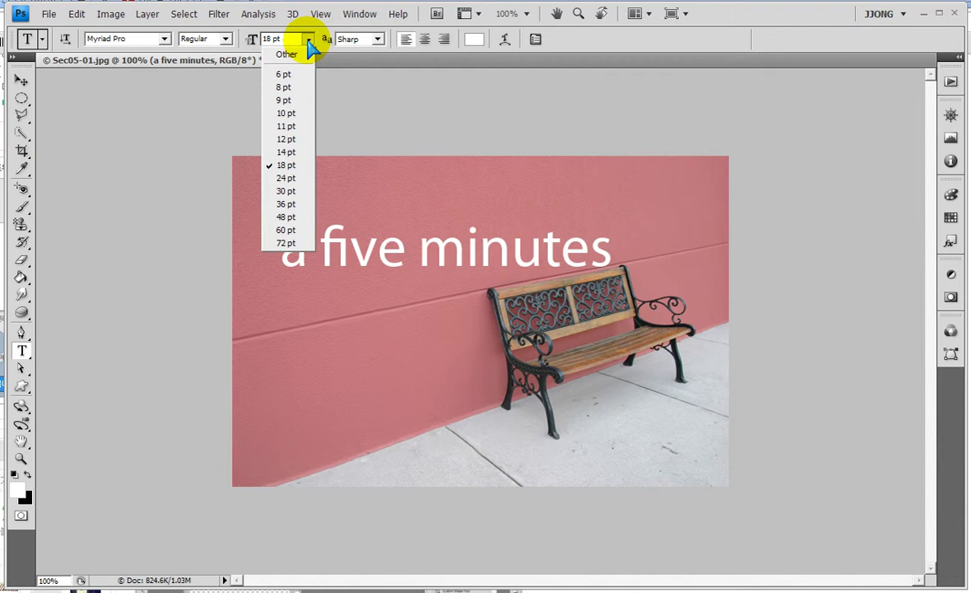
left_click(289, 39)
type("20")
key("Return")
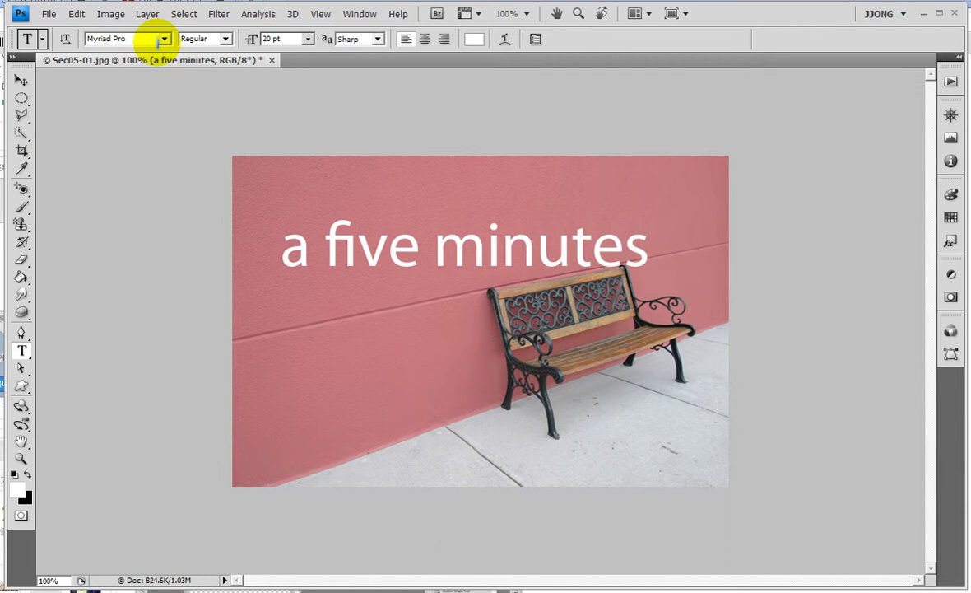
Switch the Myriad Pro font style from Regular to Bold.
left_click(226, 39)
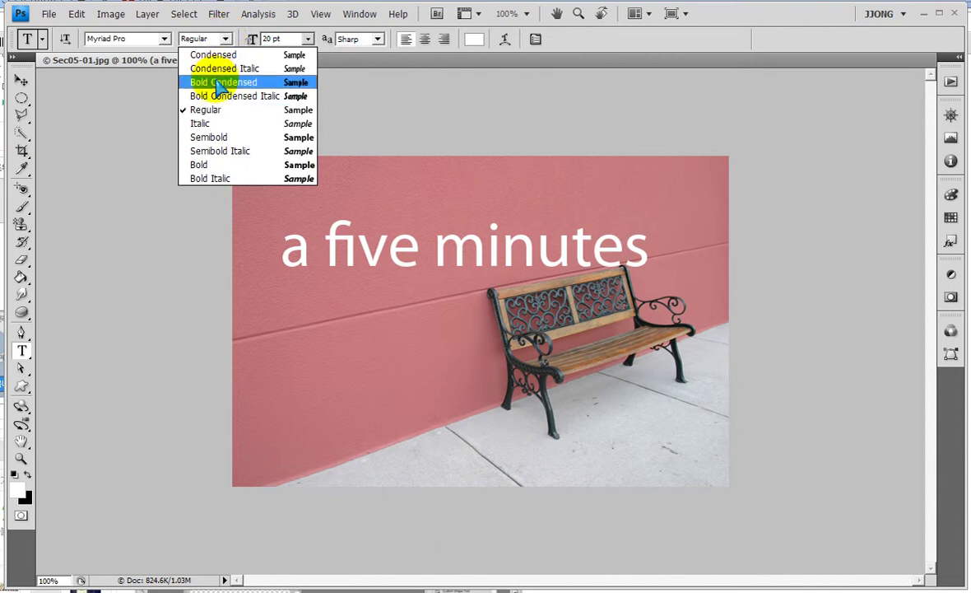
left_click(221, 164)
left_click(225, 165)
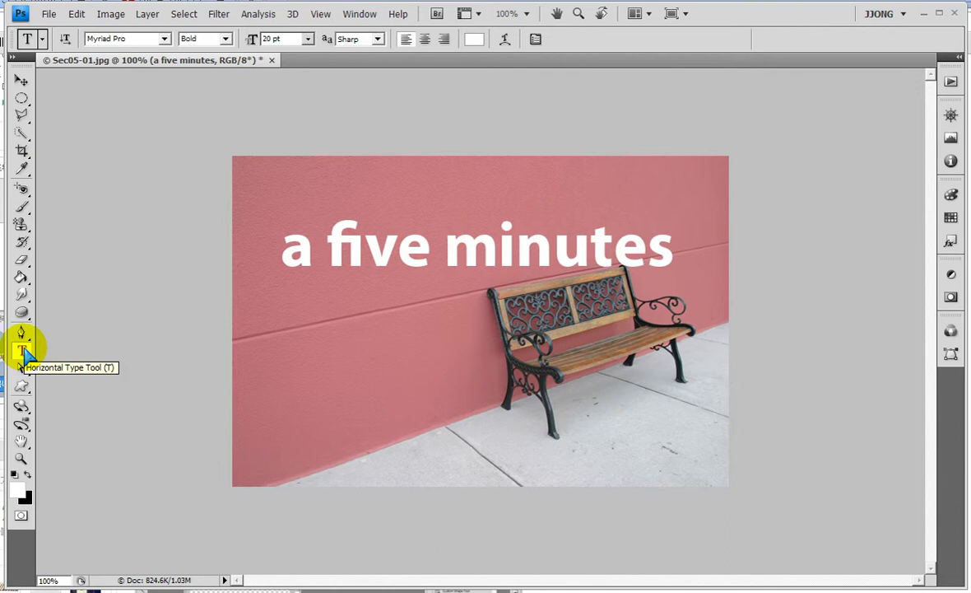
mouse_move(44, 367)
left_mouse_down()
mouse_move(37, 337)
mouse_move(13, 354)
mouse_move(48, 386)
mouse_move(71, 341)
mouse_move(24, 394)
left_mouse_up()
mouse_move(492, 11)
left_mouse_down()
mouse_move(499, 90)
mouse_move(514, 101)
left_mouse_up()
mouse_move(465, 68)
left_mouse_down()
mouse_move(485, 37)
mouse_move(436, 102)
left_mouse_up()
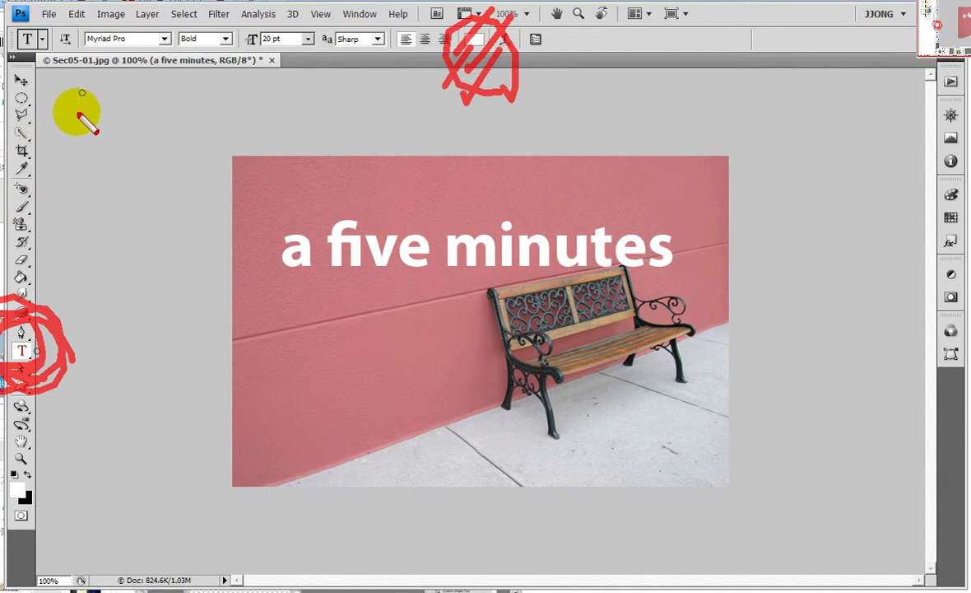
mouse_move(76, 15)
left_mouse_down()
mouse_move(79, 64)
mouse_move(70, 21)
left_mouse_up()
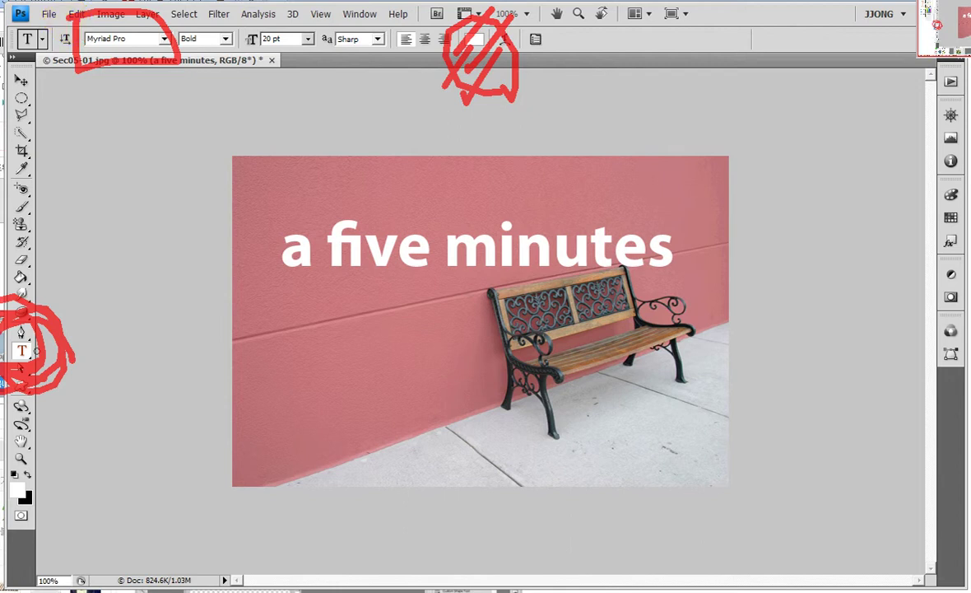
mouse_move(521, 91)
left_mouse_down()
mouse_move(498, 23)
mouse_move(512, 114)
left_mouse_up()
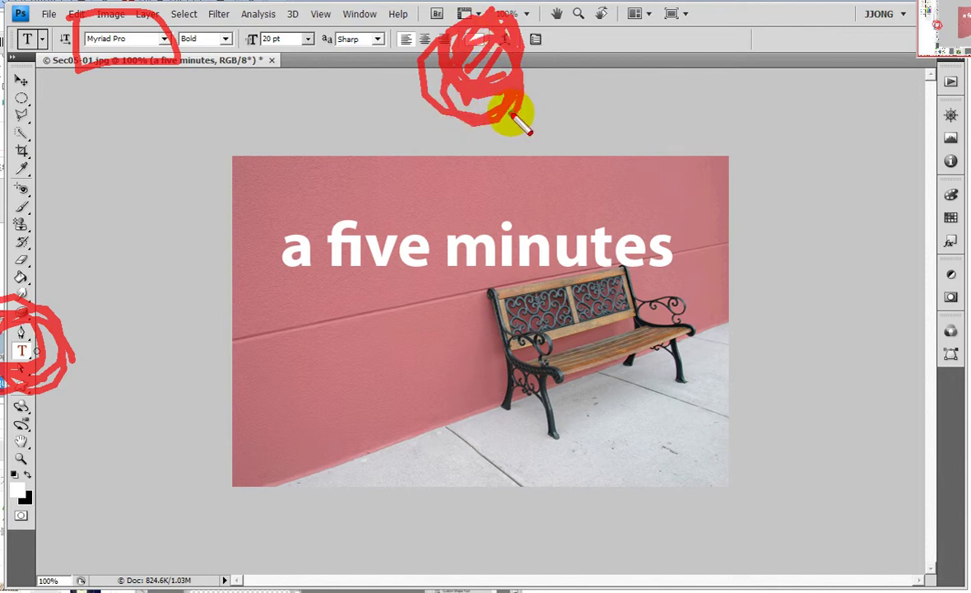
mouse_move(19, 79)
left_mouse_down()
mouse_move(46, 130)
mouse_move(80, 130)
mouse_move(86, 109)
mouse_move(71, 131)
left_mouse_up()
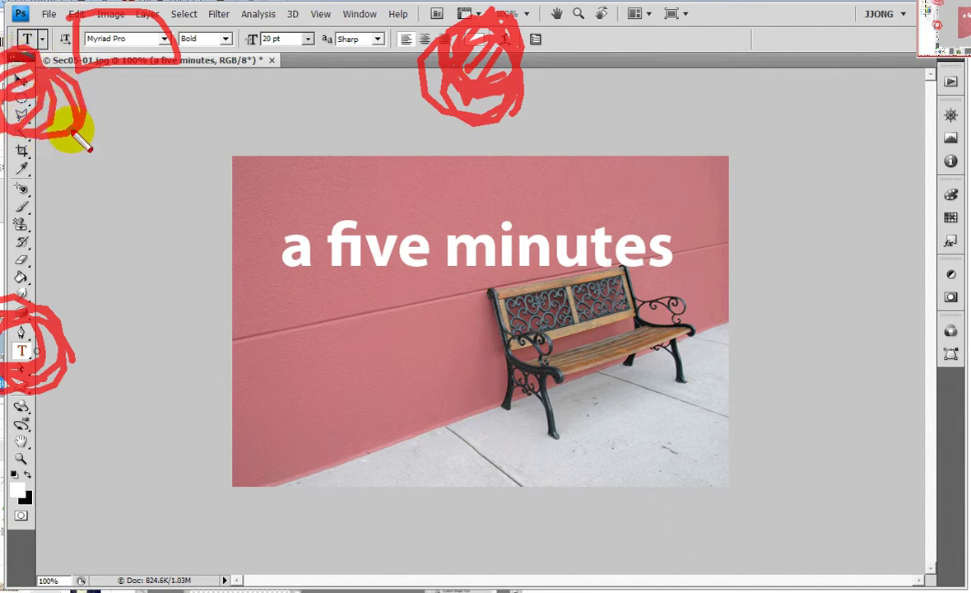
left_click_drag(2, 509, 37, 501)
left_click_drag(2, 459, 27, 507)
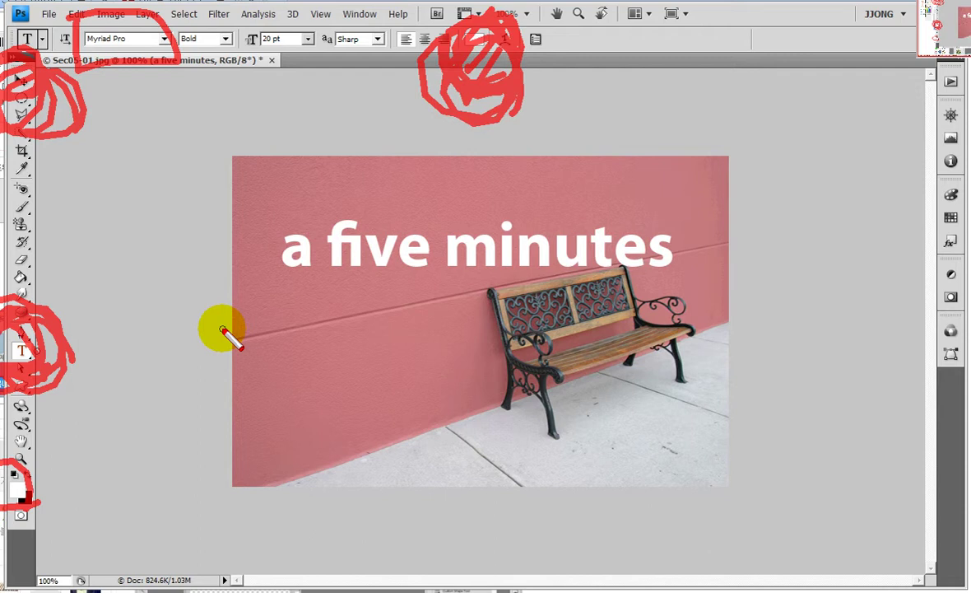
key("Escape")
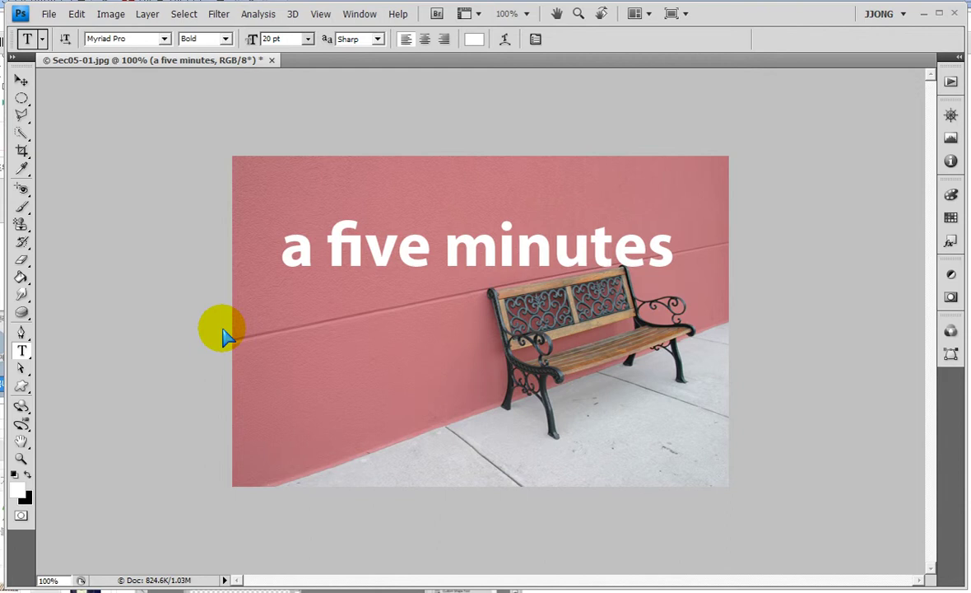
key("ctrl+shift+d")
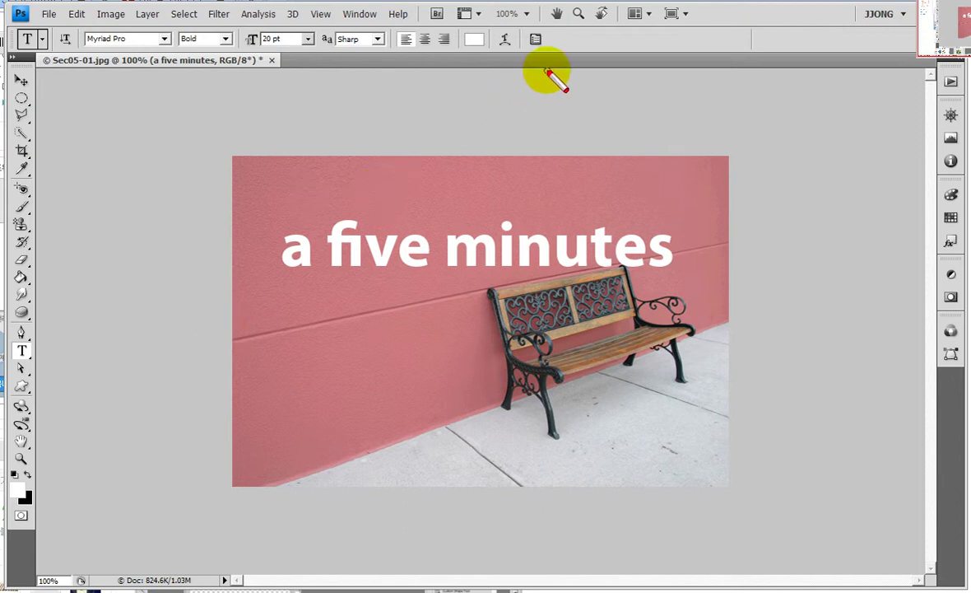
left_click_drag(539, 23, 560, 88)
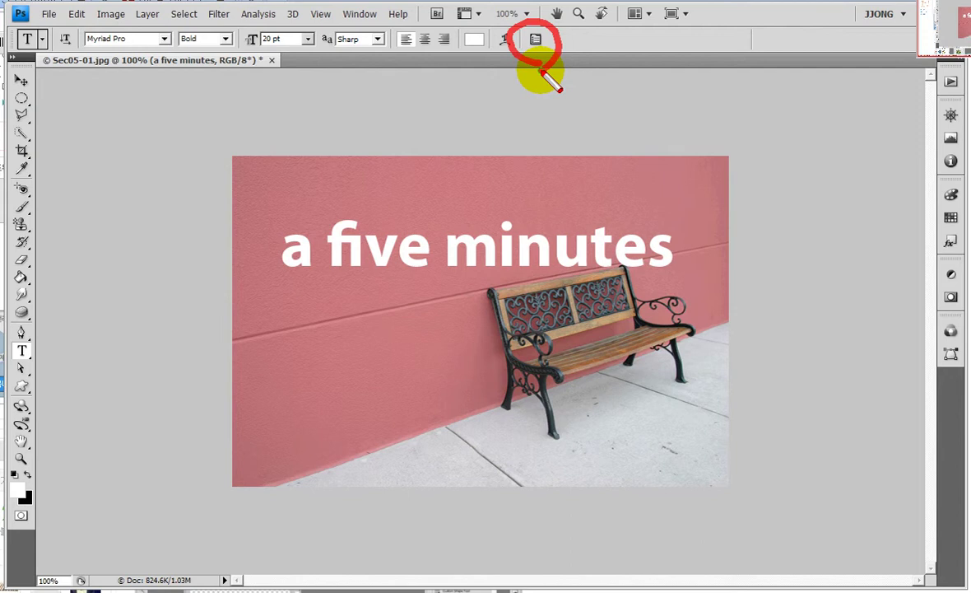
key("Escape")
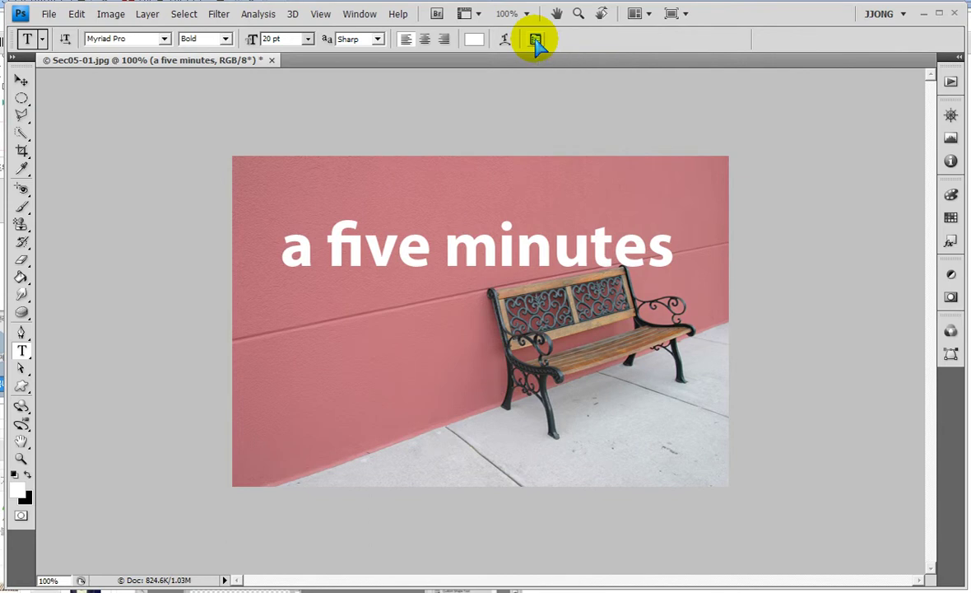
Show the Character panel with the Character and Paragraph panels toggle in the options bar.
left_click(536, 46)
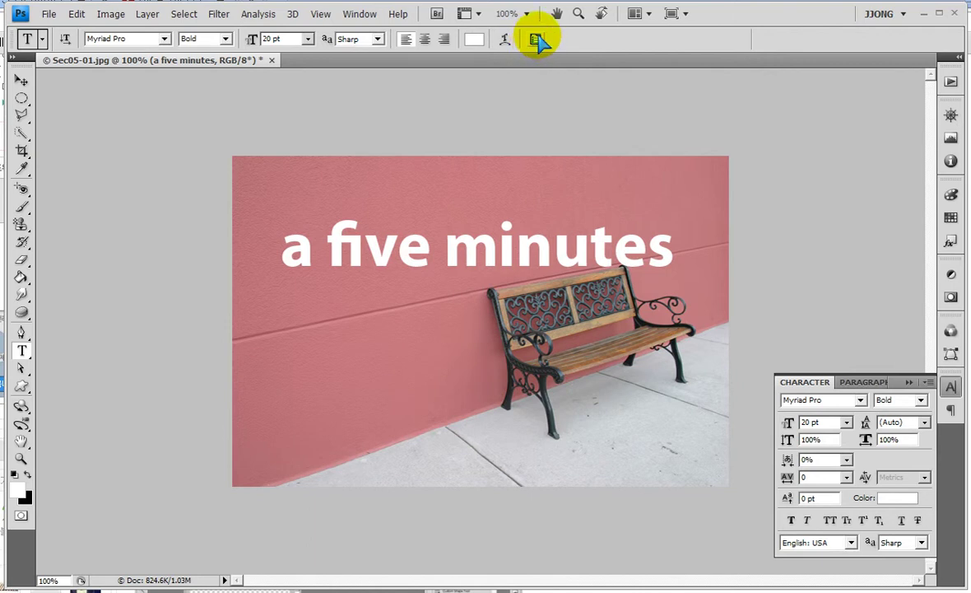
left_click(527, 46)
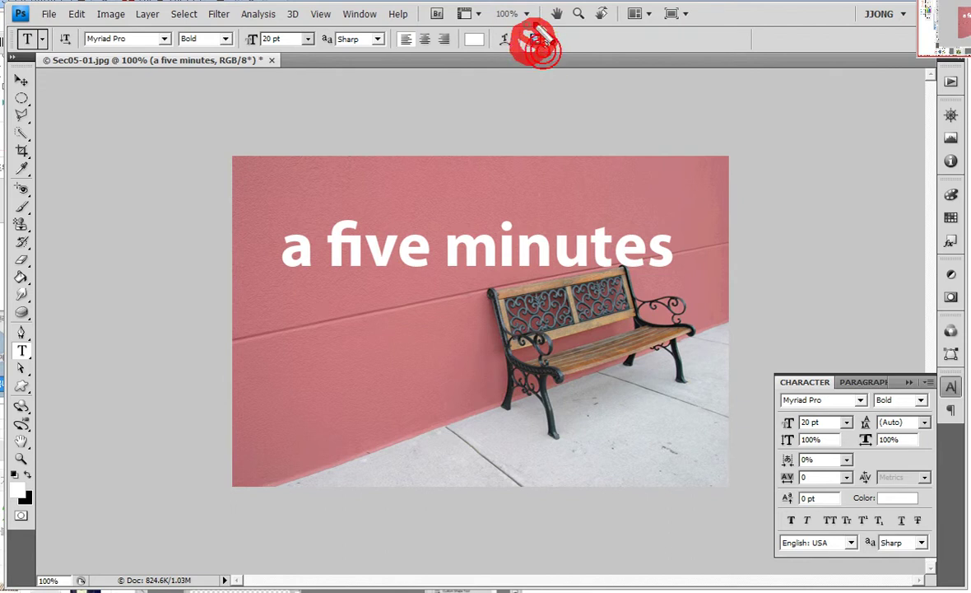
left_click_drag(519, 70, 517, 169)
left_click_drag(494, 70, 564, 66)
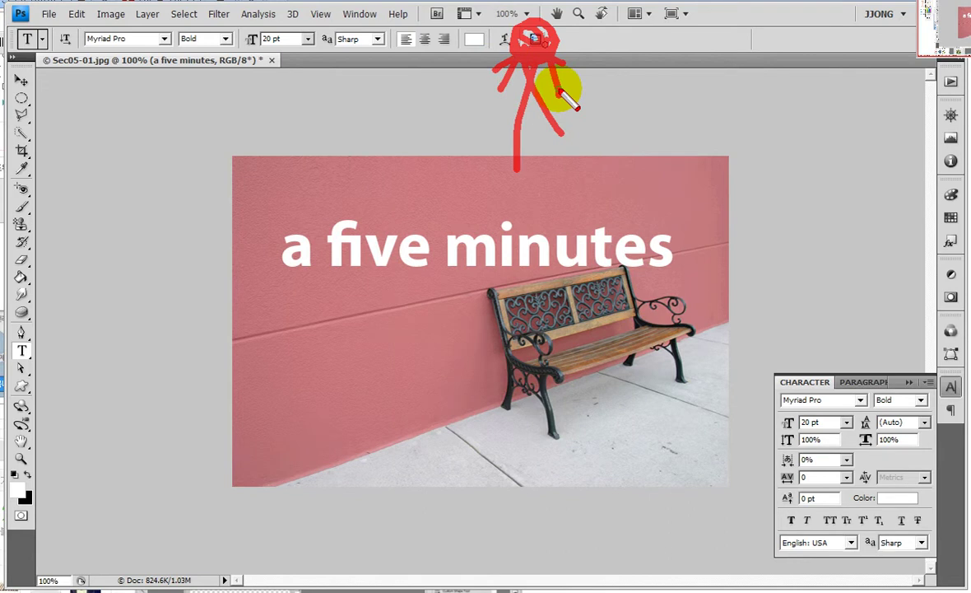
key("Escape")
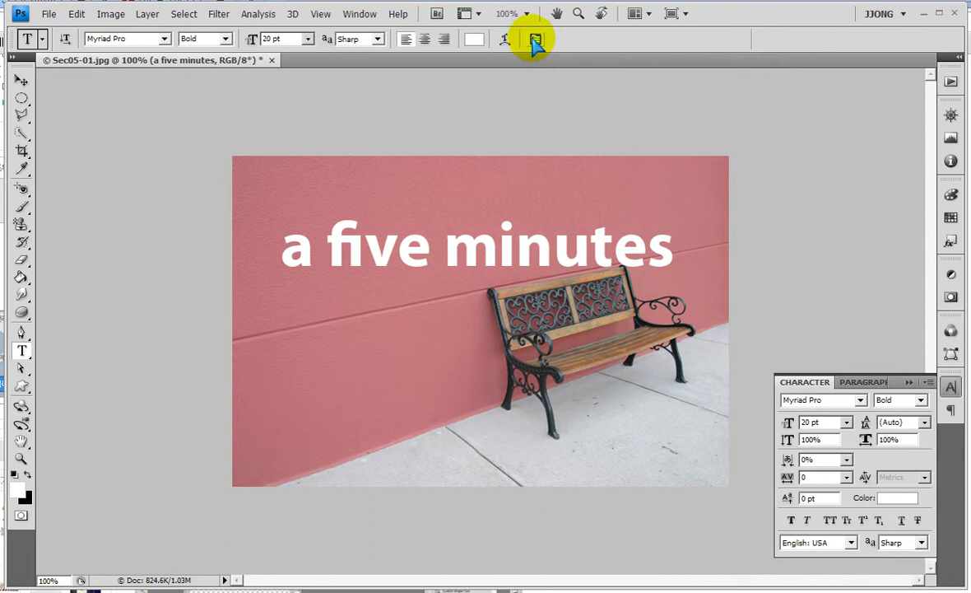
left_click(535, 39)
left_click(535, 40)
left_click(535, 39)
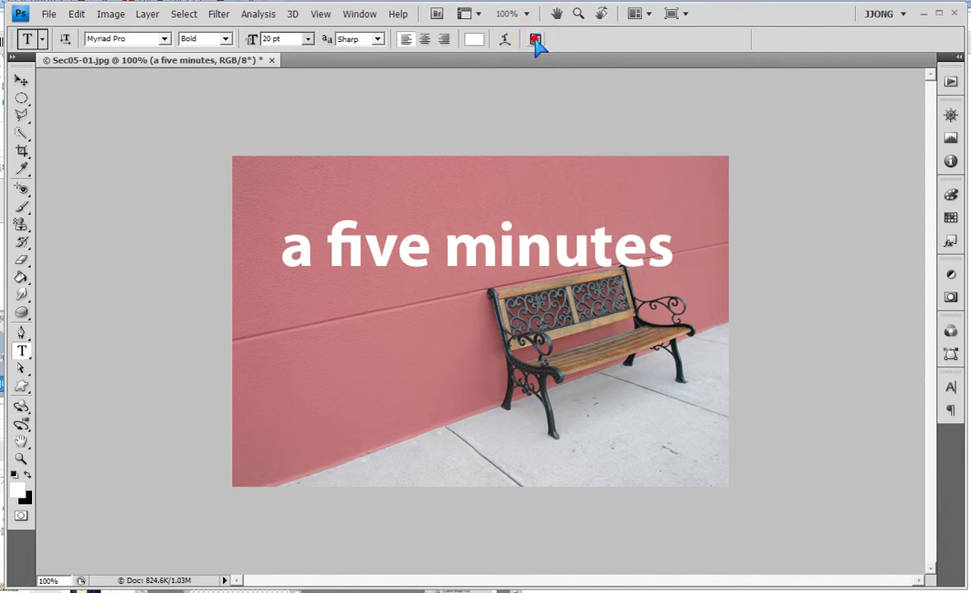
left_click(535, 39)
left_click(535, 40)
left_click(535, 40)
left_click(536, 39)
left_click(535, 39)
left_click(535, 39)
left_click(535, 40)
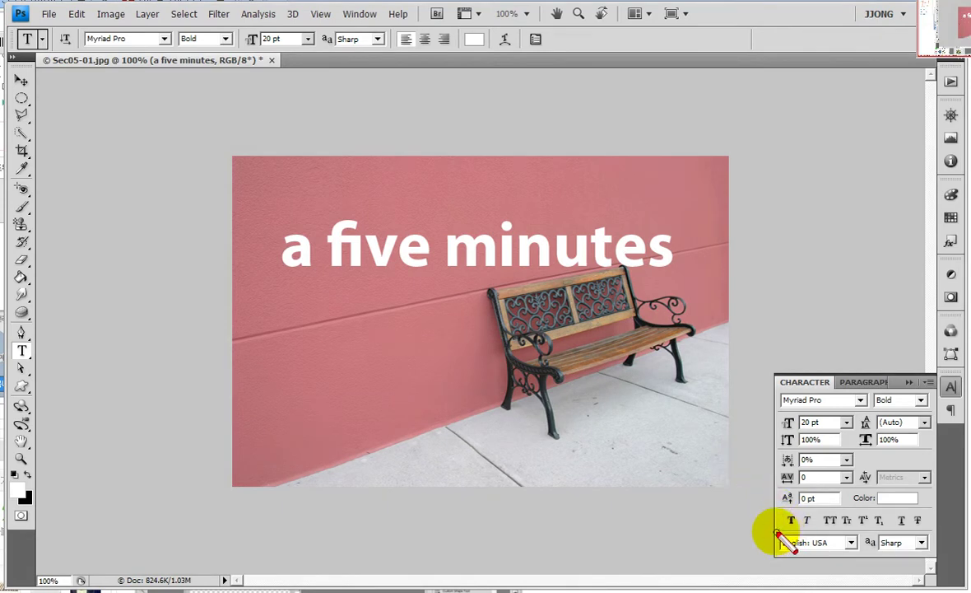
Turn on All Caps in the Character panel so the text reads 'A FIVE MINUTES'.
mouse_move(774, 530)
left_mouse_down()
mouse_move(825, 513)
mouse_move(834, 533)
left_mouse_up()
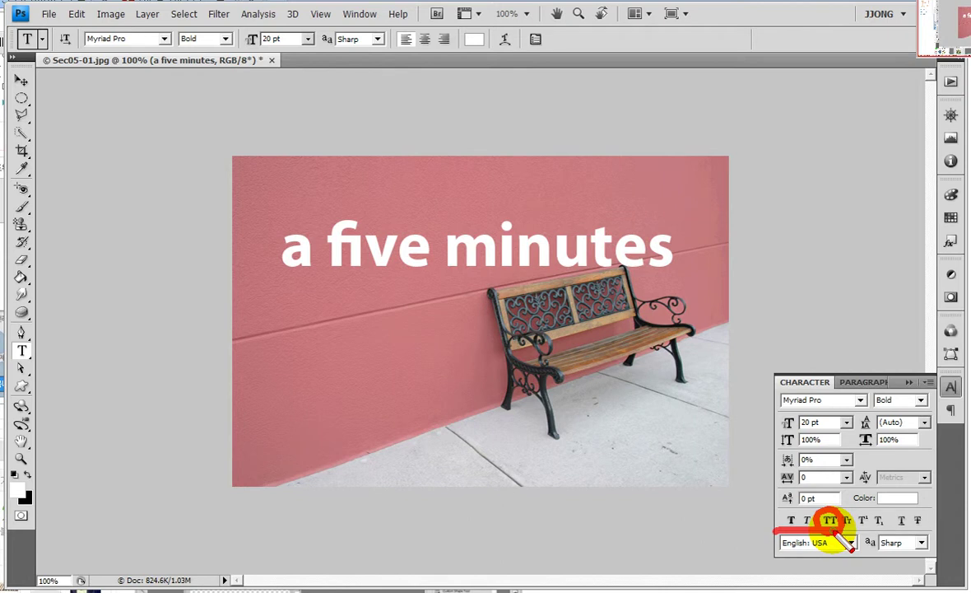
left_click(830, 520)
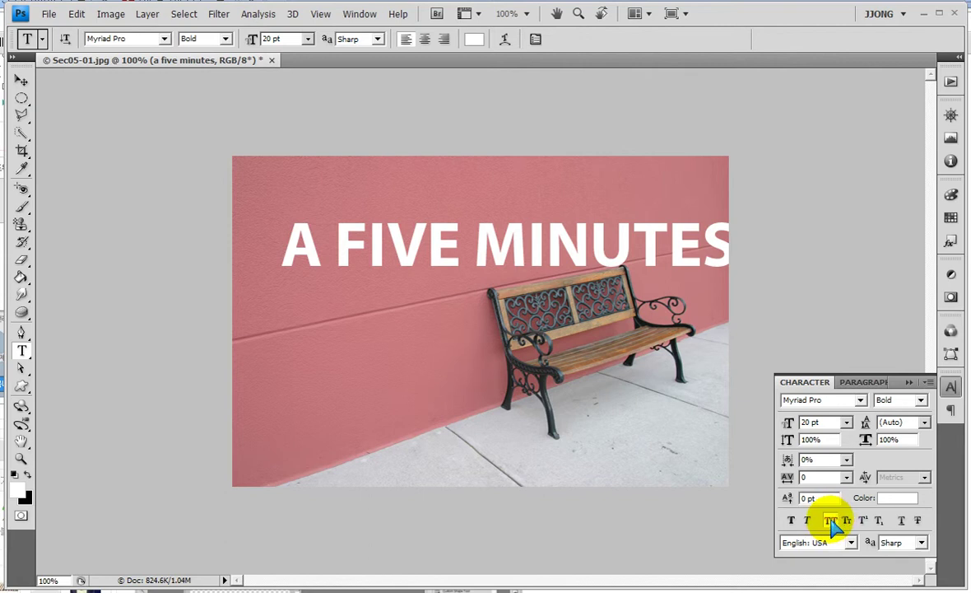
left_click(831, 520)
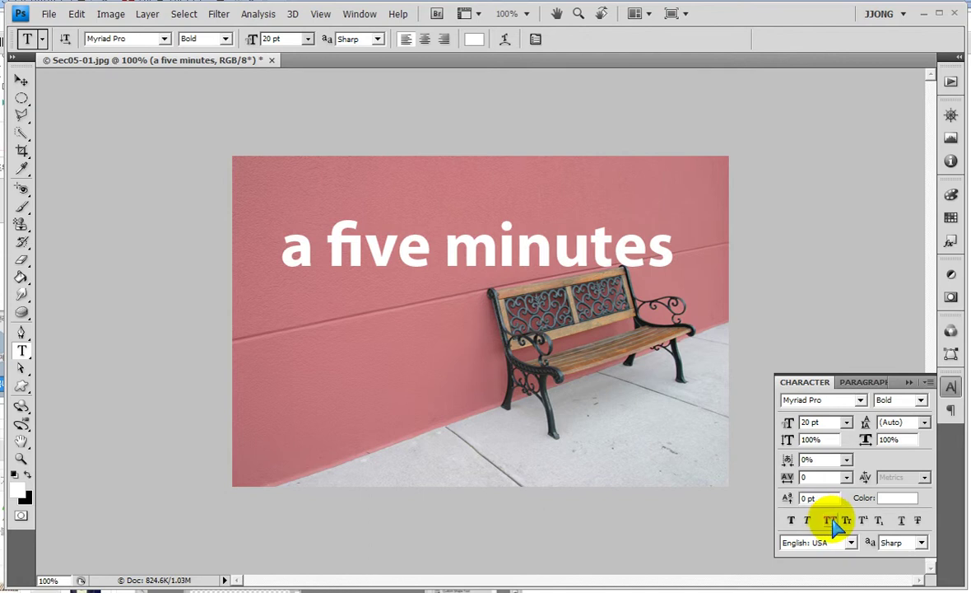
left_click(831, 521)
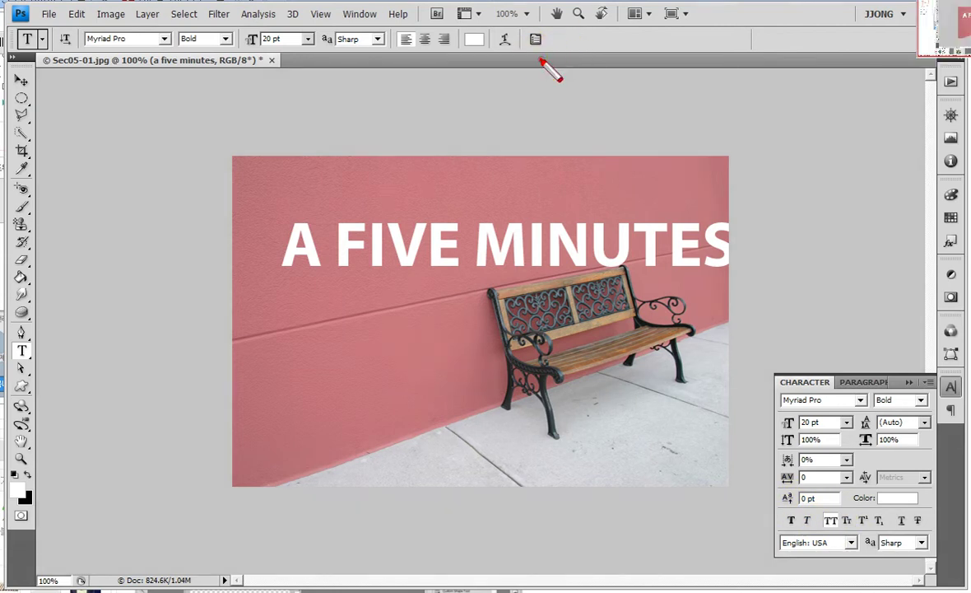
mouse_move(576, 72)
left_mouse_down()
mouse_move(607, 98)
mouse_move(739, 377)
mouse_move(786, 420)
left_mouse_up()
left_click_drag(720, 440, 791, 419)
left_click_drag(855, 491, 814, 553)
left_click_drag(821, 491, 861, 559)
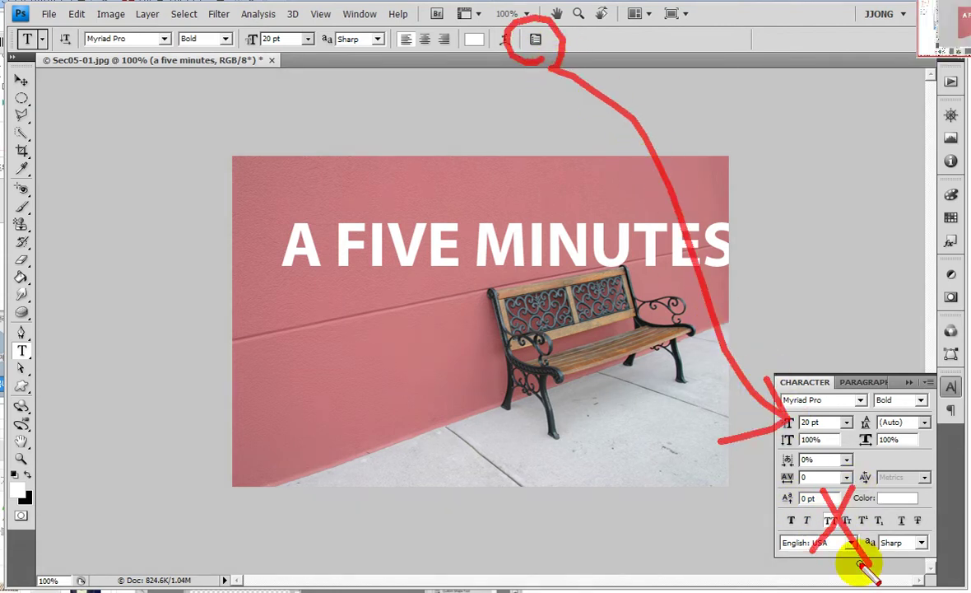
key("Escape")
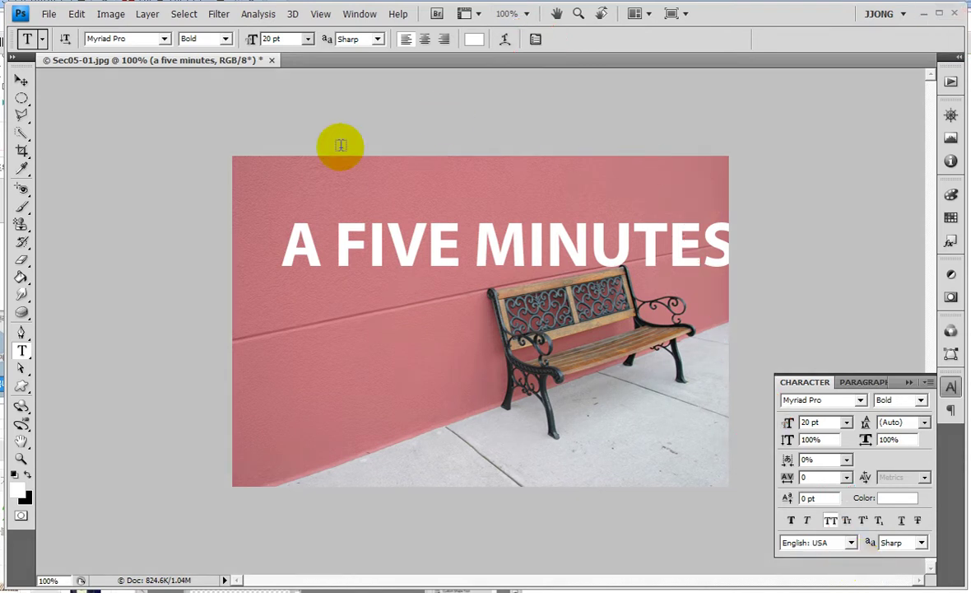
Drag the text layer left and up onto the wall, then collapse the Character panel.
left_click(22, 80)
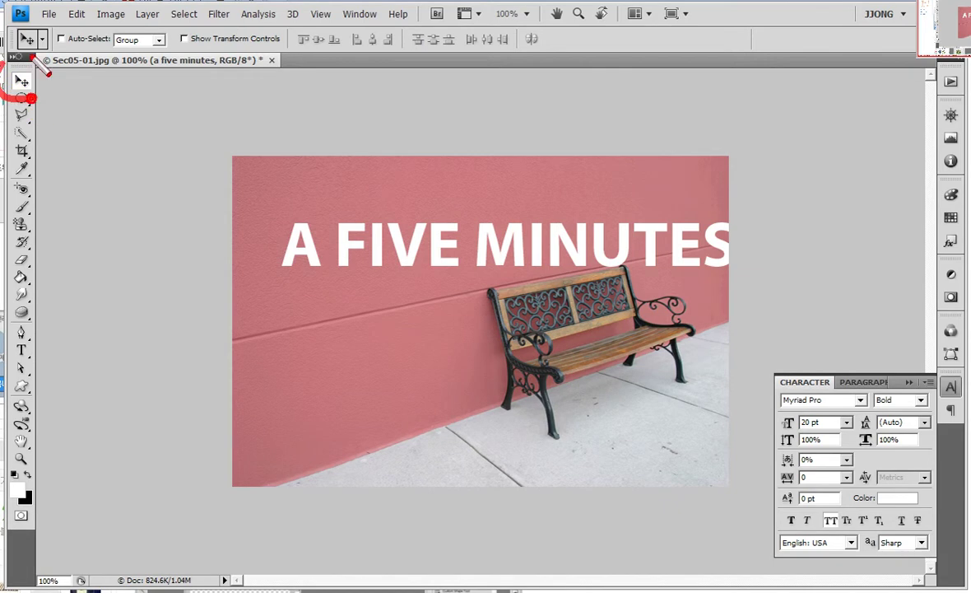
left_click_drag(41, 67, 51, 124)
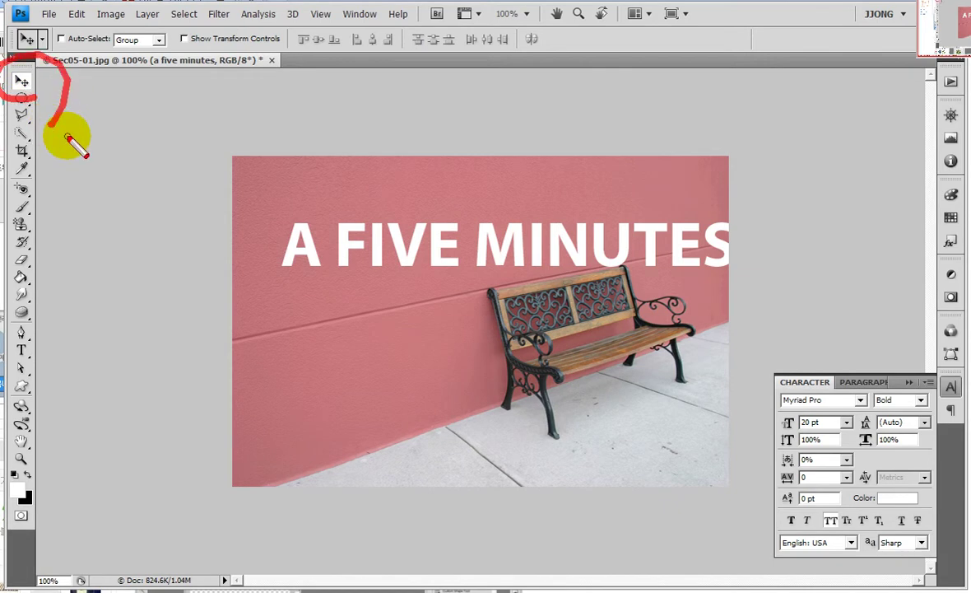
key("Escape")
mouse_move(372, 248)
left_mouse_down()
mouse_move(359, 238)
mouse_move(369, 237)
left_mouse_up()
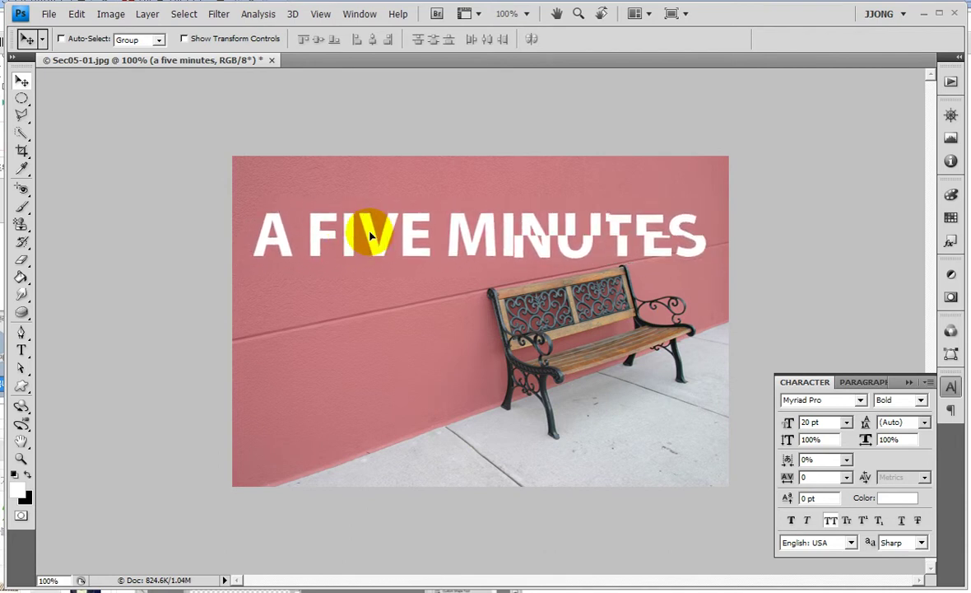
left_click_drag(368, 236, 343, 242)
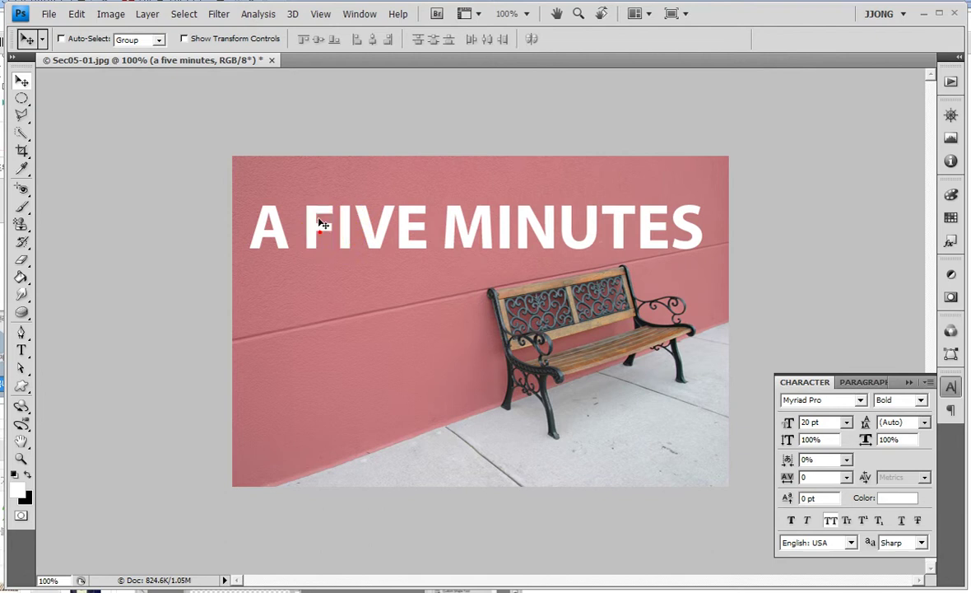
left_click(909, 382)
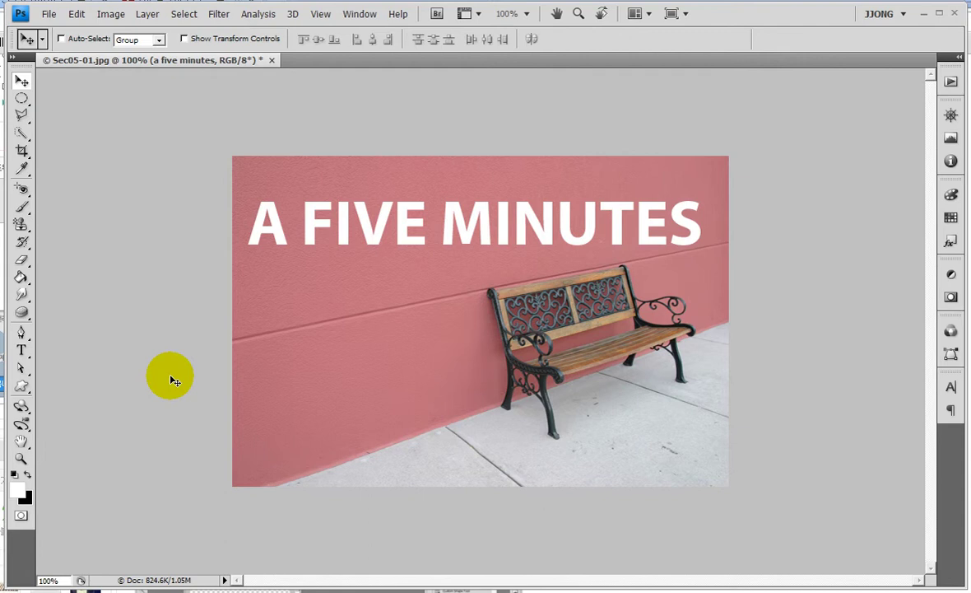
left_click(76, 14)
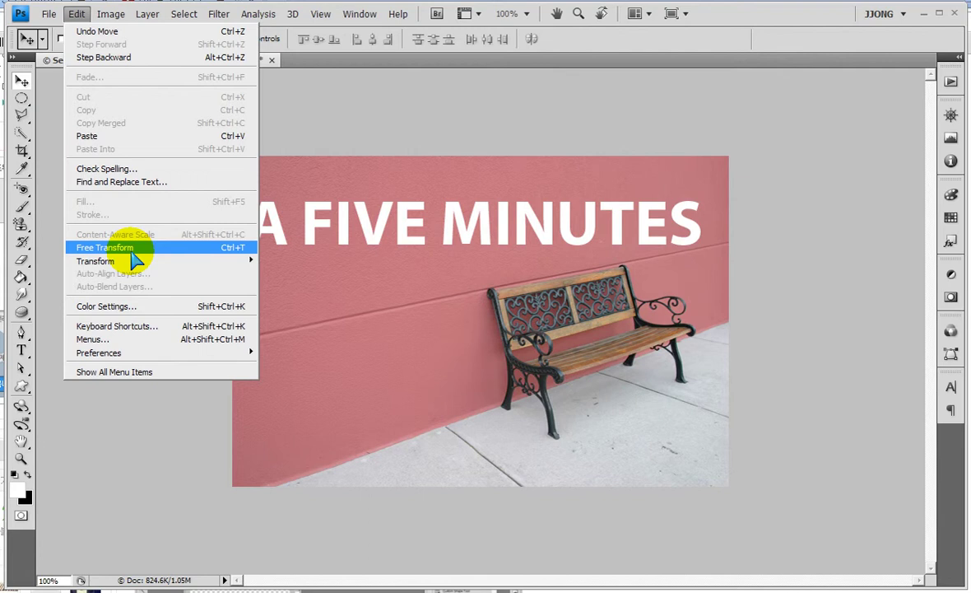
mouse_move(148, 260)
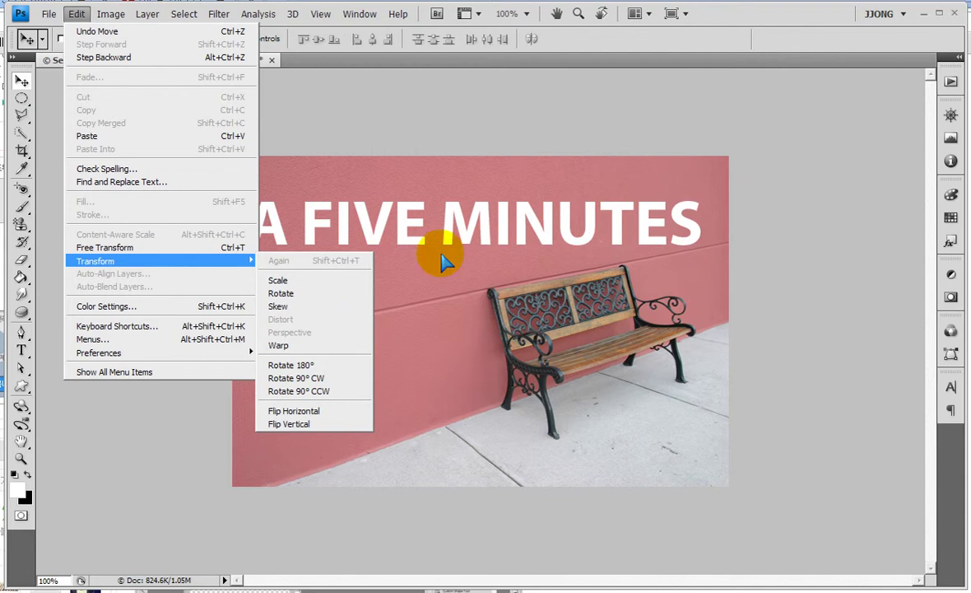
left_click(879, 14)
left_click(884, 33)
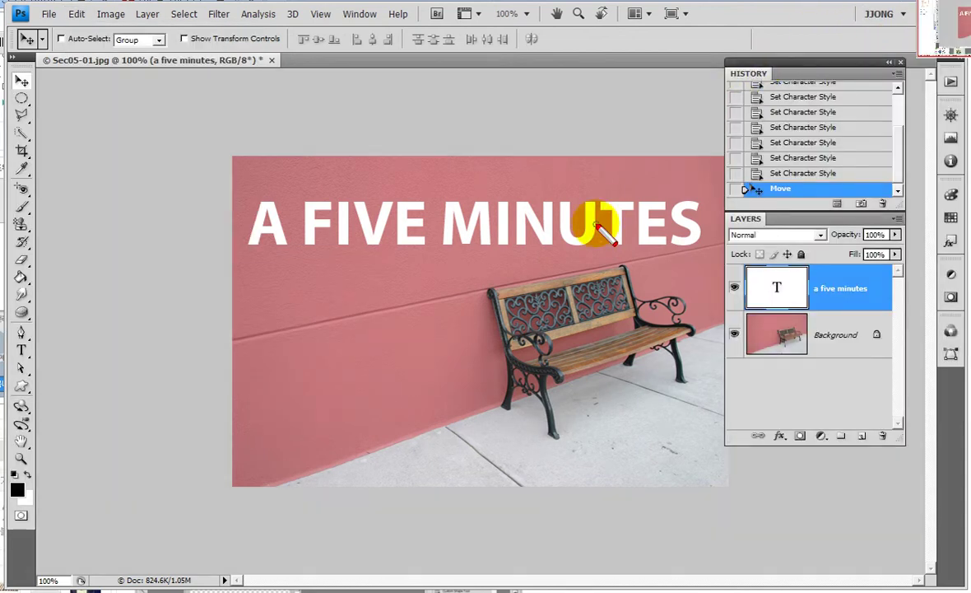
mouse_move(749, 269)
left_mouse_down()
mouse_move(805, 306)
mouse_move(798, 265)
mouse_move(751, 269)
left_mouse_up()
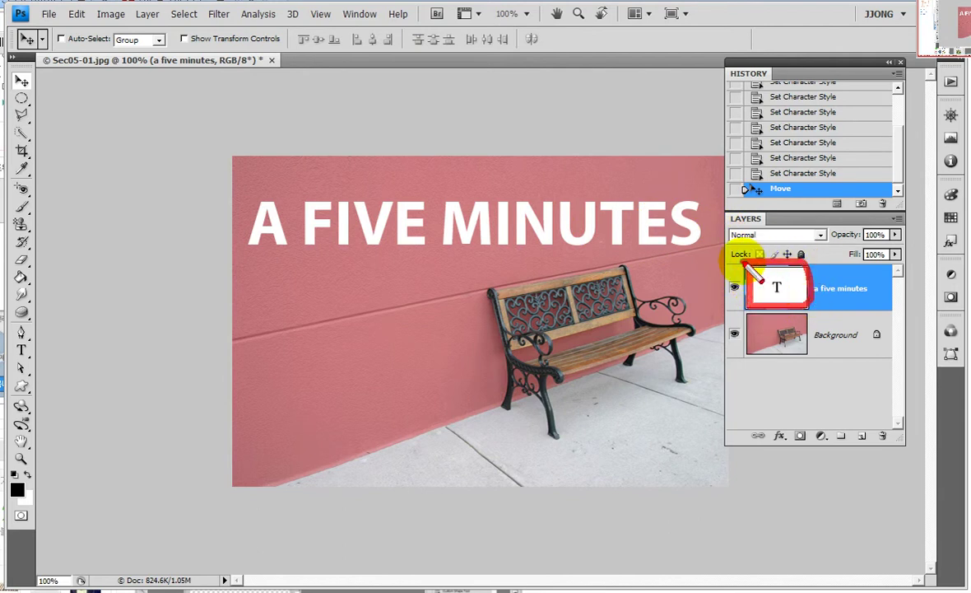
left_click(762, 275)
mouse_move(757, 298)
left_mouse_down()
mouse_move(753, 279)
mouse_move(792, 288)
left_mouse_up()
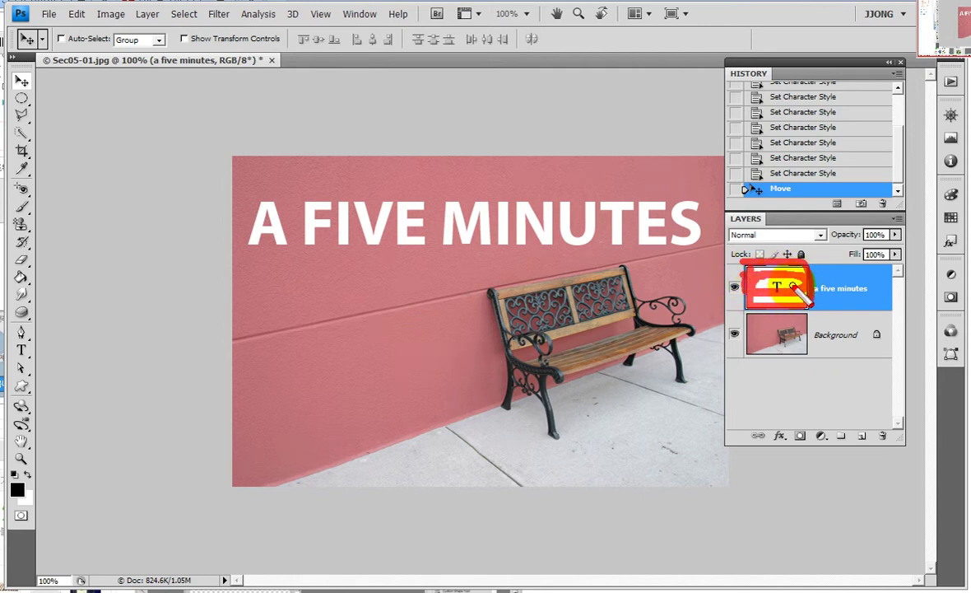
key("Escape")
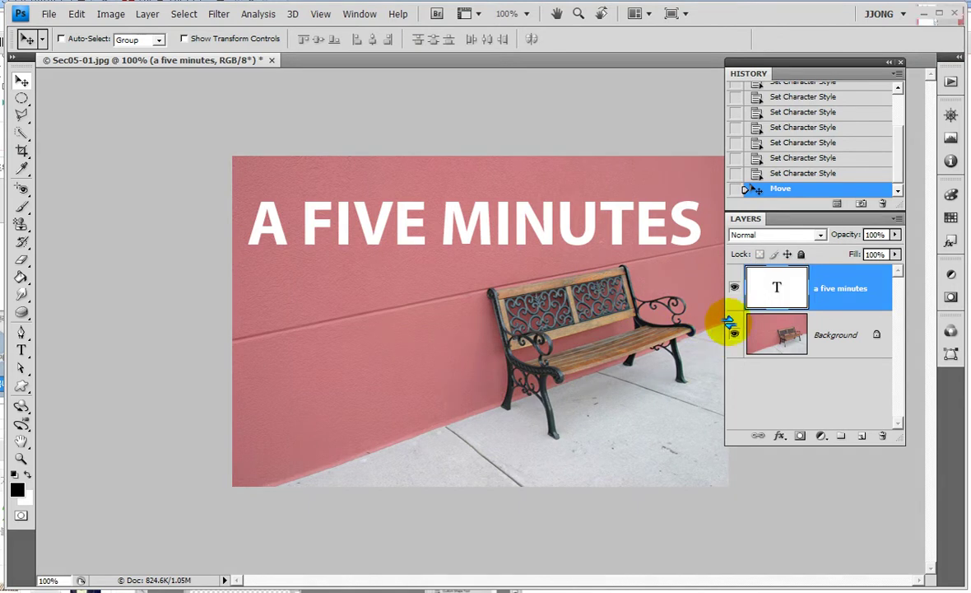
Turn off the Background layer's visibility, leaving 'A FIVE MINUTES' over transparency.
left_click(734, 332)
key("ctrl+2")
mouse_move(269, 196)
left_mouse_down()
mouse_move(336, 266)
mouse_move(624, 204)
mouse_move(560, 245)
mouse_move(618, 246)
mouse_move(762, 280)
mouse_move(700, 303)
left_mouse_up()
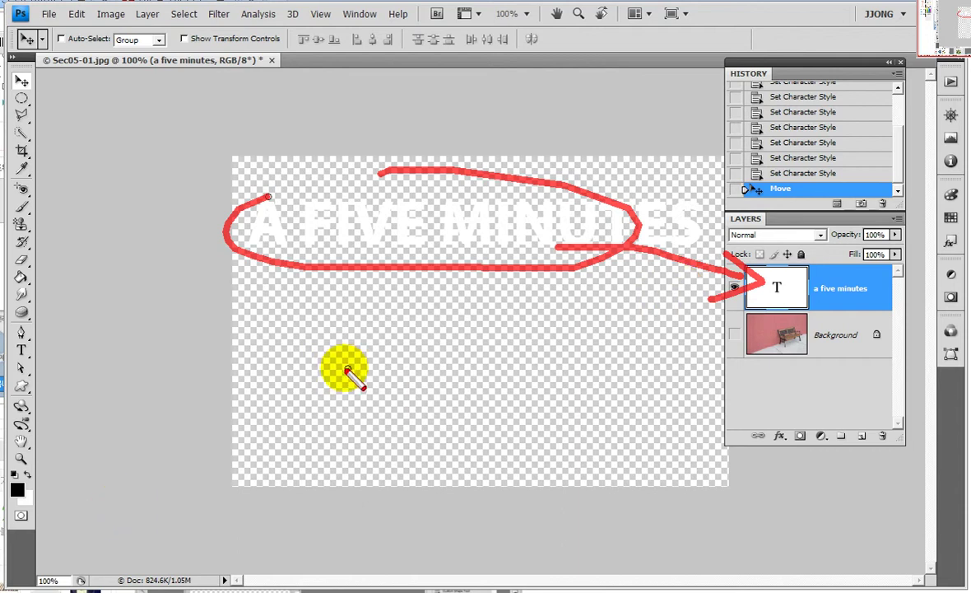
mouse_move(487, 328)
left_mouse_down()
mouse_move(401, 392)
mouse_move(517, 476)
left_mouse_up()
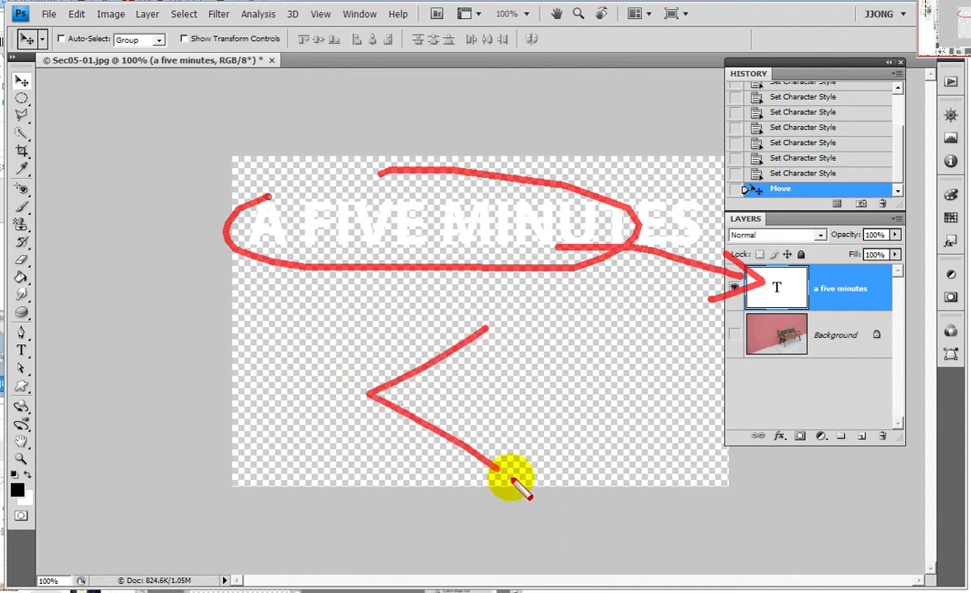
left_click_drag(554, 313, 576, 375)
mouse_move(600, 315)
left_mouse_down()
mouse_move(602, 352)
mouse_move(613, 352)
left_mouse_up()
left_click_drag(628, 306, 627, 375)
left_click_drag(639, 330, 677, 366)
left_click_drag(681, 329, 681, 397)
left_click_drag(553, 417, 623, 471)
mouse_move(627, 403)
left_mouse_down()
mouse_move(652, 449)
mouse_move(683, 428)
mouse_move(700, 434)
mouse_move(659, 451)
left_mouse_up()
left_click_drag(704, 401, 695, 487)
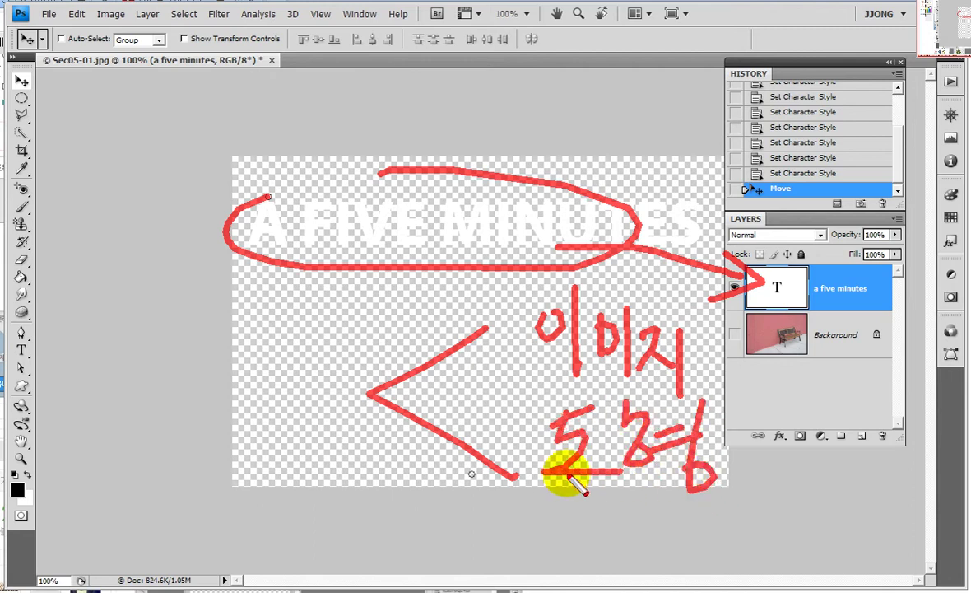
mouse_move(220, 364)
left_mouse_down()
mouse_move(340, 363)
mouse_move(273, 441)
left_mouse_up()
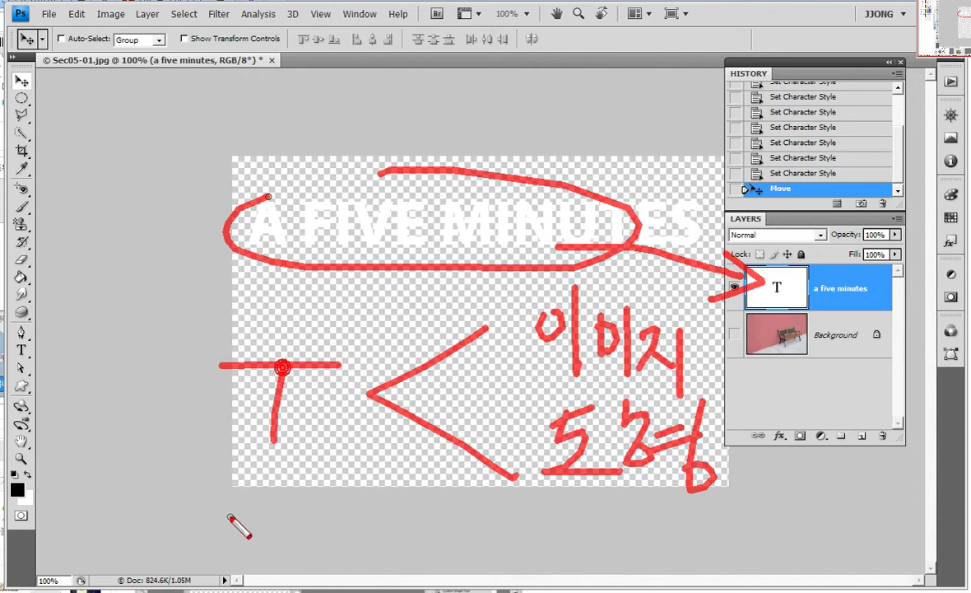
left_click_drag(431, 338, 486, 375)
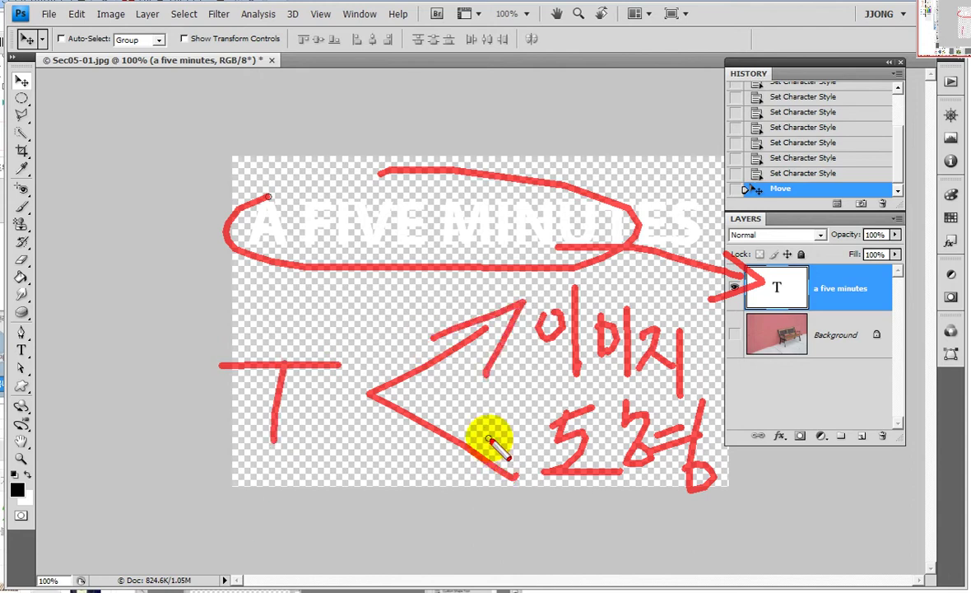
left_click_drag(485, 431, 417, 500)
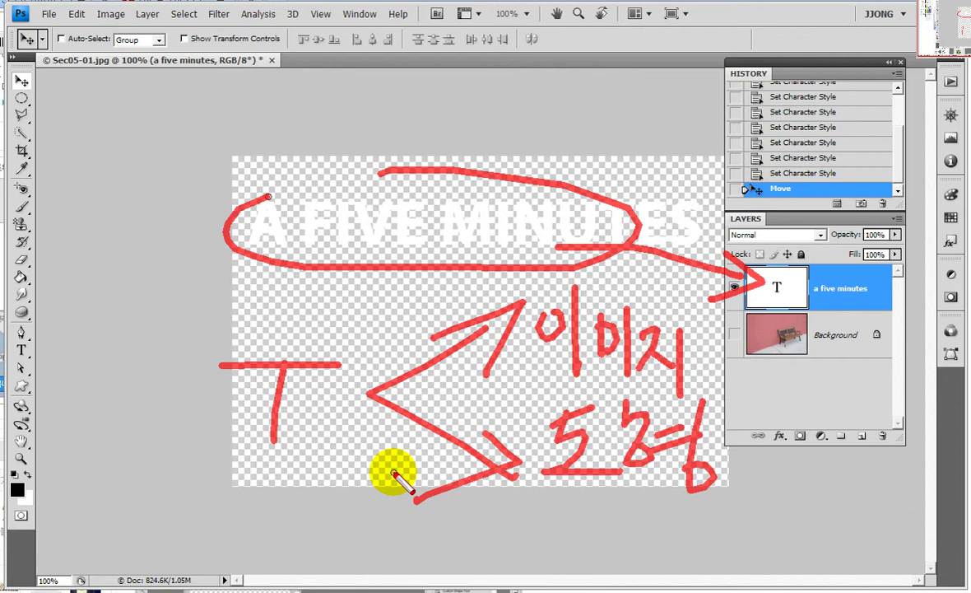
mouse_move(511, 325)
left_mouse_down()
mouse_move(520, 373)
mouse_move(698, 381)
left_mouse_up()
mouse_move(535, 486)
left_mouse_down()
mouse_move(527, 471)
mouse_move(529, 497)
left_mouse_up()
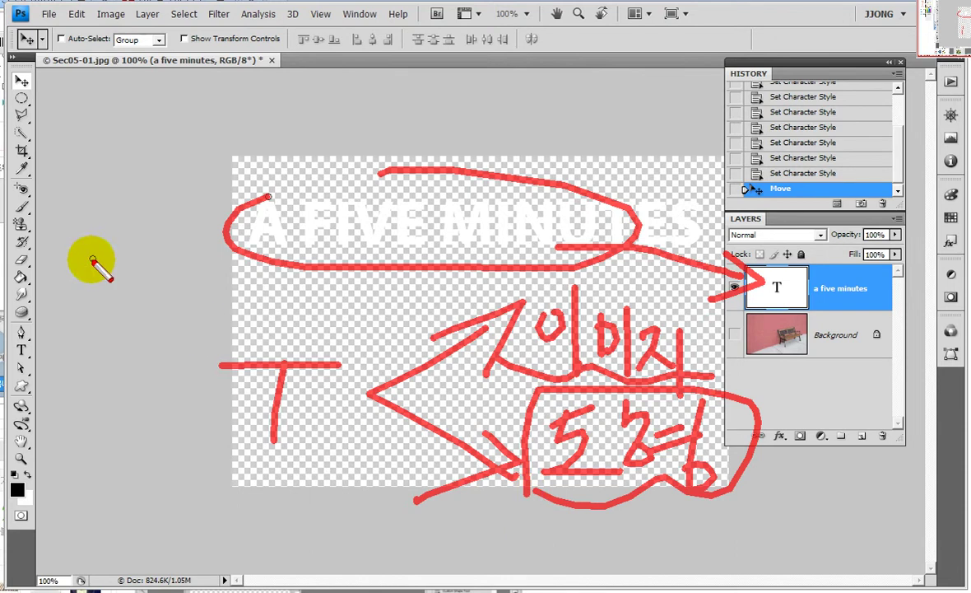
left_click_drag(311, 218, 307, 249)
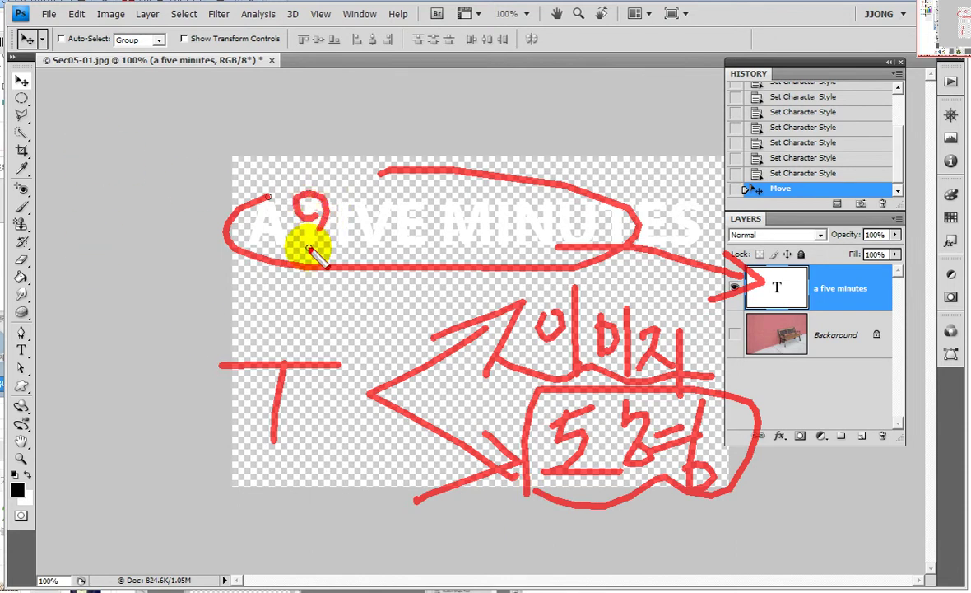
left_click_drag(310, 201, 320, 219)
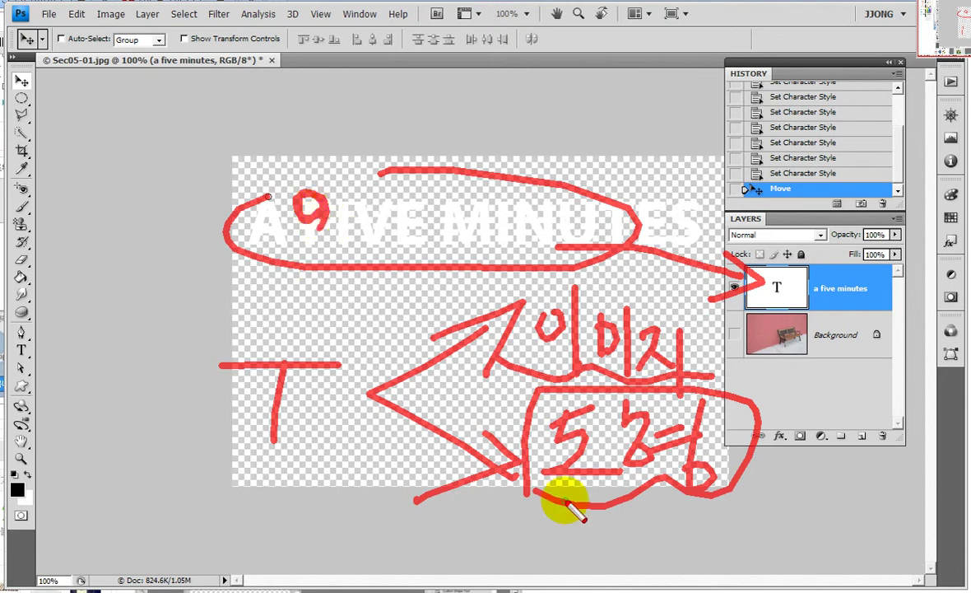
mouse_move(72, 268)
left_mouse_down()
mouse_move(74, 313)
mouse_move(103, 293)
left_mouse_up()
mouse_move(40, 310)
left_mouse_down()
mouse_move(103, 310)
mouse_move(74, 362)
left_mouse_up()
mouse_move(107, 280)
left_mouse_down()
mouse_move(133, 276)
mouse_move(123, 304)
left_mouse_up()
mouse_move(152, 264)
left_mouse_down()
mouse_move(152, 333)
mouse_move(182, 301)
left_mouse_up()
mouse_move(102, 333)
left_mouse_down()
mouse_move(163, 334)
mouse_move(152, 379)
left_mouse_up()
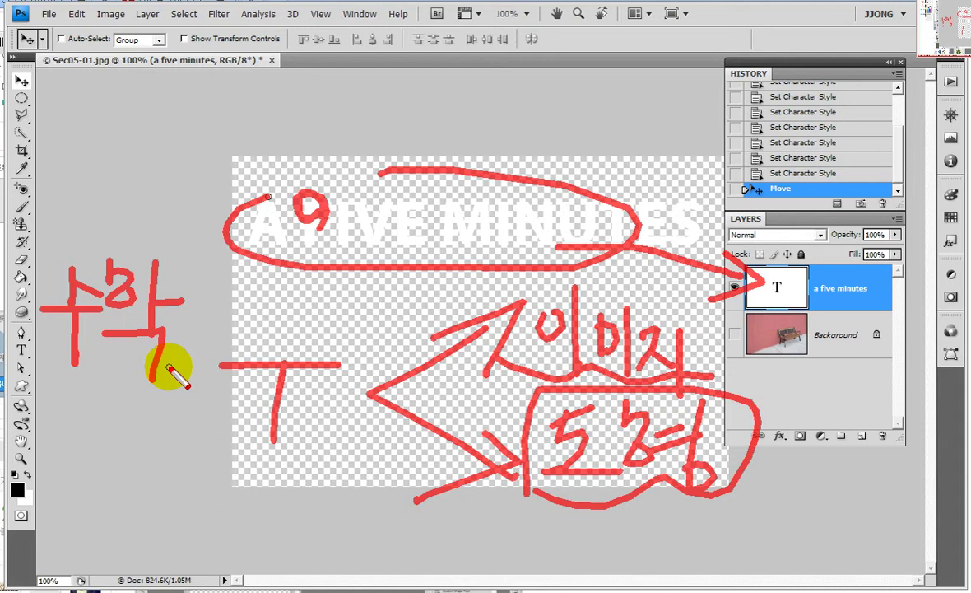
mouse_move(156, 379)
left_mouse_down()
mouse_move(61, 254)
mouse_move(163, 380)
left_mouse_up()
mouse_move(482, 332)
left_mouse_down()
mouse_move(646, 358)
mouse_move(490, 222)
left_mouse_up()
mouse_move(474, 179)
left_mouse_down()
mouse_move(396, 126)
mouse_move(504, 136)
left_mouse_up()
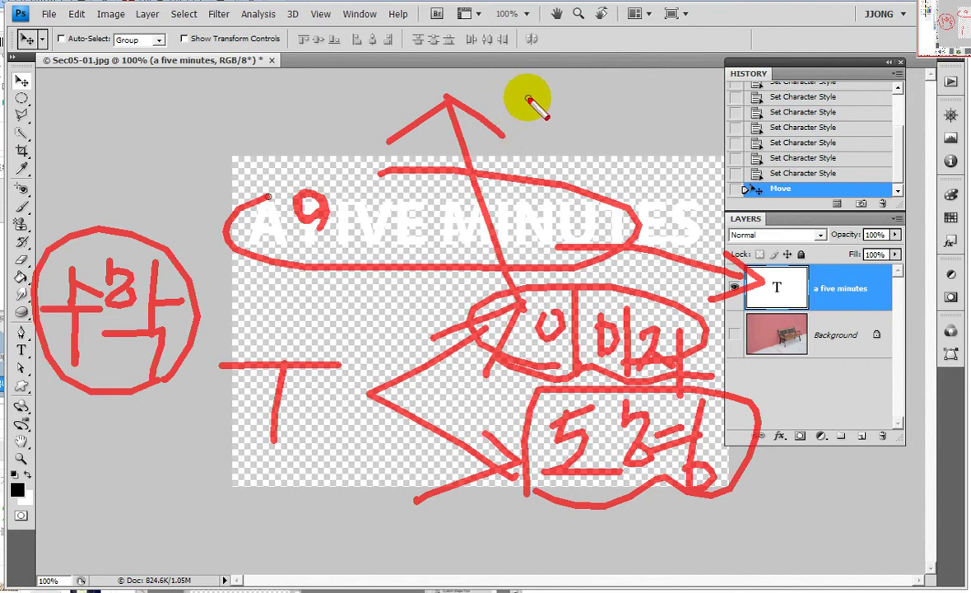
left_click_drag(530, 94, 560, 165)
left_click_drag(530, 129, 557, 128)
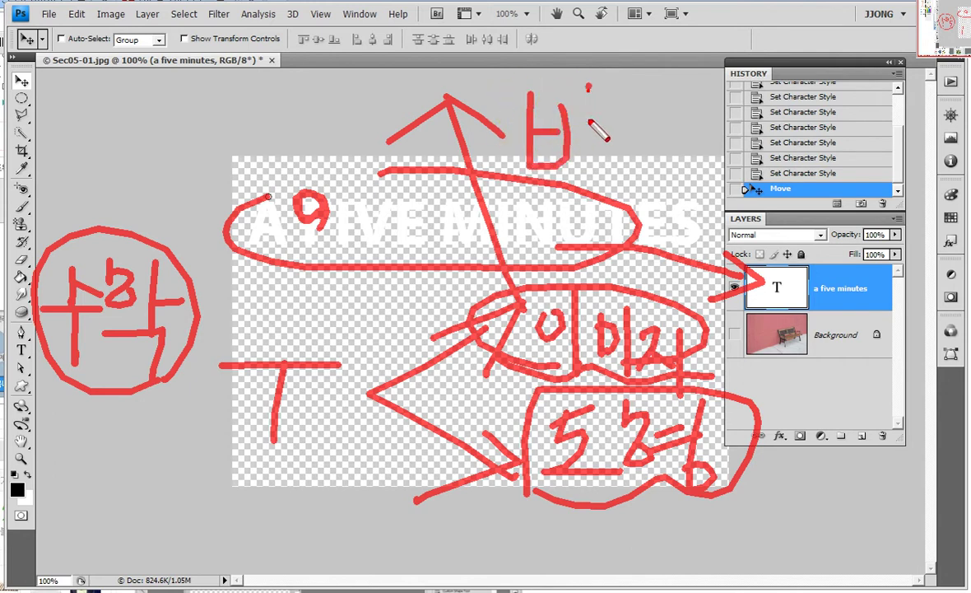
left_click_drag(554, 88, 559, 165)
left_click_drag(588, 82, 590, 189)
left_click_drag(611, 101, 661, 141)
left_click_drag(606, 163, 694, 163)
mouse_move(697, 97)
left_mouse_down()
mouse_move(741, 146)
mouse_move(741, 99)
mouse_move(751, 177)
left_mouse_up()
left_click_drag(779, 87, 778, 185)
left_click_drag(769, 146, 816, 199)
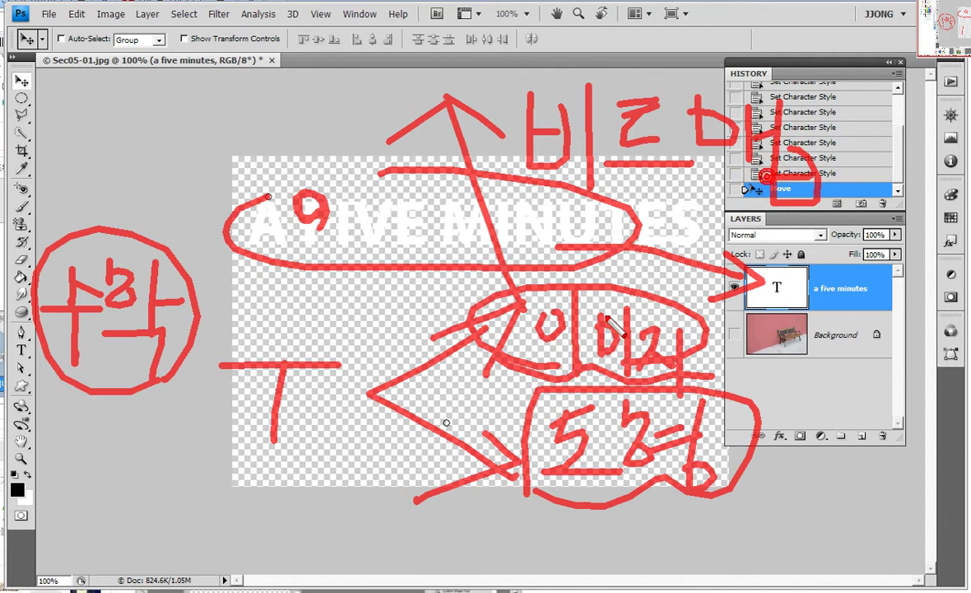
left_click_drag(459, 527, 162, 466)
left_click_drag(160, 419, 238, 416)
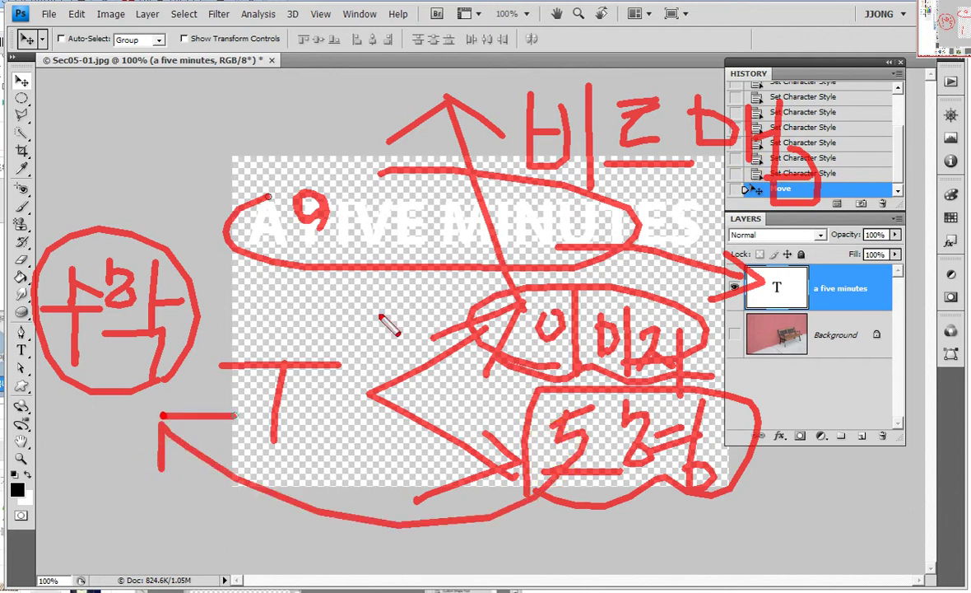
left_click_drag(315, 173, 290, 223)
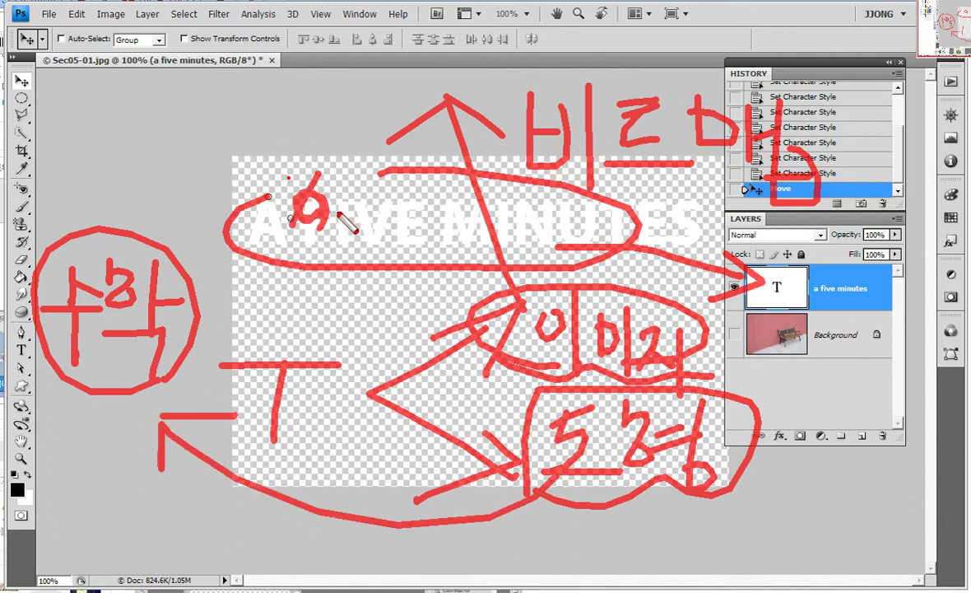
left_click_drag(283, 175, 338, 214)
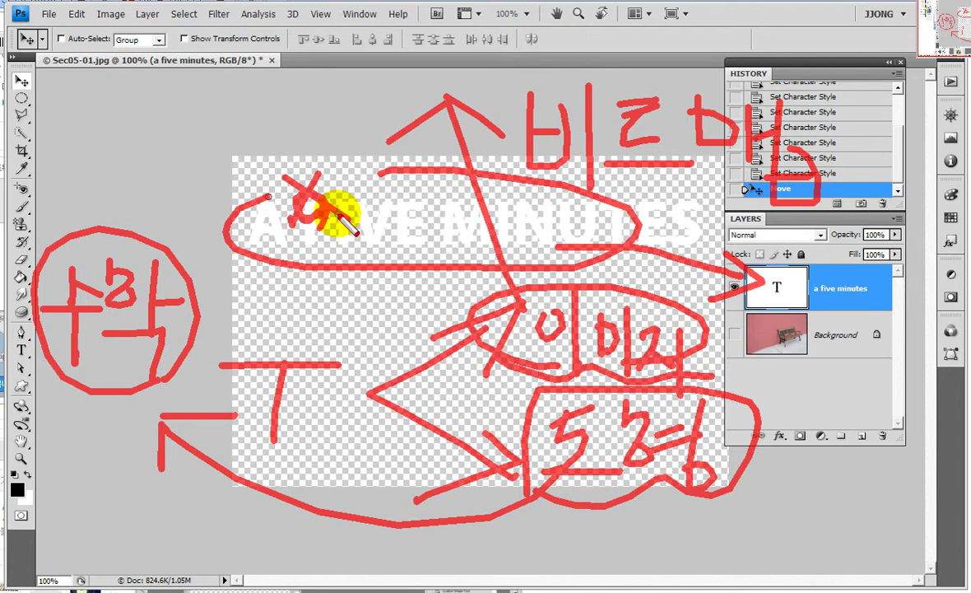
mouse_move(132, 379)
left_mouse_down()
mouse_move(216, 322)
mouse_move(80, 422)
left_mouse_up()
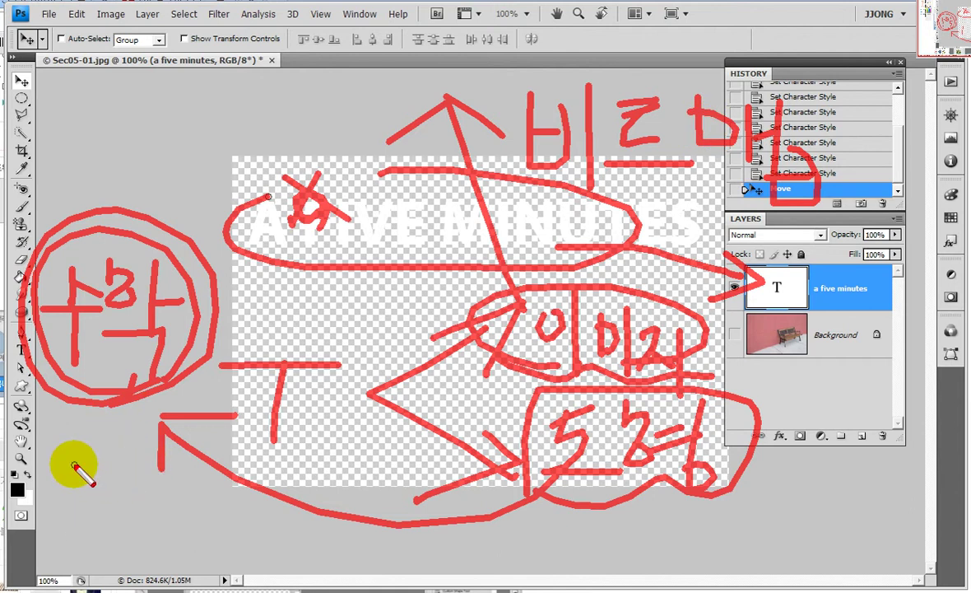
left_click_drag(72, 457, 135, 448)
left_click_drag(147, 520, 198, 545)
mouse_move(230, 500)
left_mouse_down()
mouse_move(249, 502)
mouse_move(247, 553)
left_mouse_up()
left_click_drag(281, 428, 283, 560)
left_click_drag(319, 510, 416, 498)
mouse_move(140, 150)
left_mouse_down()
mouse_move(138, 72)
mouse_move(138, 150)
left_mouse_up()
left_click_drag(227, 111, 231, 125)
left_click_drag(265, 37, 290, 129)
left_click_drag(218, 84, 313, 81)
left_click_drag(301, 130, 395, 94)
left_click_drag(471, 50, 471, 218)
left_click_drag(471, 123, 492, 104)
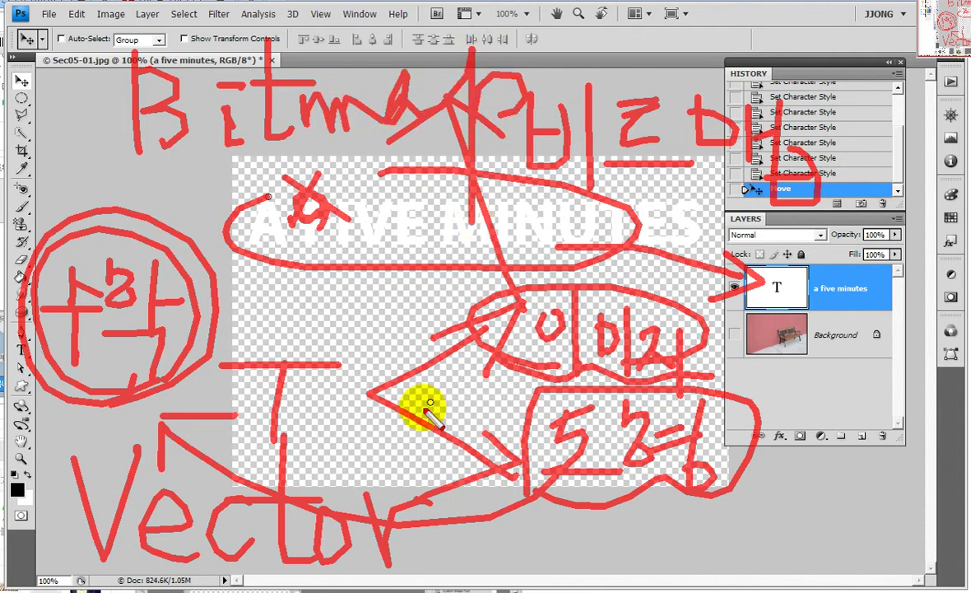
mouse_move(488, 434)
left_mouse_down()
mouse_move(806, 417)
mouse_move(692, 408)
left_mouse_up()
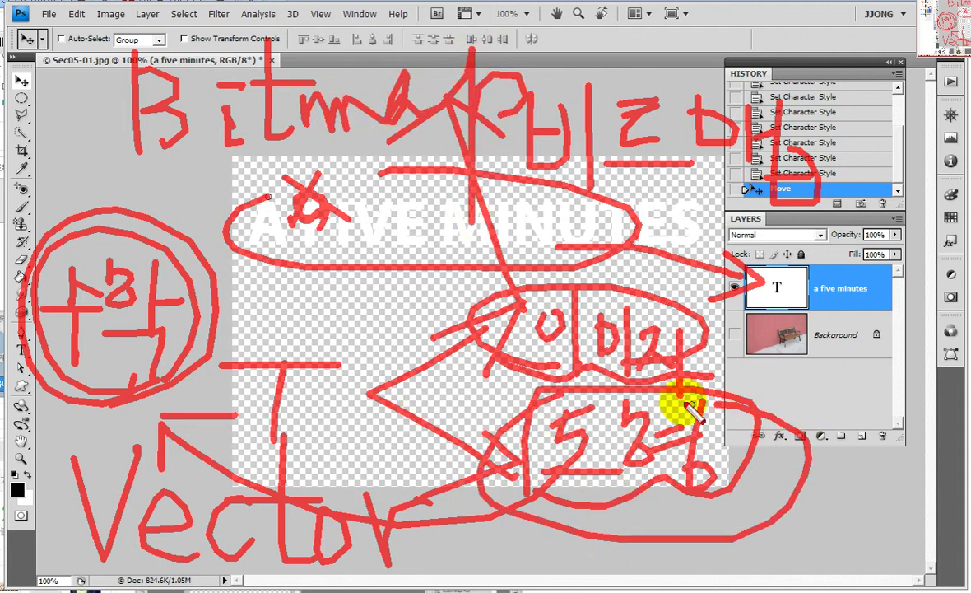
Drag the dock's left edge leftward to widen the History and Layers panels so layer names fit.
key("e")
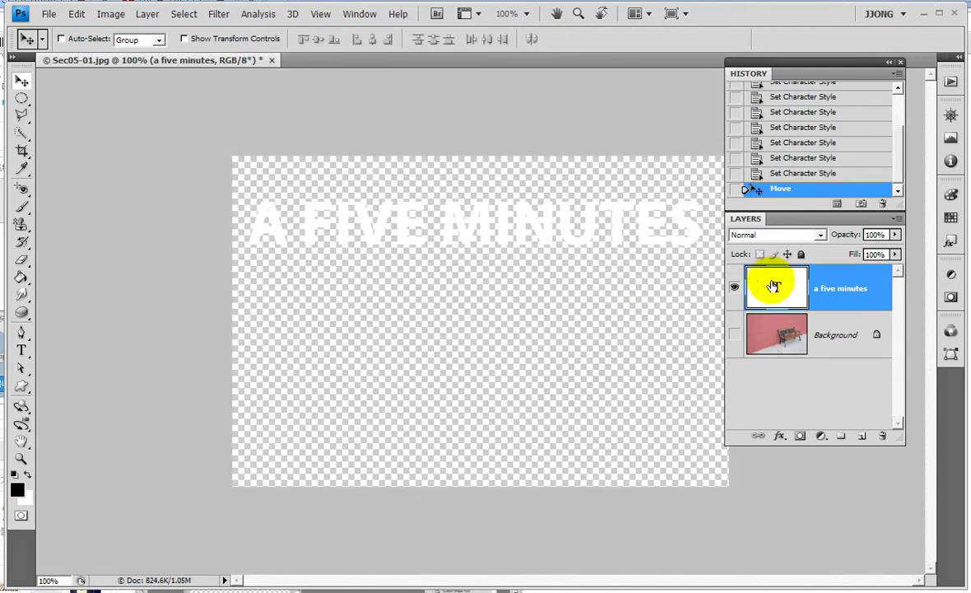
left_click_drag(724, 333, 570, 330)
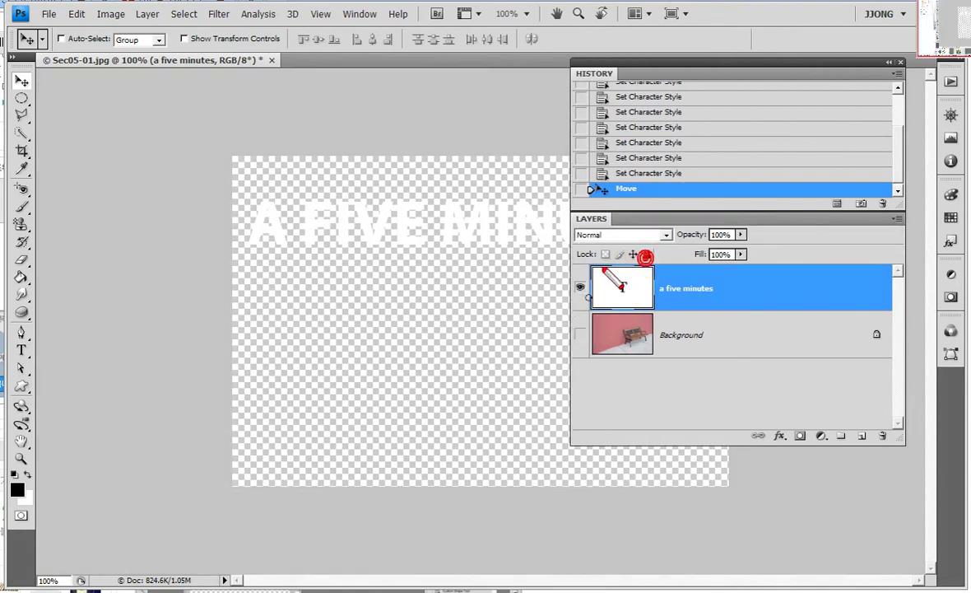
left_click_drag(650, 253, 593, 307)
left_click_drag(593, 253, 653, 307)
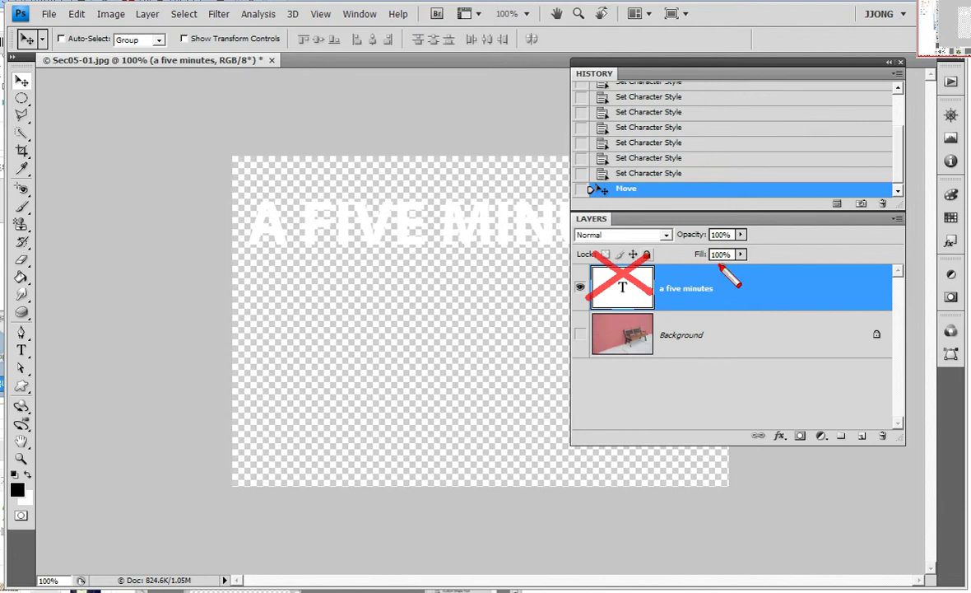
left_click_drag(721, 267, 751, 274)
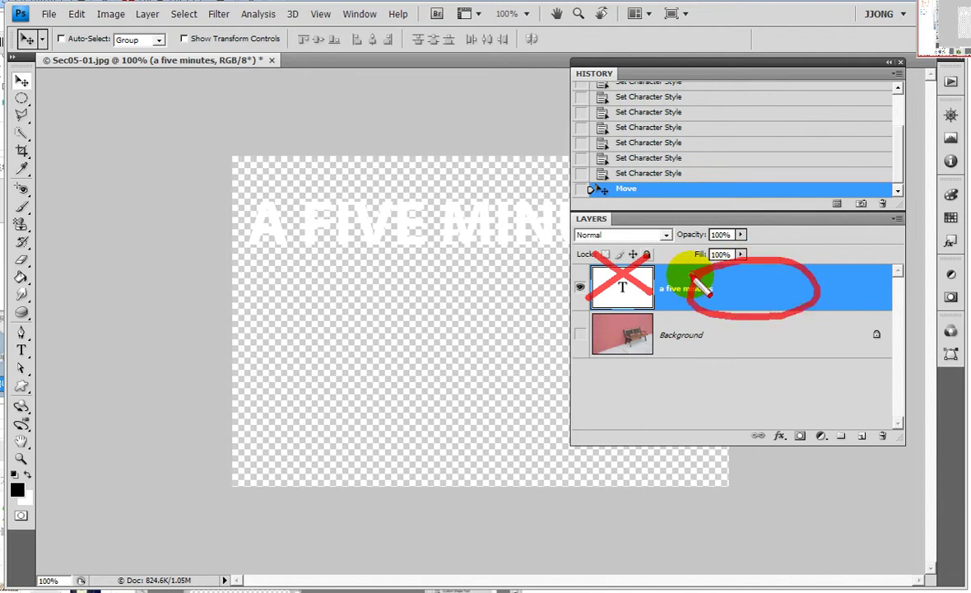
right_click(761, 281)
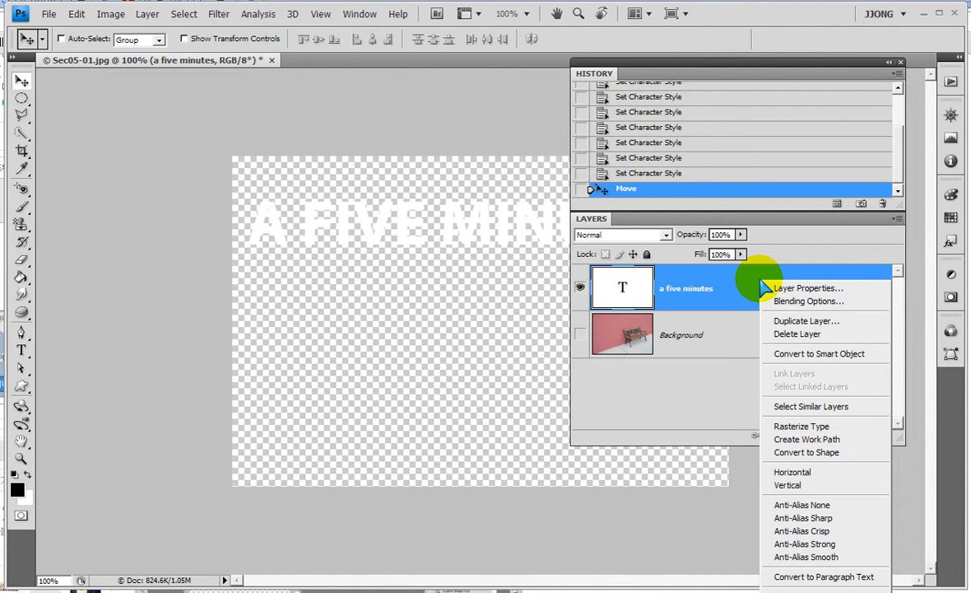
right_click(705, 278)
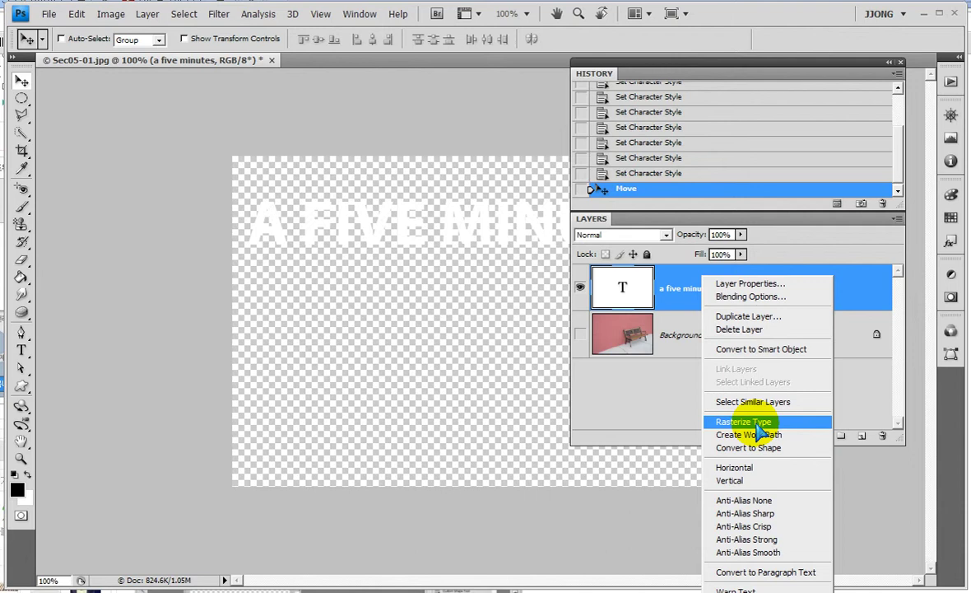
left_click(27, 388)
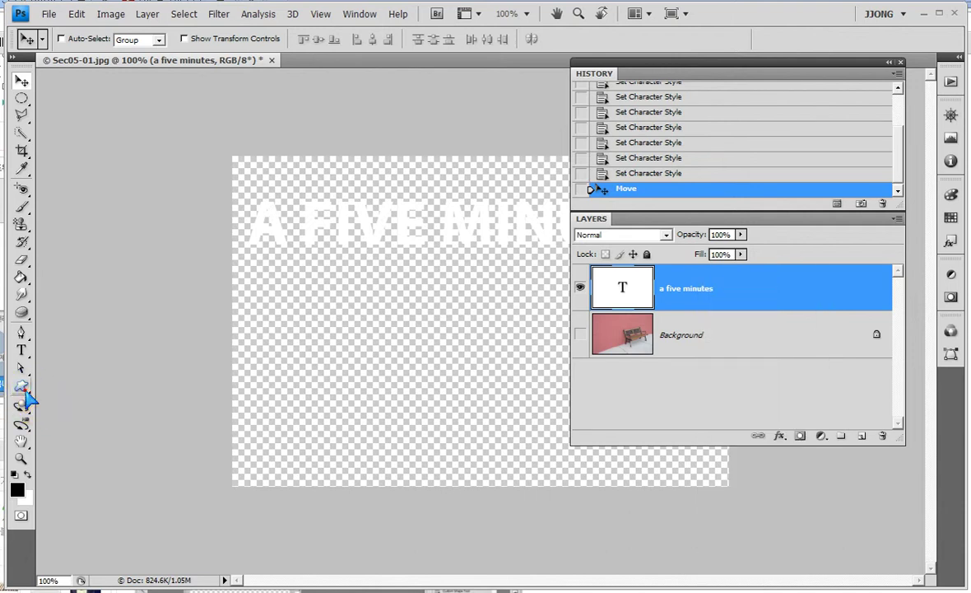
Convert the A FIVE MINUTES type layer into a shape layer with Convert to Shape.
left_click(25, 397)
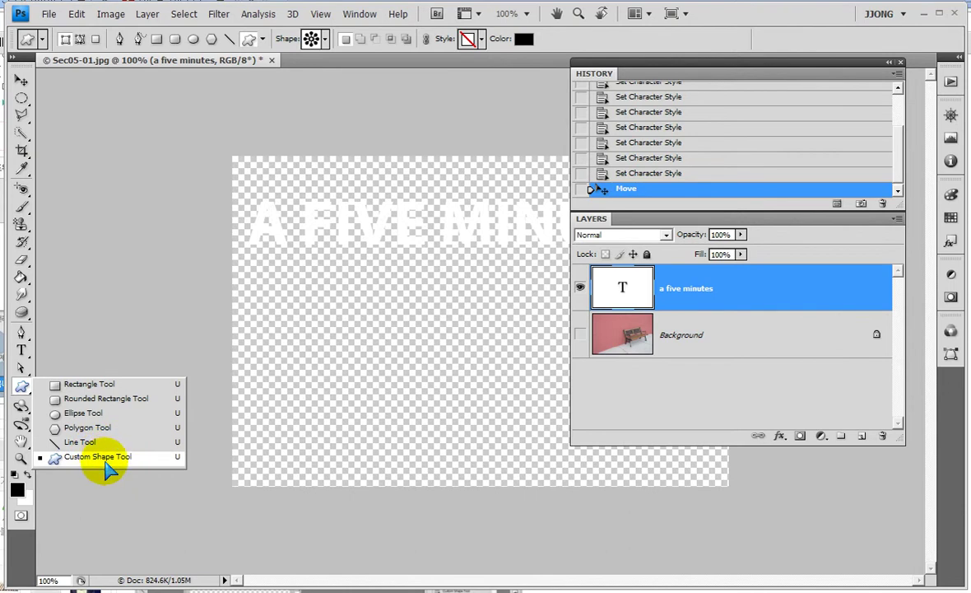
left_click(95, 459)
right_click(749, 288)
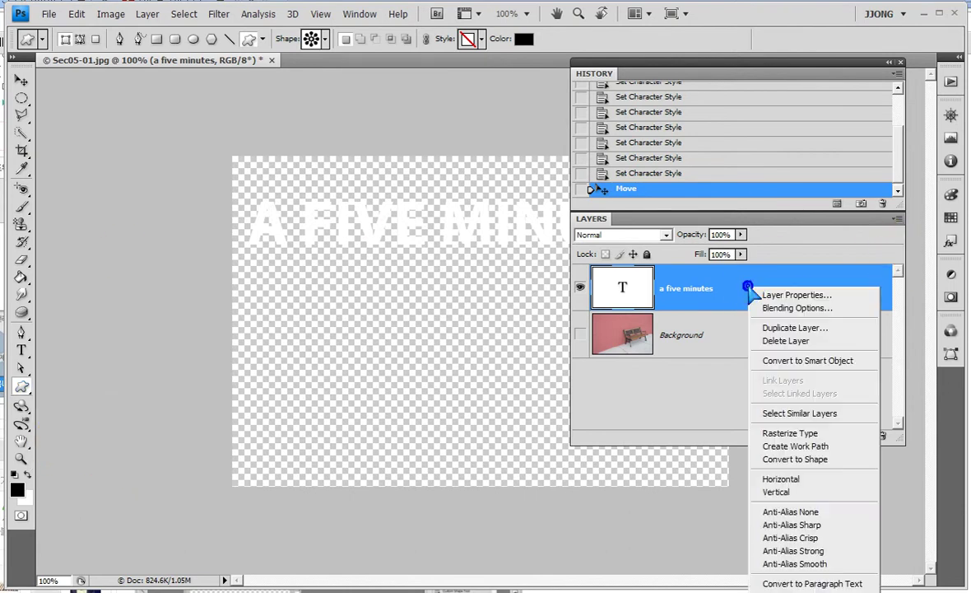
left_click(817, 466)
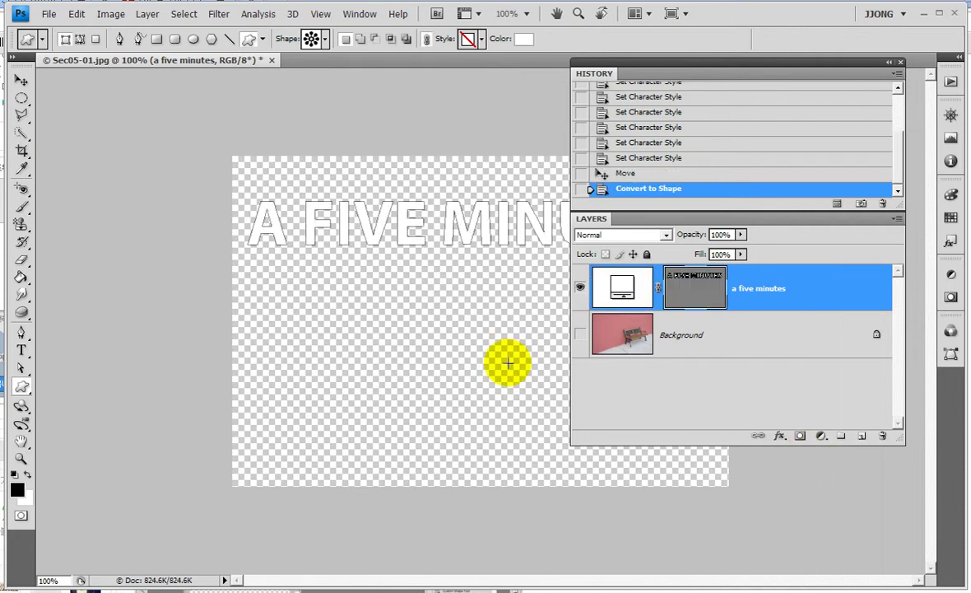
Rearrange the floating History/Layers panel group and move it down-right, off the text.
mouse_move(644, 311)
left_mouse_down()
mouse_move(607, 255)
mouse_move(654, 304)
left_mouse_up()
left_click_drag(700, 247, 708, 313)
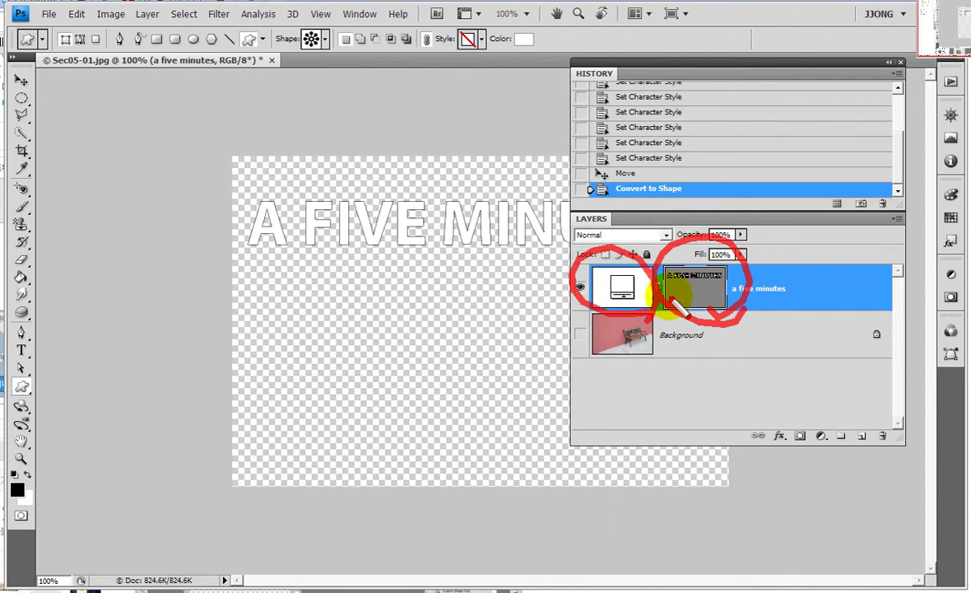
mouse_move(597, 254)
left_mouse_down()
mouse_move(581, 300)
mouse_move(593, 321)
mouse_move(650, 304)
mouse_move(647, 278)
left_mouse_up()
mouse_move(728, 251)
left_mouse_down()
mouse_move(738, 232)
mouse_move(729, 229)
mouse_move(731, 303)
left_mouse_up()
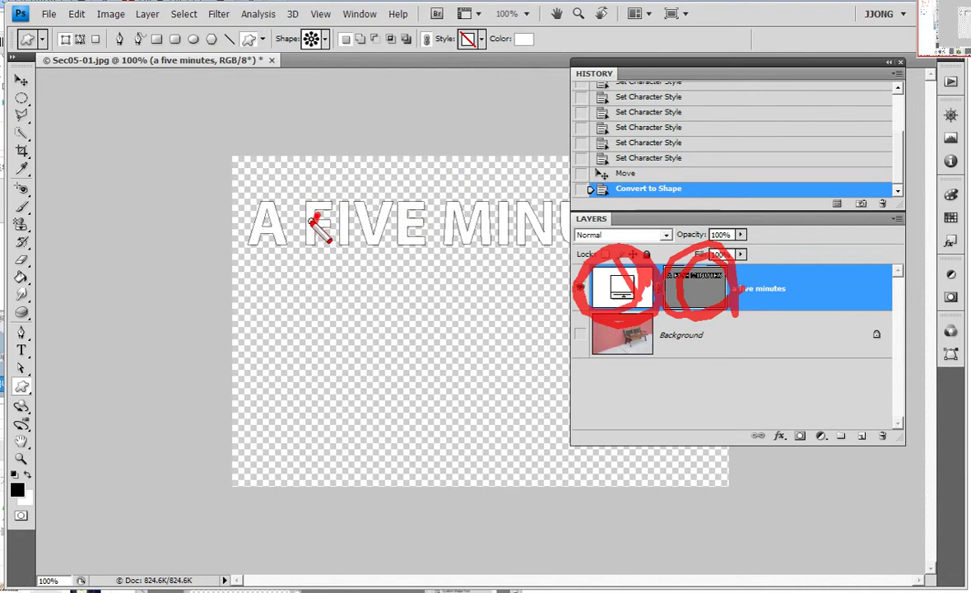
left_click_drag(304, 216, 290, 238)
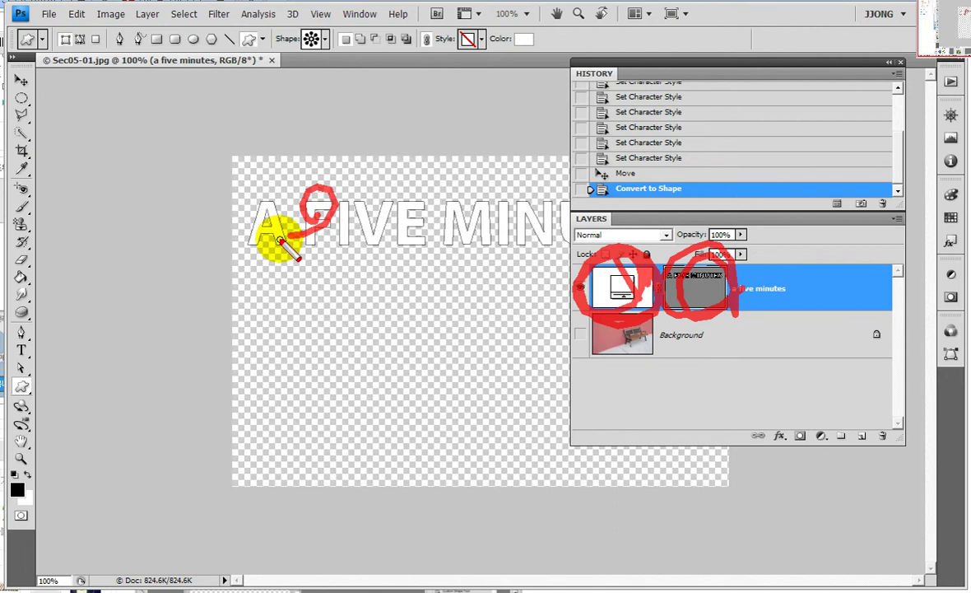
left_click_drag(593, 59, 724, 125)
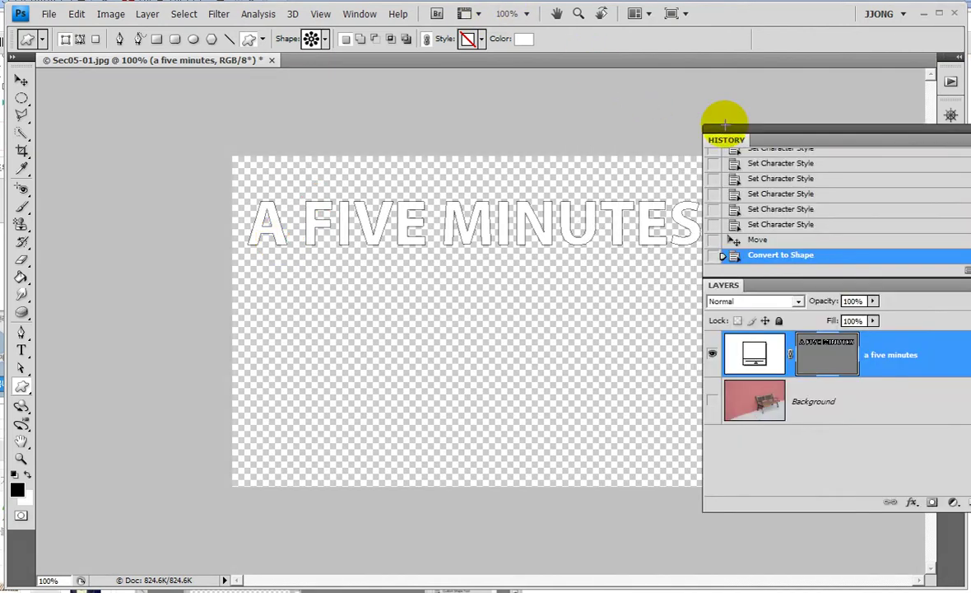
Start an Edit > Transform Path > Perspective transform on the text shape.
left_click(75, 14)
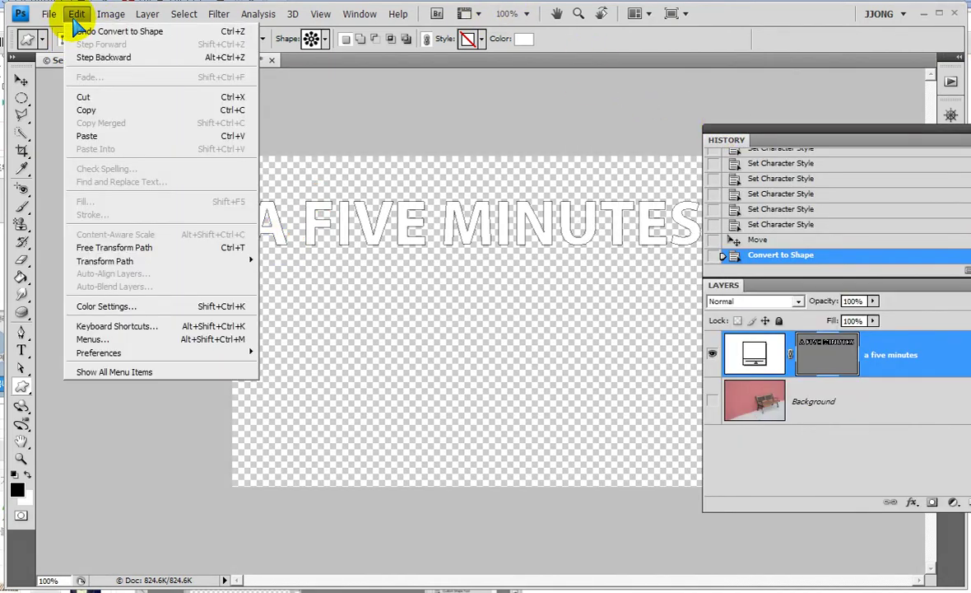
mouse_move(104, 260)
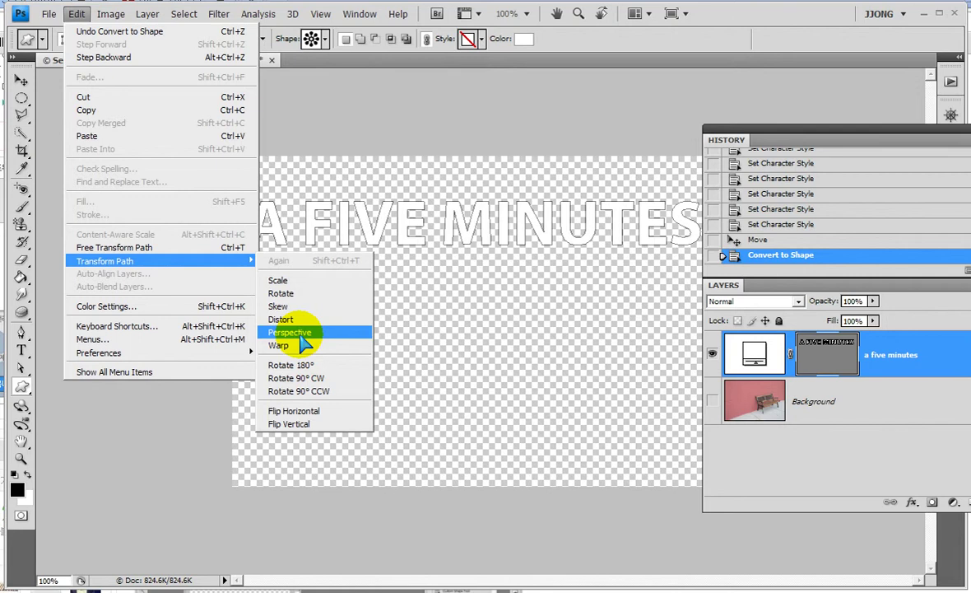
left_click(300, 333)
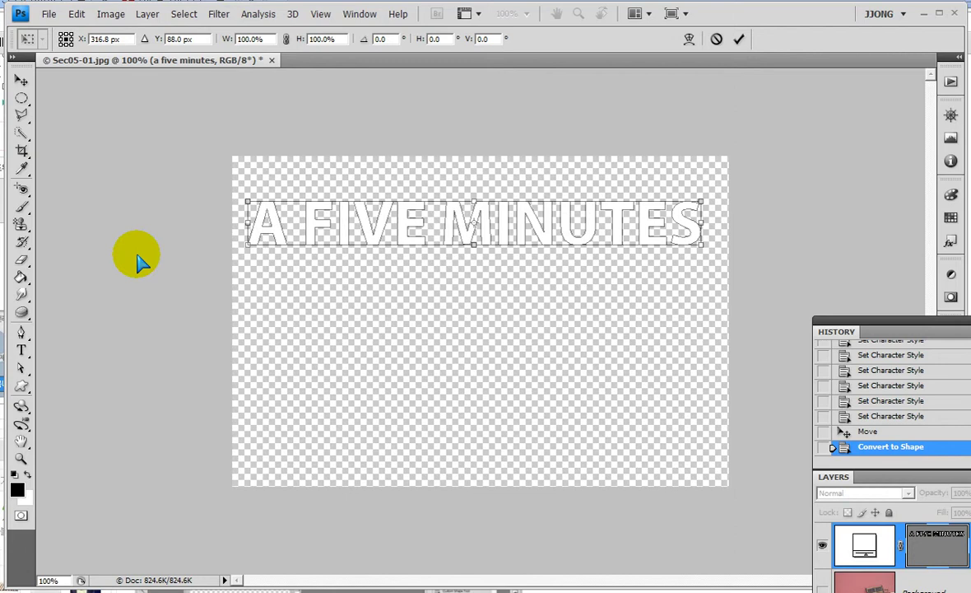
Try pulling the text's lower-left corner down into perspective, cancelling the early attempts.
left_click(247, 244)
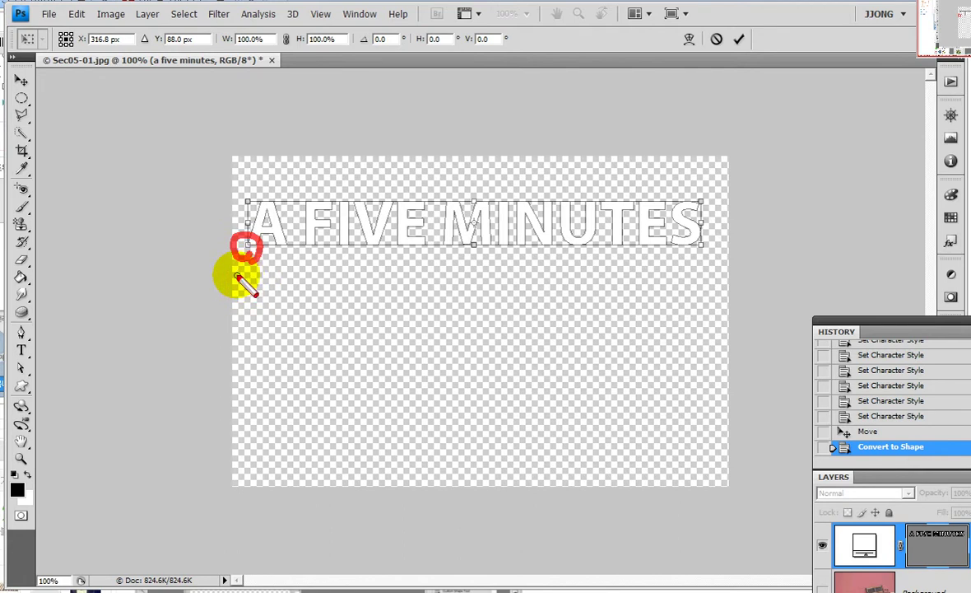
left_click_drag(246, 257, 281, 363)
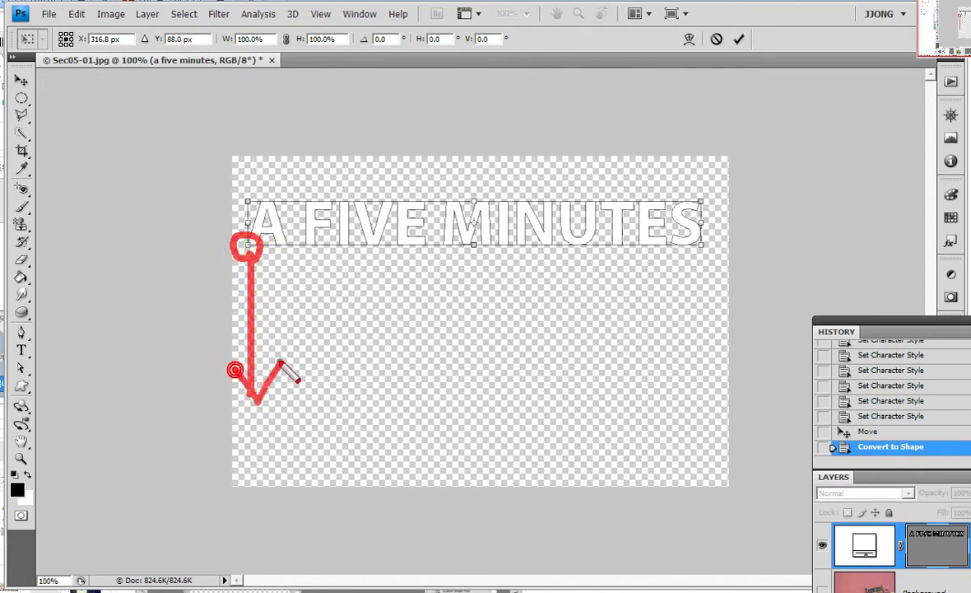
key("Escape")
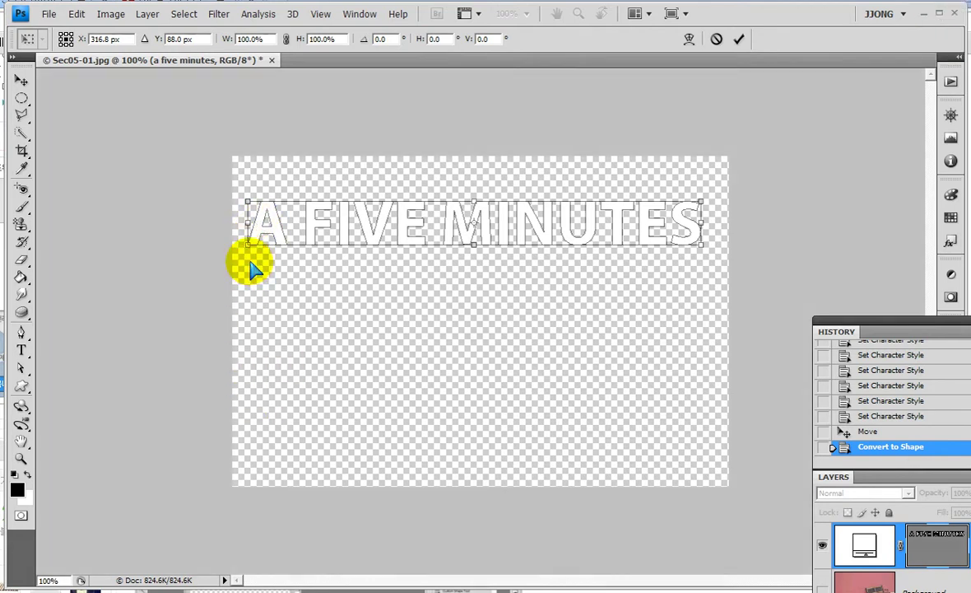
left_click_drag(247, 244, 249, 328)
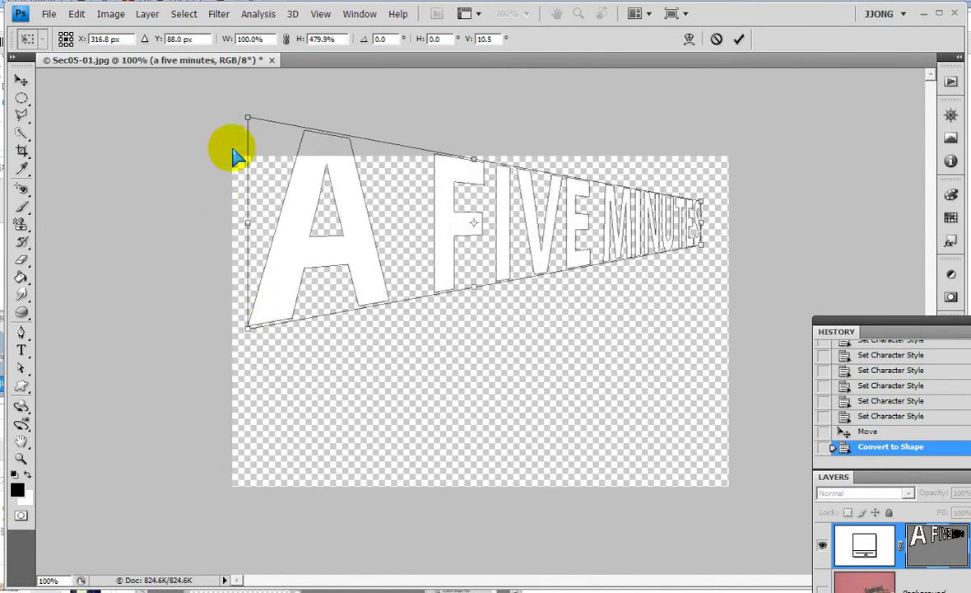
key("ctrl+2")
mouse_move(254, 143)
left_mouse_down()
mouse_move(269, 135)
mouse_move(219, 141)
left_mouse_up()
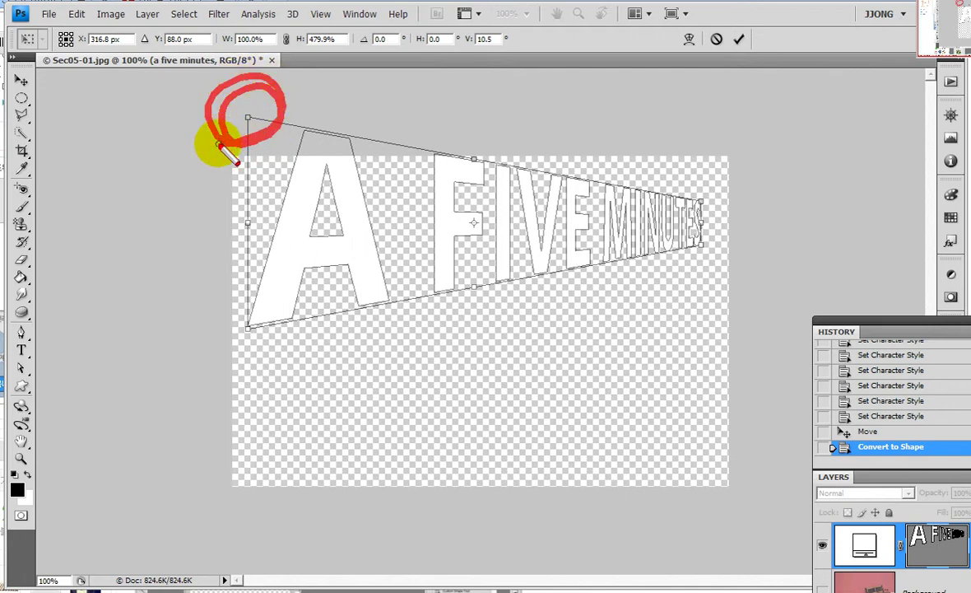
left_click_drag(230, 210, 243, 237)
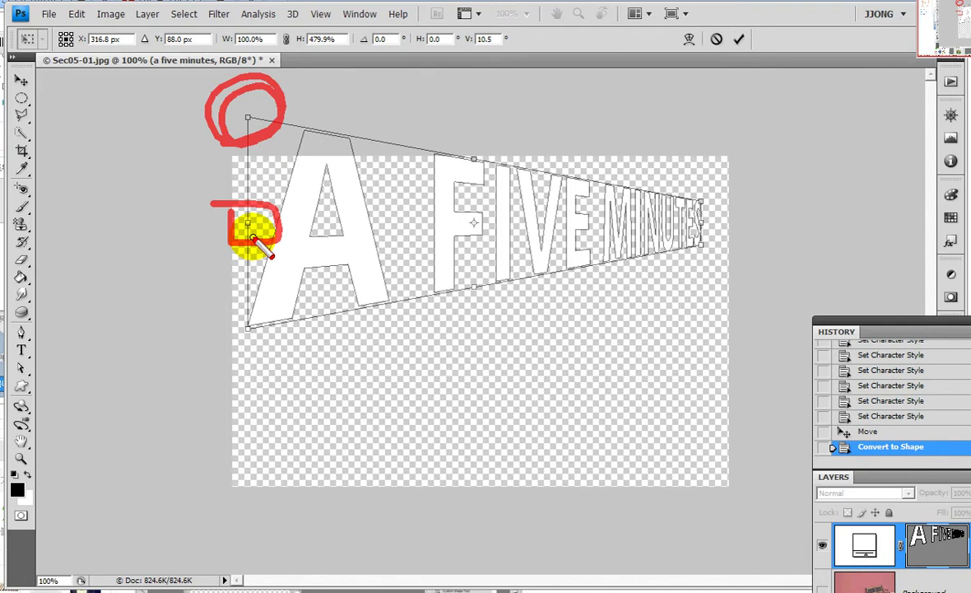
key("Escape")
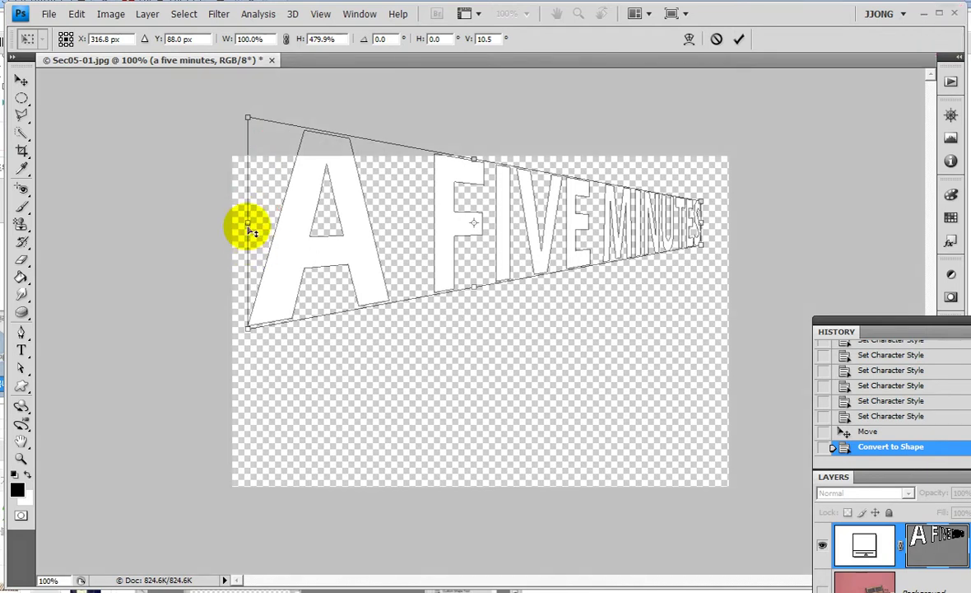
Adjust the corner handles so the text tapers from a tall A to small MINUTES, then commit.
mouse_move(249, 226)
left_mouse_down()
mouse_move(251, 415)
mouse_move(267, 144)
mouse_move(296, 468)
mouse_move(299, 209)
mouse_move(310, 238)
mouse_move(303, 493)
mouse_move(301, 169)
mouse_move(301, 445)
mouse_move(310, 279)
mouse_move(311, 298)
mouse_move(397, 293)
mouse_move(366, 288)
mouse_move(379, 272)
mouse_move(376, 280)
left_mouse_up()
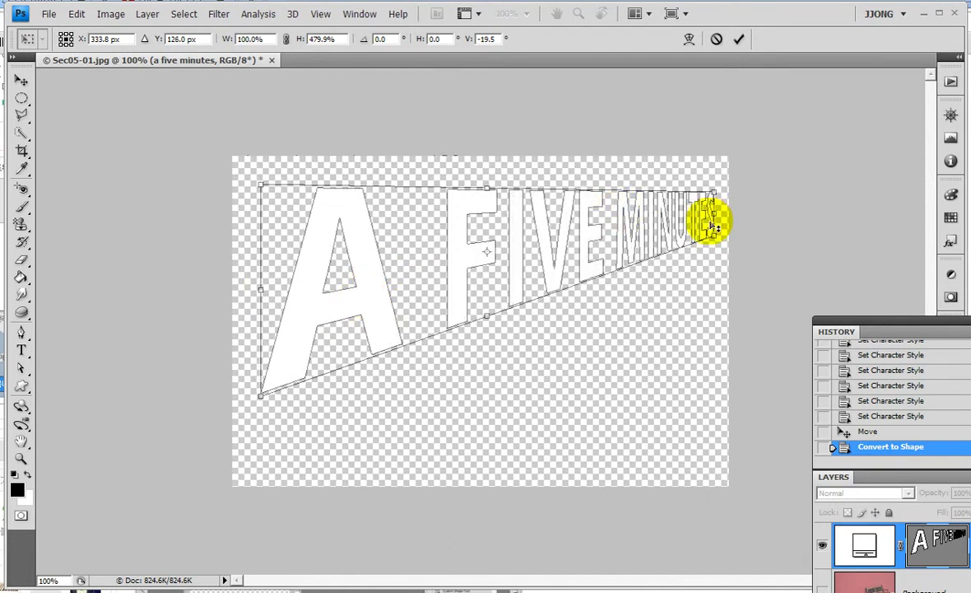
left_click_drag(712, 216, 713, 210)
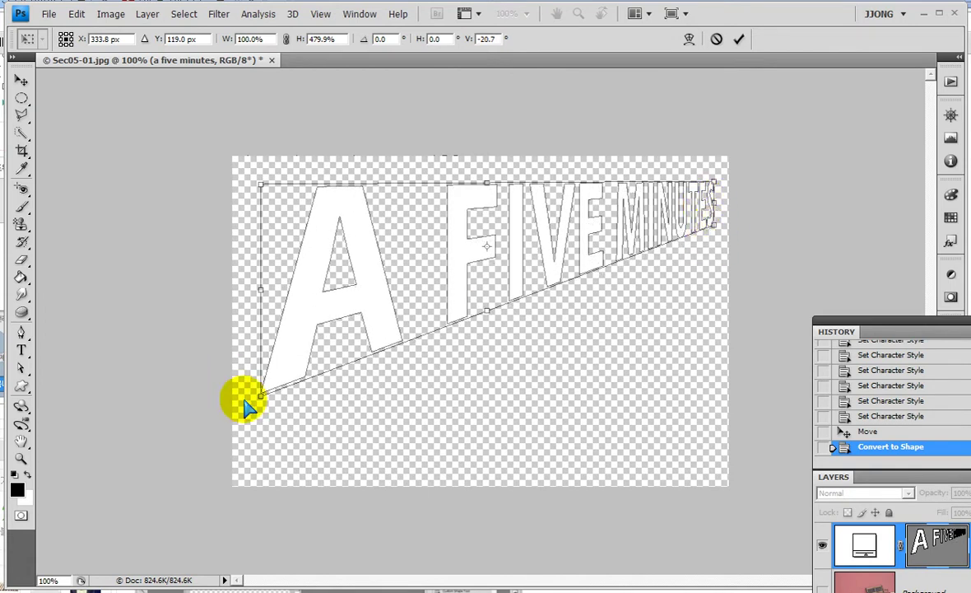
left_click_drag(261, 394, 261, 371)
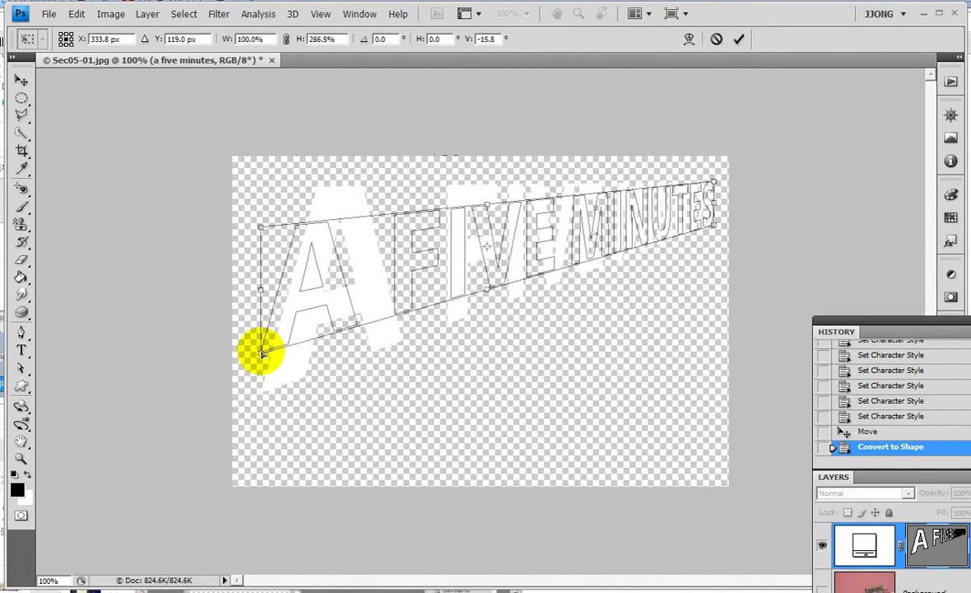
left_click_drag(261, 289, 264, 274)
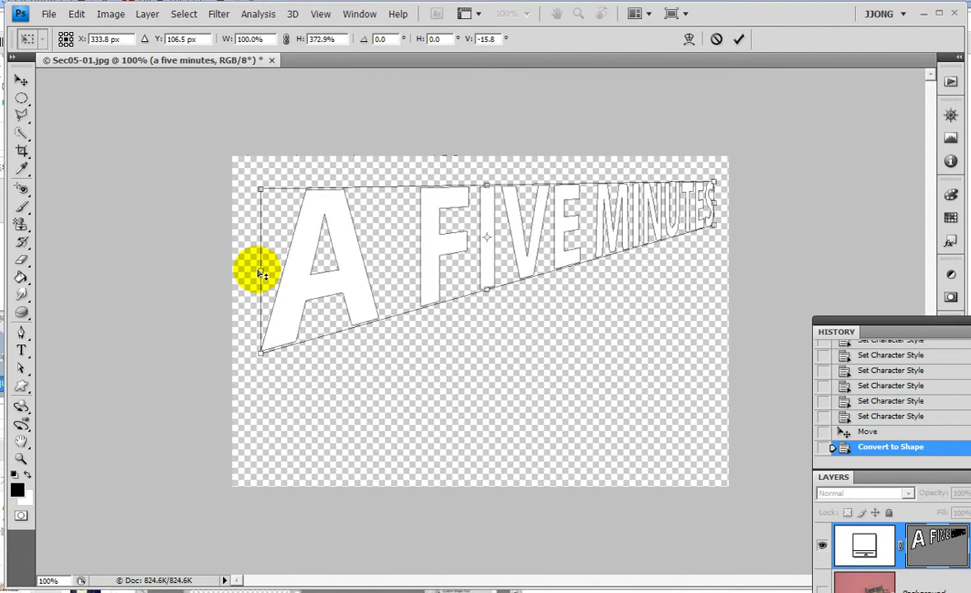
key("Return")
Show the bench photo and nudge the text slightly left and up with the Move tool.
left_click(823, 586)
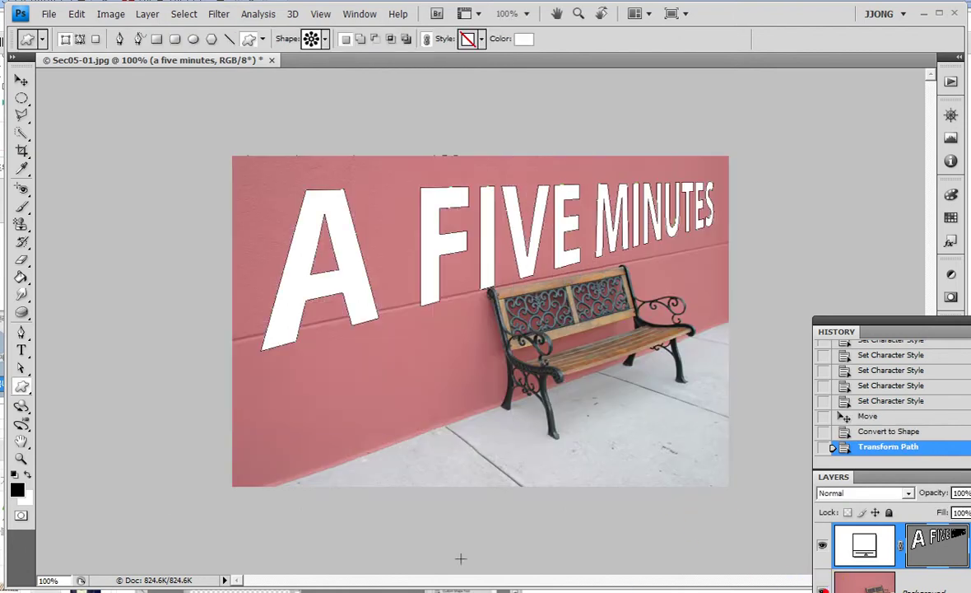
left_click(171, 511)
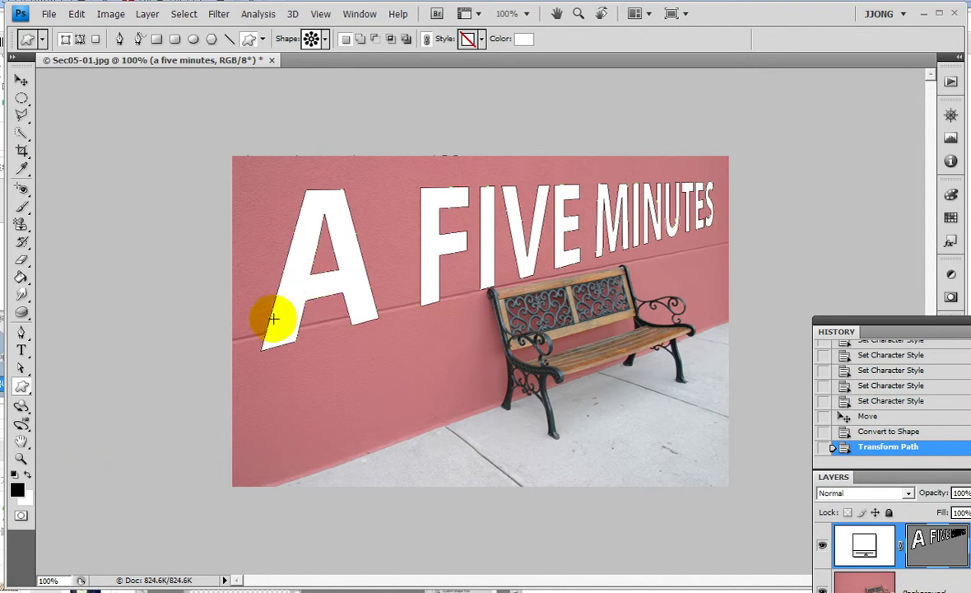
left_click(22, 80)
mouse_move(301, 285)
left_mouse_down()
mouse_move(295, 307)
mouse_move(290, 288)
left_mouse_up()
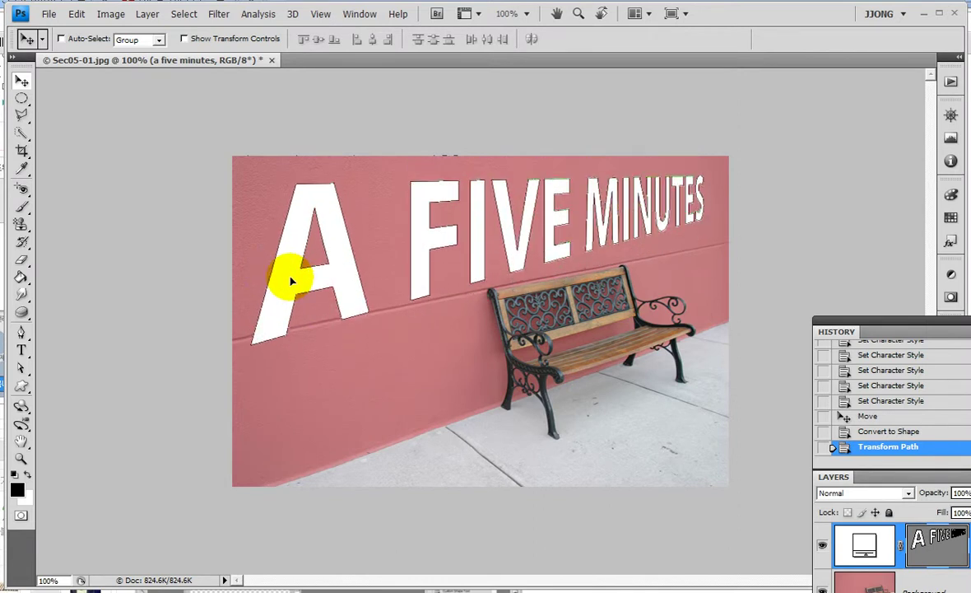
left_click_drag(291, 287, 292, 279)
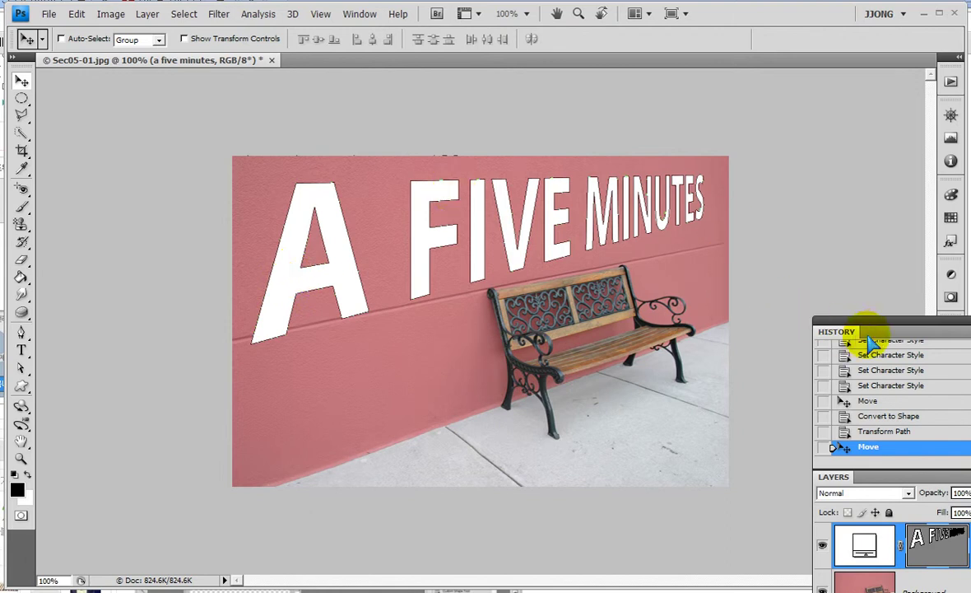
Drag the panel group toward the middle and then back to the right edge.
left_click_drag(870, 332, 617, 239)
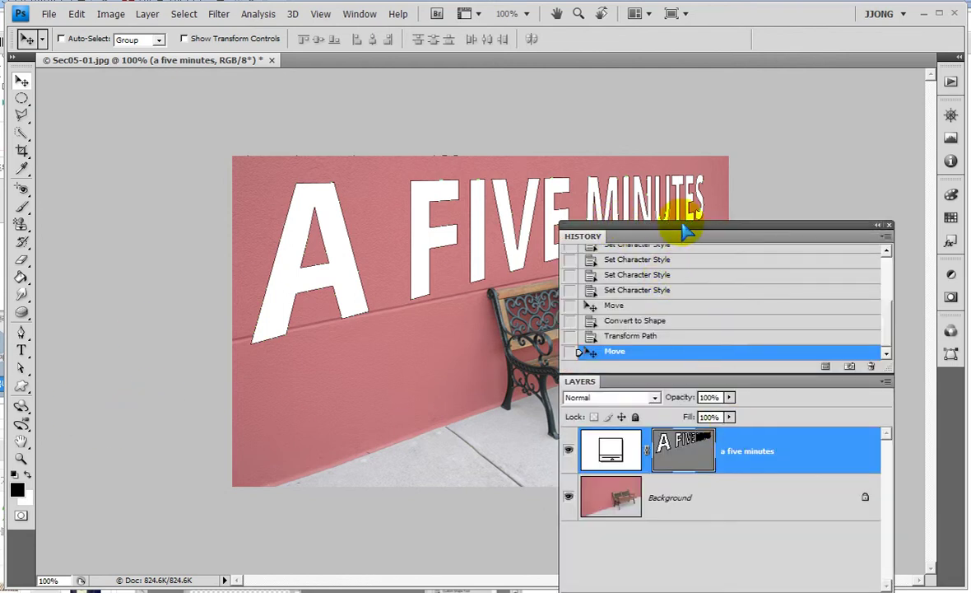
left_click_drag(685, 226, 877, 227)
left_click(22, 457)
left_click_drag(311, 361, 455, 516)
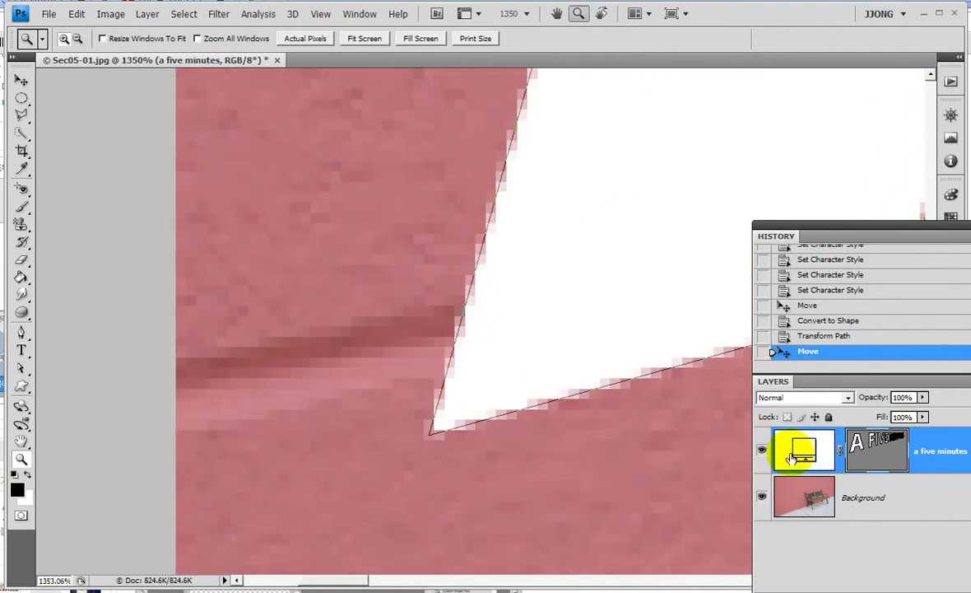
left_click(761, 497)
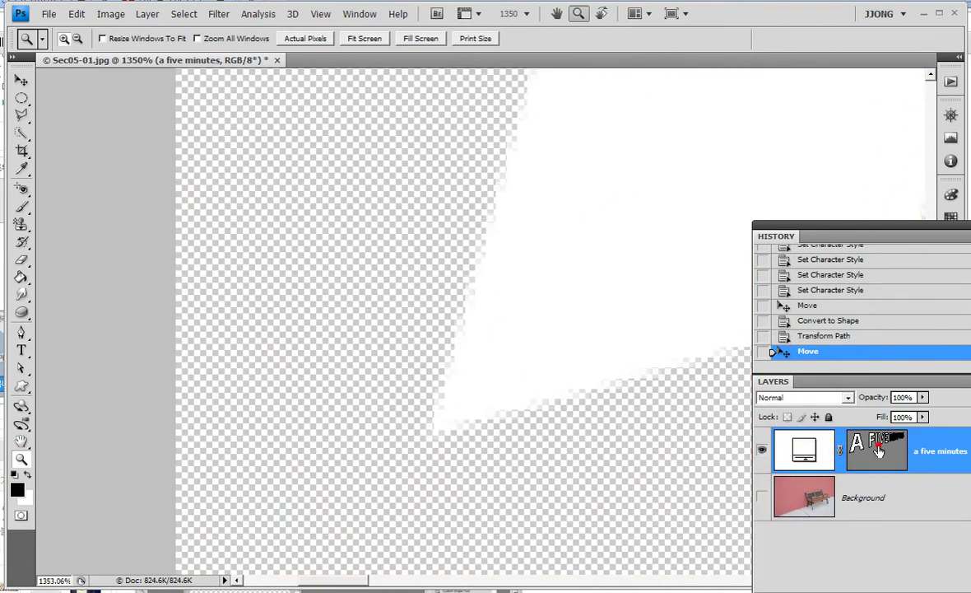
left_click(751, 496)
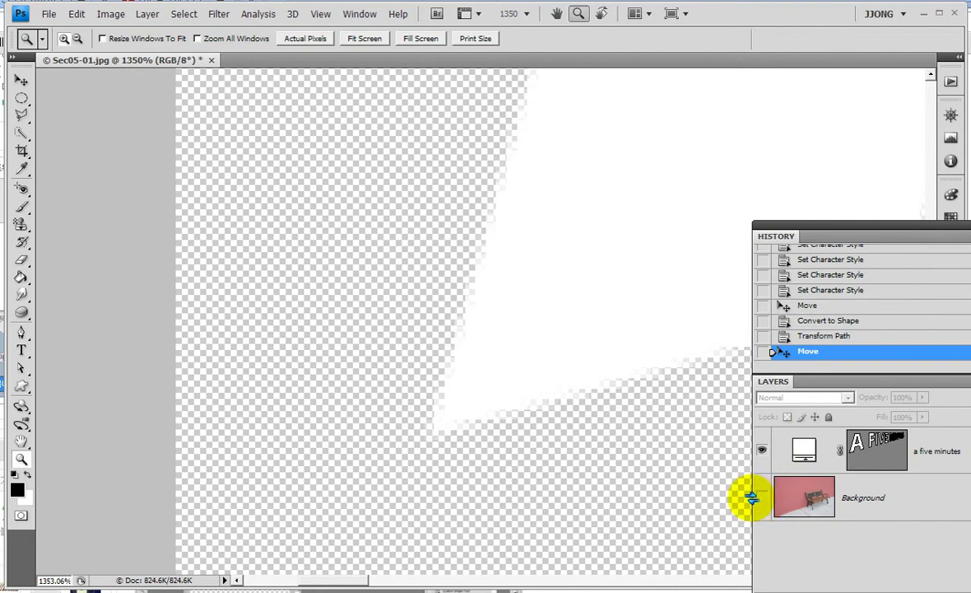
left_click(759, 497)
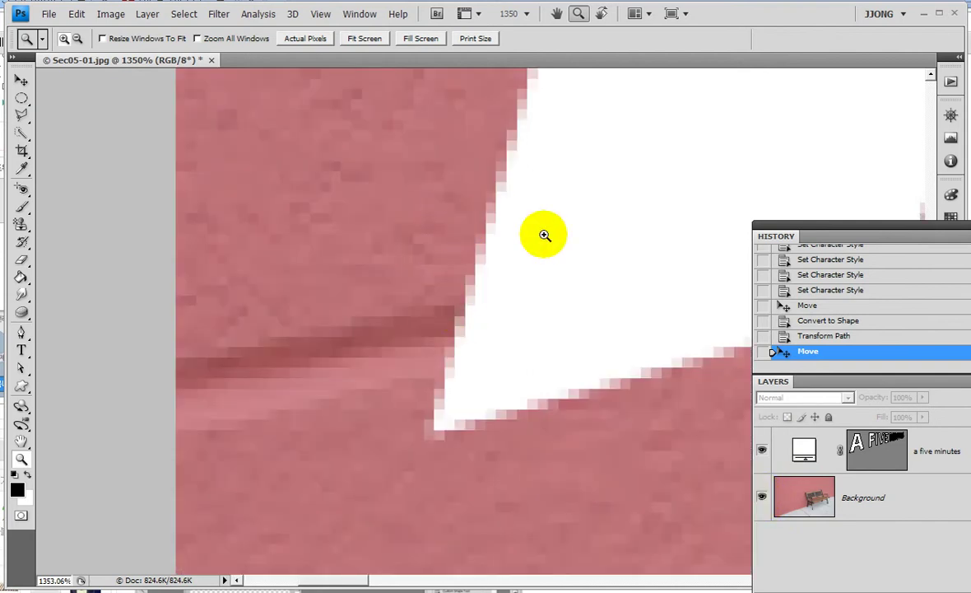
left_click_drag(434, 243, 538, 346)
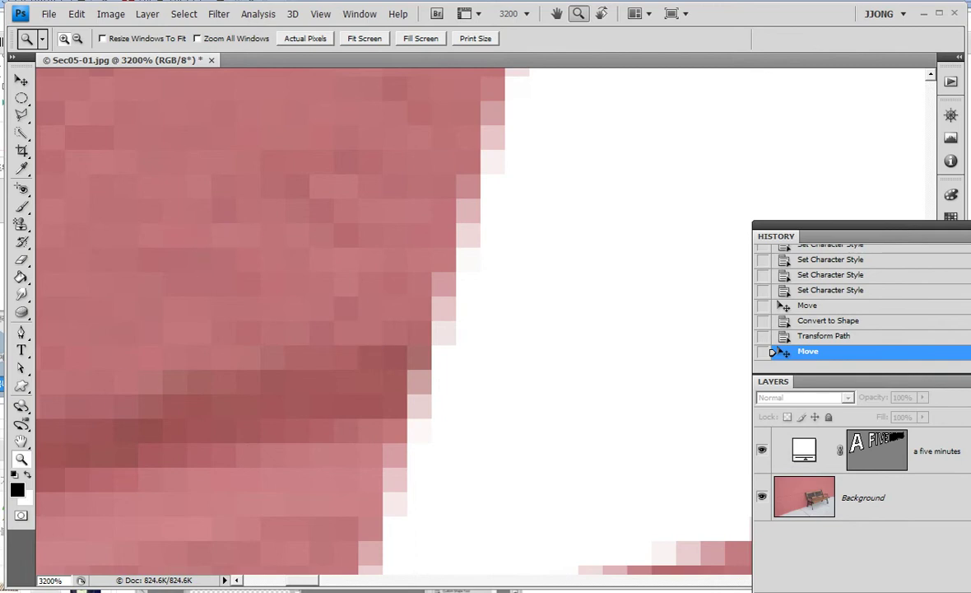
double_click(23, 458)
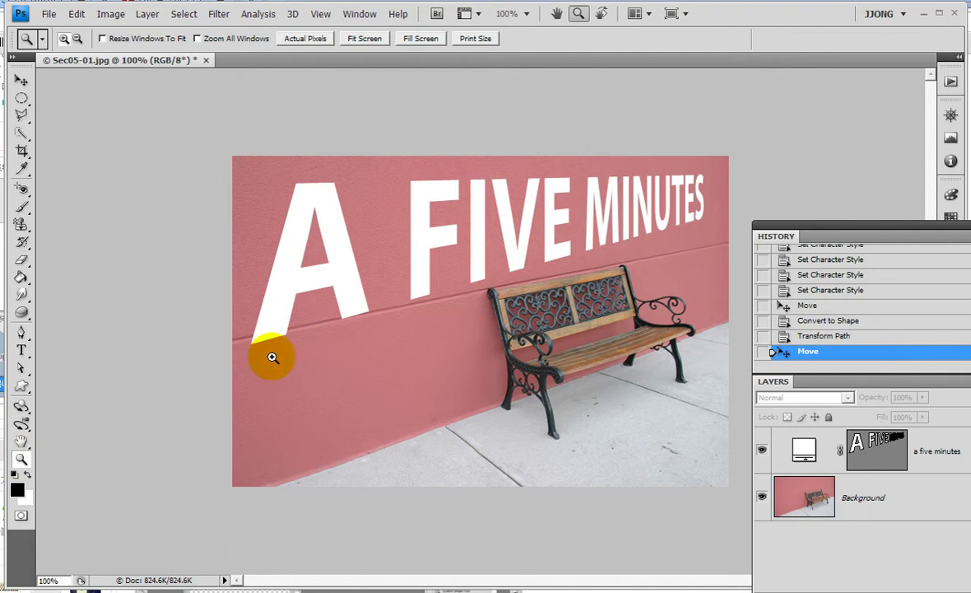
left_click(238, 315)
left_click(267, 267)
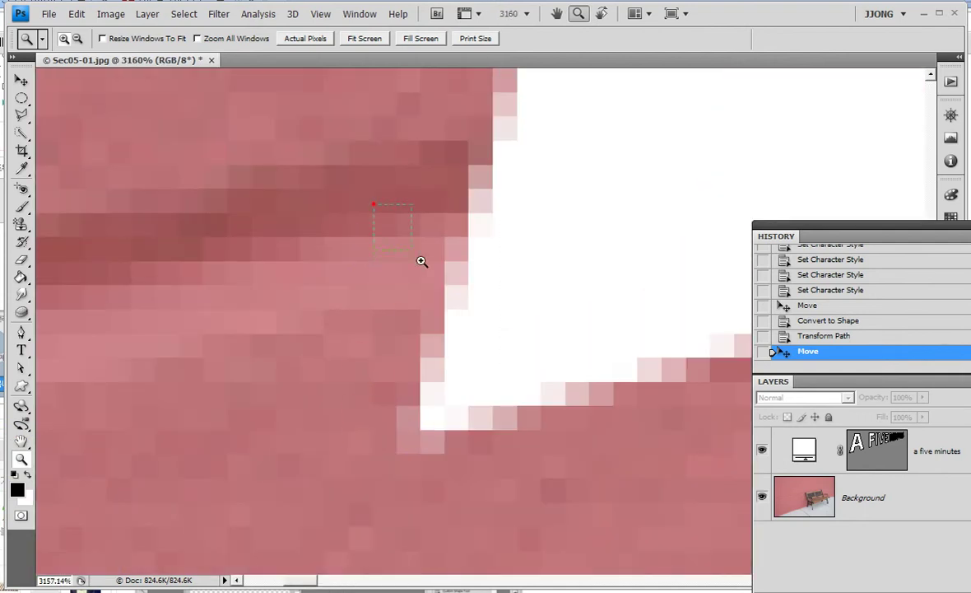
left_click(437, 346)
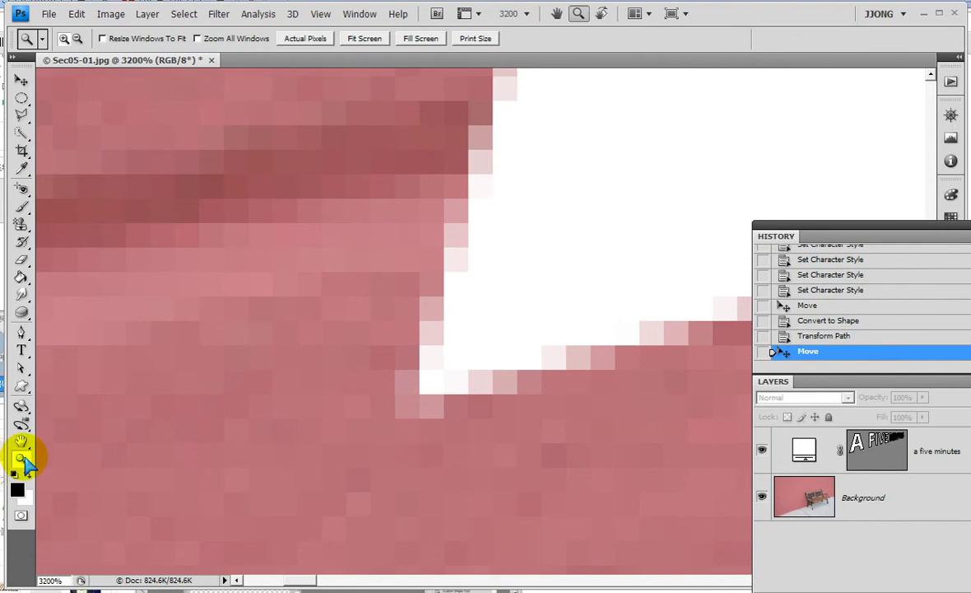
double_click(22, 459)
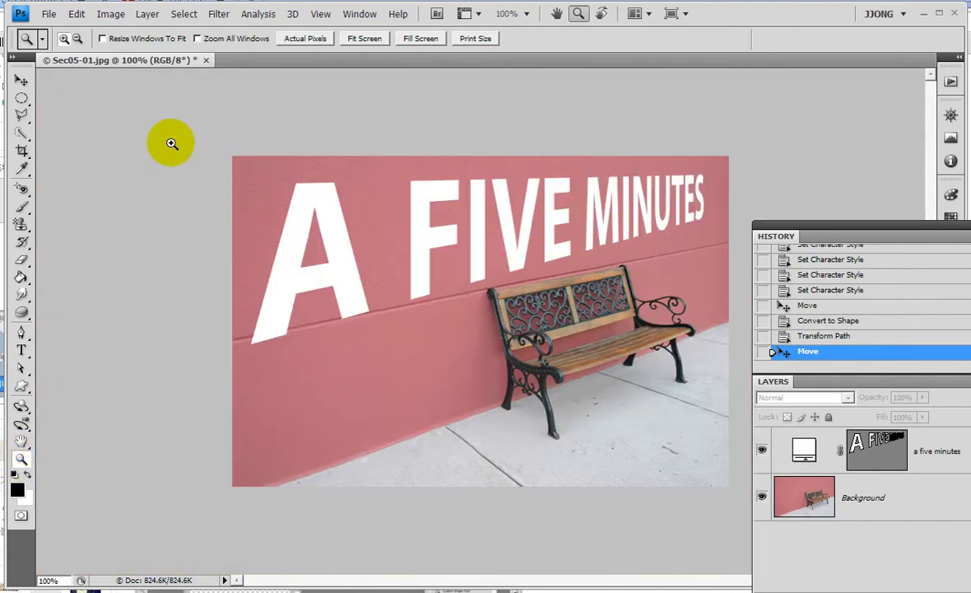
Float the History/Layers panels and step History back to the Move state before Convert to Shape.
left_click_drag(841, 219, 690, 116)
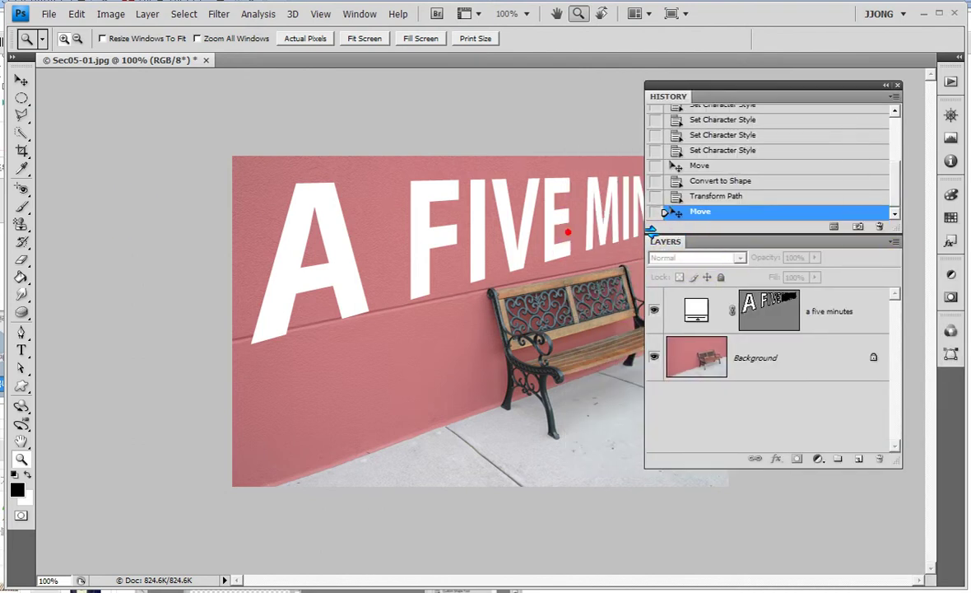
left_click_drag(567, 233, 697, 230)
left_click(782, 193)
left_click(782, 183)
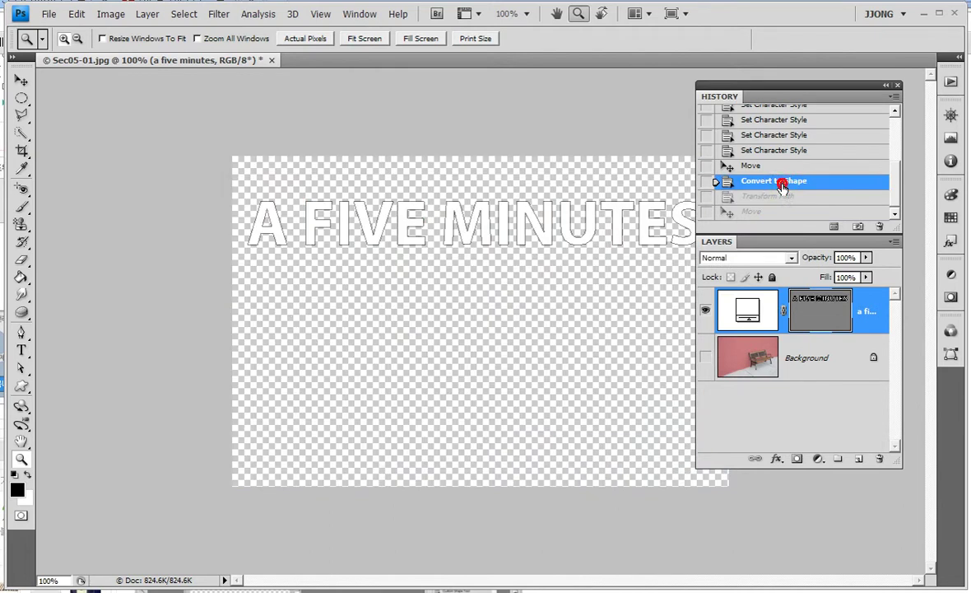
left_click(783, 167)
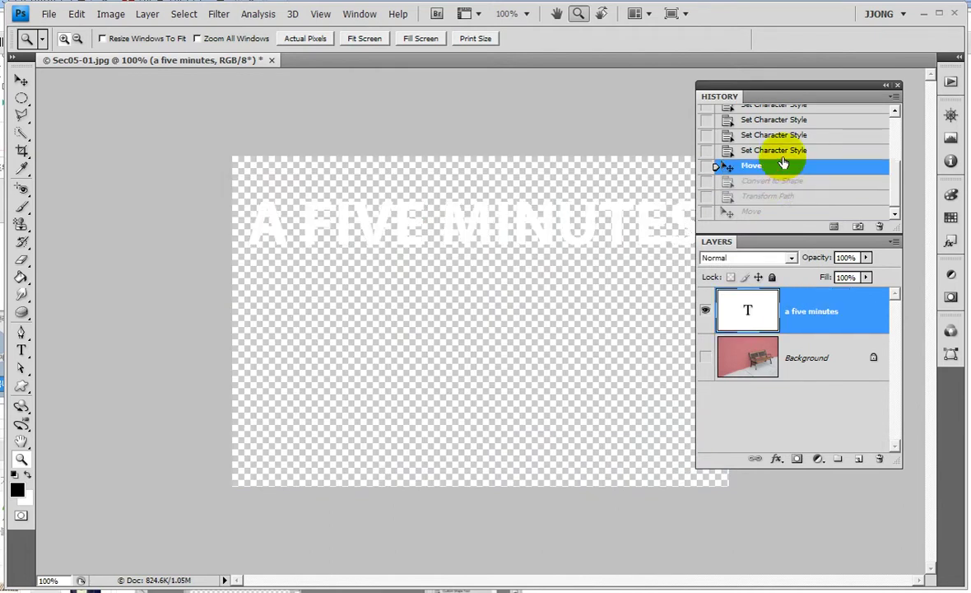
left_click(782, 195)
left_click(783, 182)
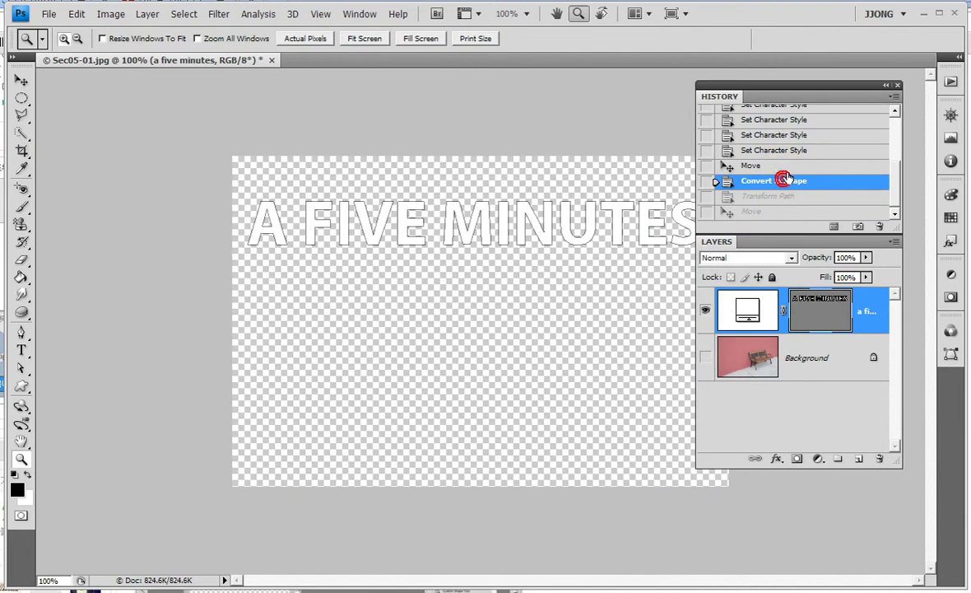
left_click(789, 165)
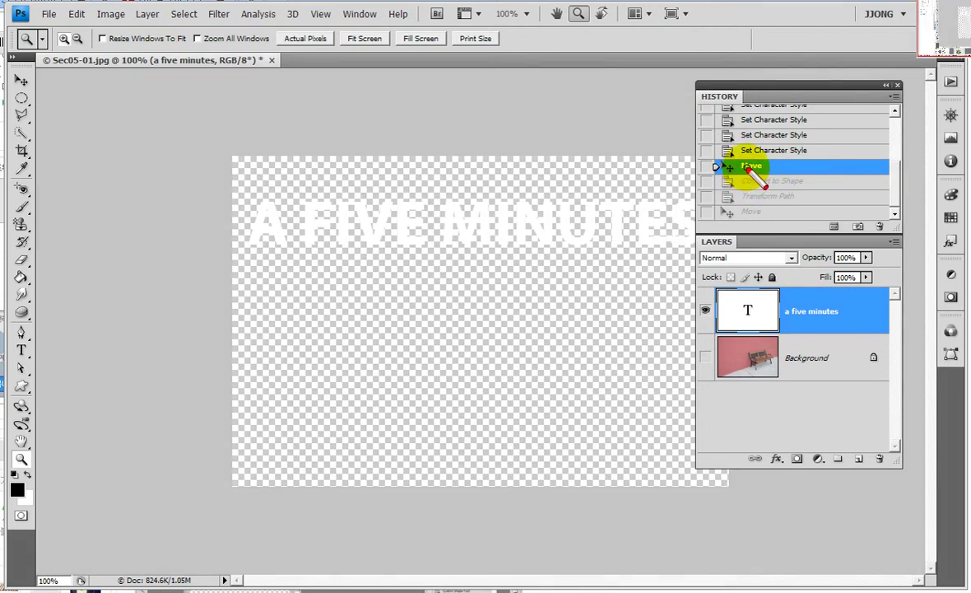
left_click_drag(782, 163, 803, 166)
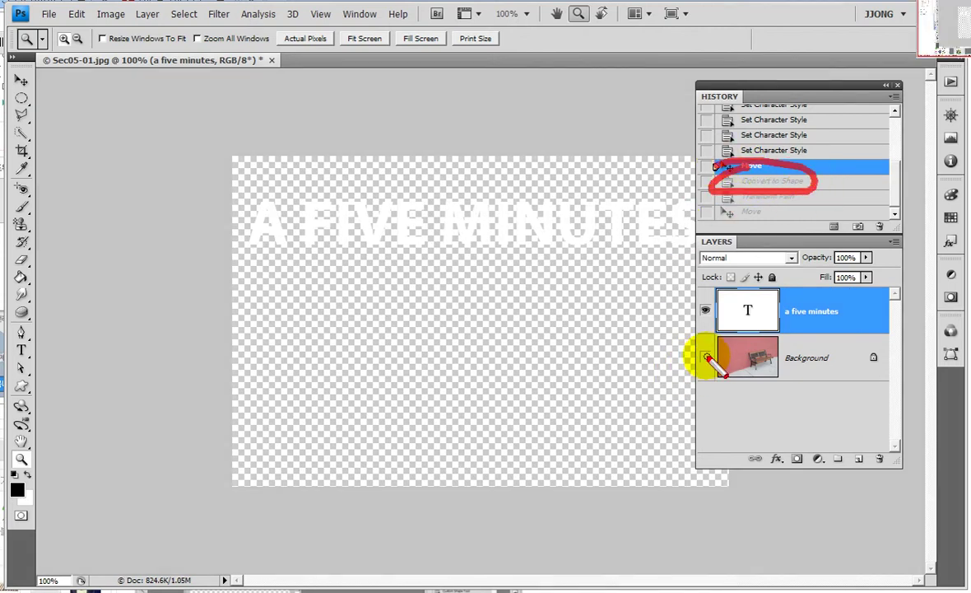
Turn on the Background layer to show the pink bench photo behind the text.
left_click(705, 356)
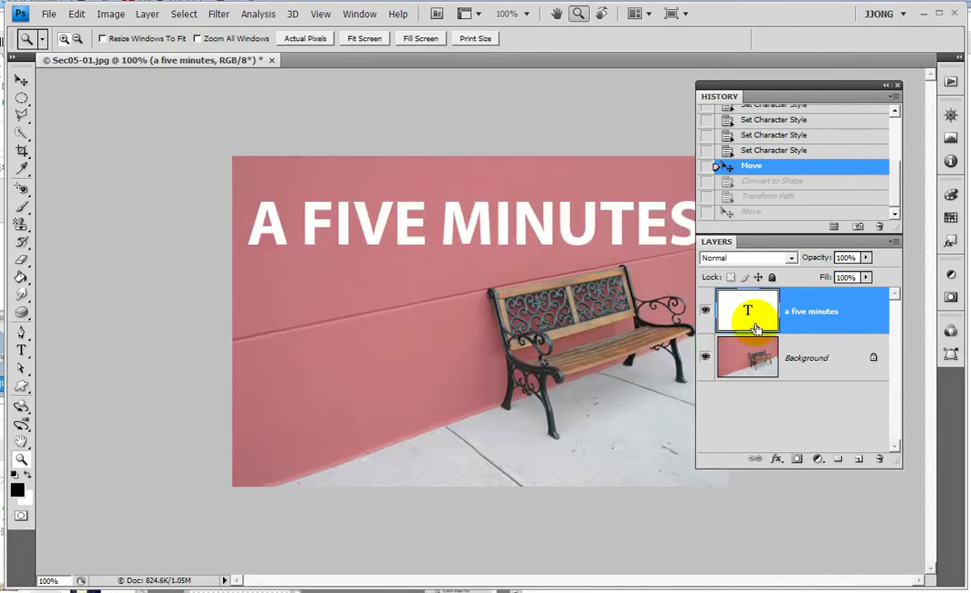
mouse_move(759, 324)
left_mouse_down()
mouse_move(729, 307)
mouse_move(745, 333)
mouse_move(776, 277)
mouse_move(718, 313)
left_mouse_up()
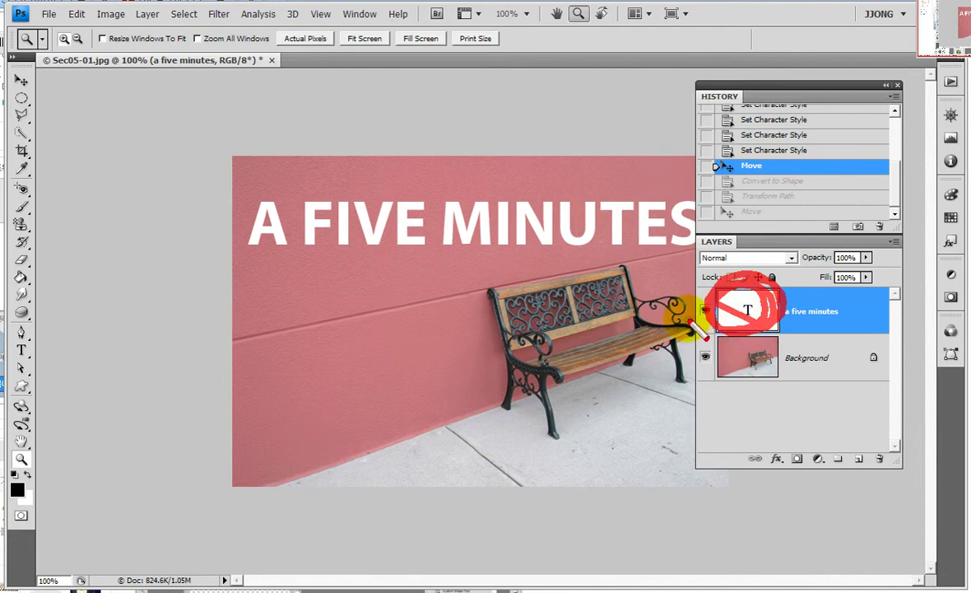
left_click_drag(783, 201, 813, 226)
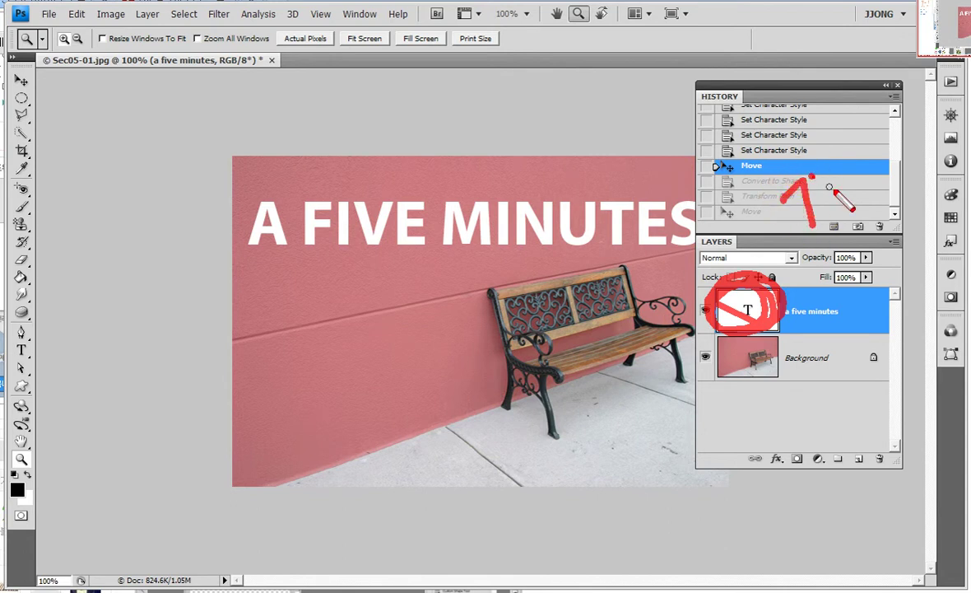
left_click_drag(850, 198, 741, 186)
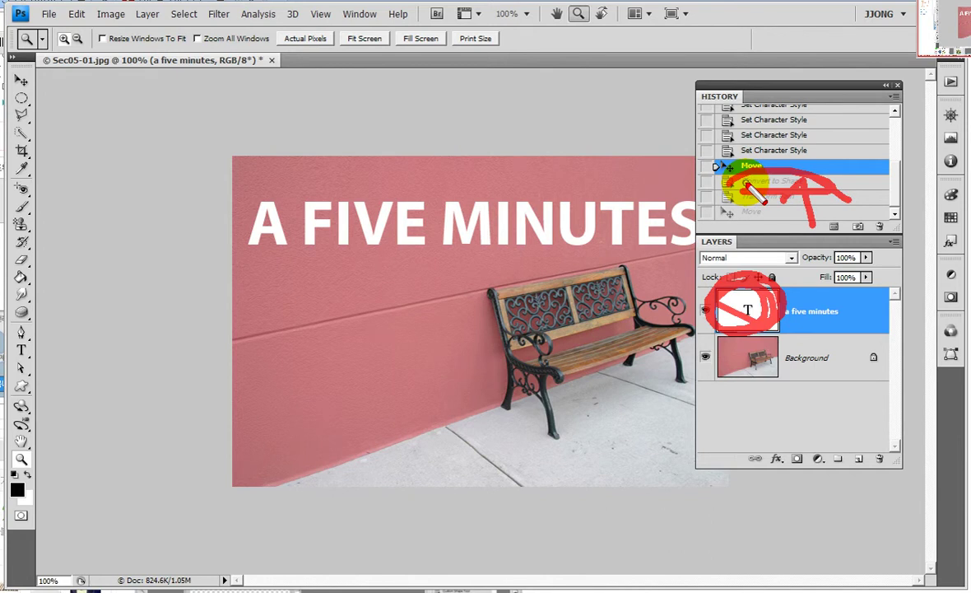
Rasterize the A FIVE MINUTES type layer into pixels with Rasterize Type.
key("Escape")
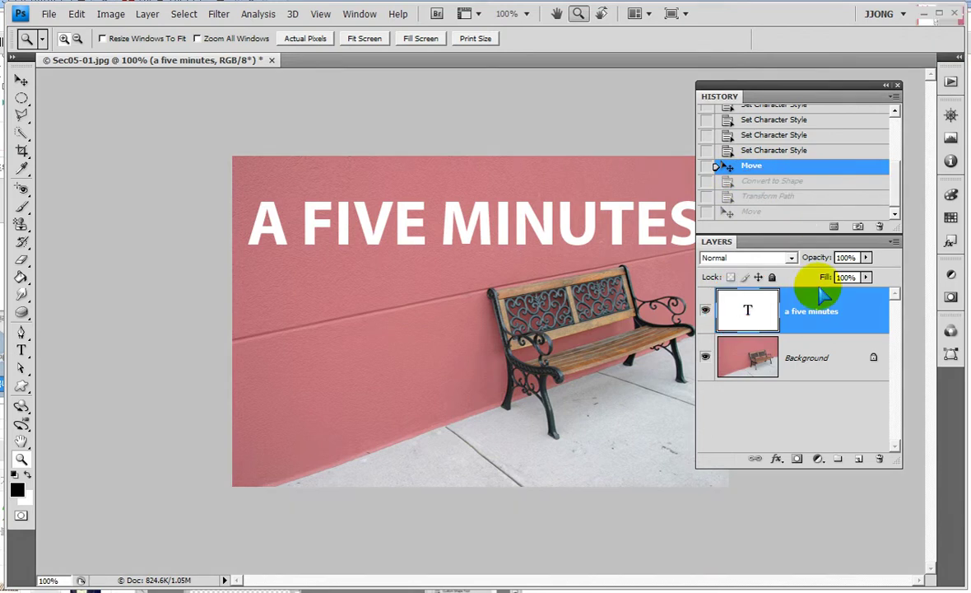
right_click(832, 317)
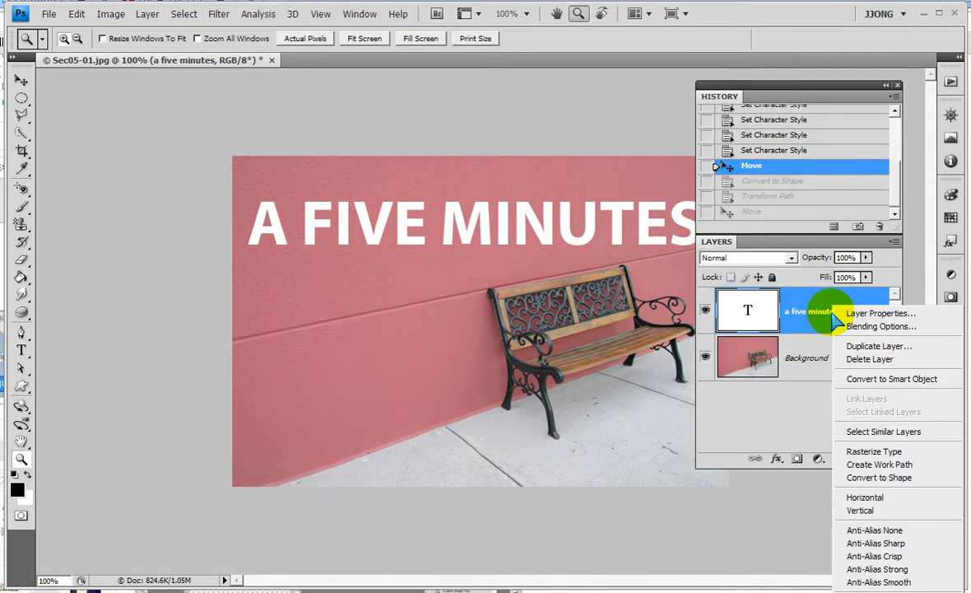
left_click(887, 458)
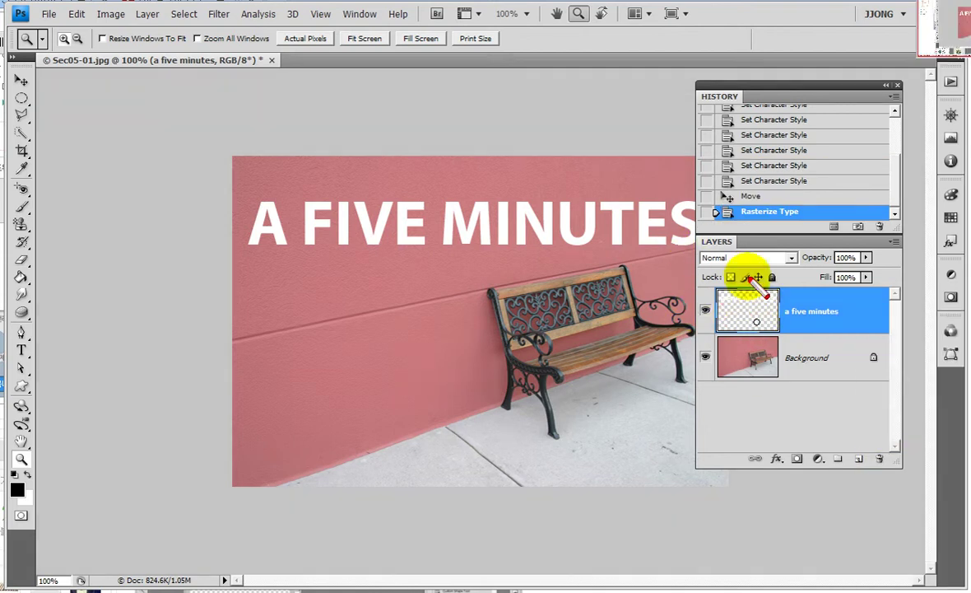
Rearrange the panels and pull the document tab out into a floating window.
left_click_drag(745, 280, 750, 301)
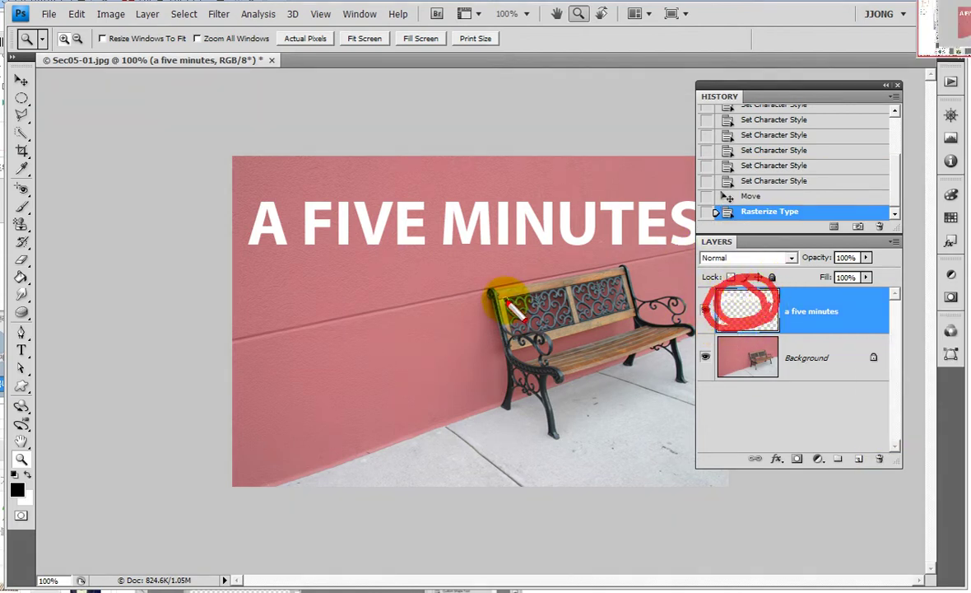
left_click_drag(426, 179, 492, 244)
left_click_drag(513, 193, 426, 250)
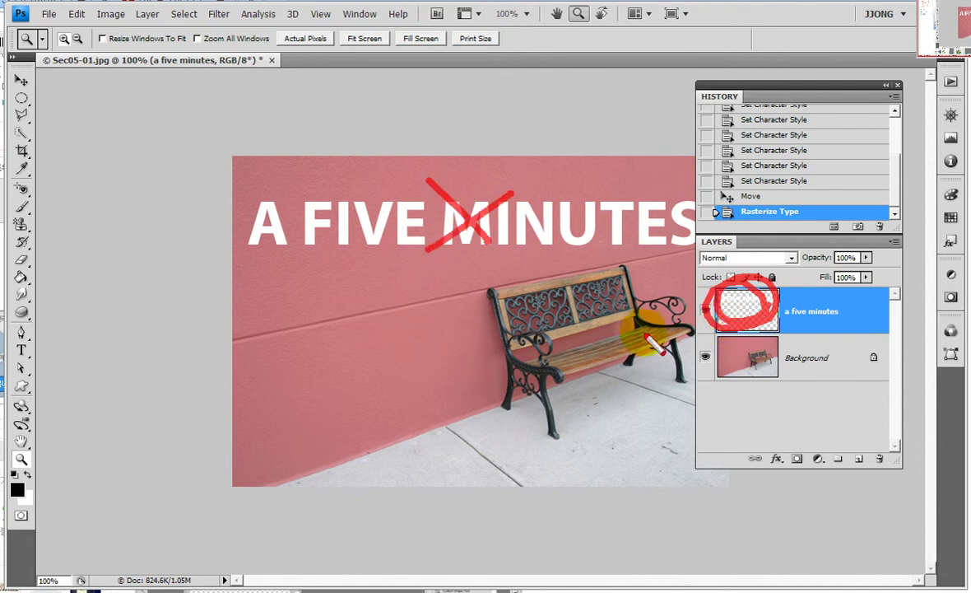
key("e")
mouse_move(769, 324)
left_mouse_down()
mouse_move(701, 289)
mouse_move(774, 339)
left_mouse_up()
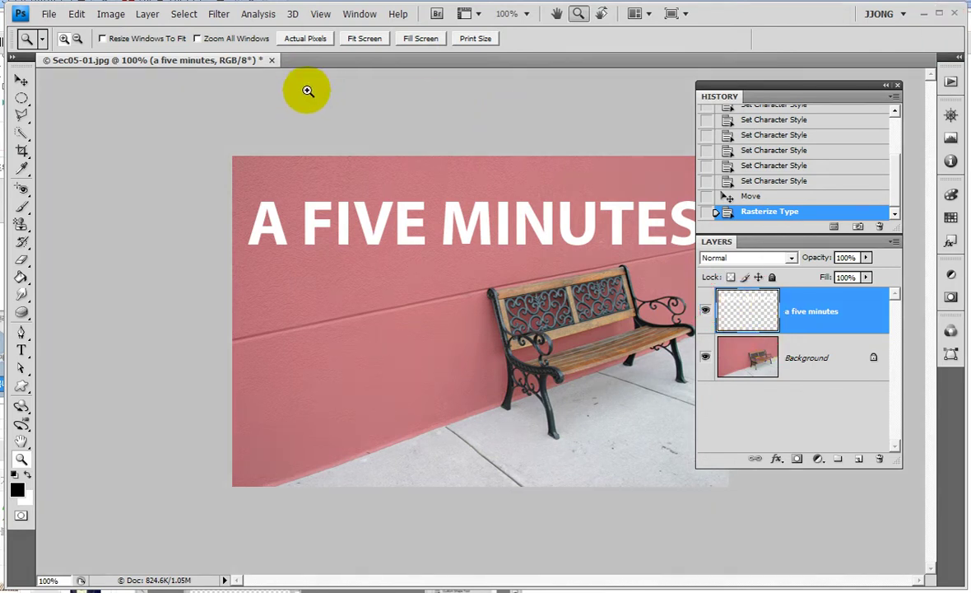
left_click_drag(205, 61, 147, 85)
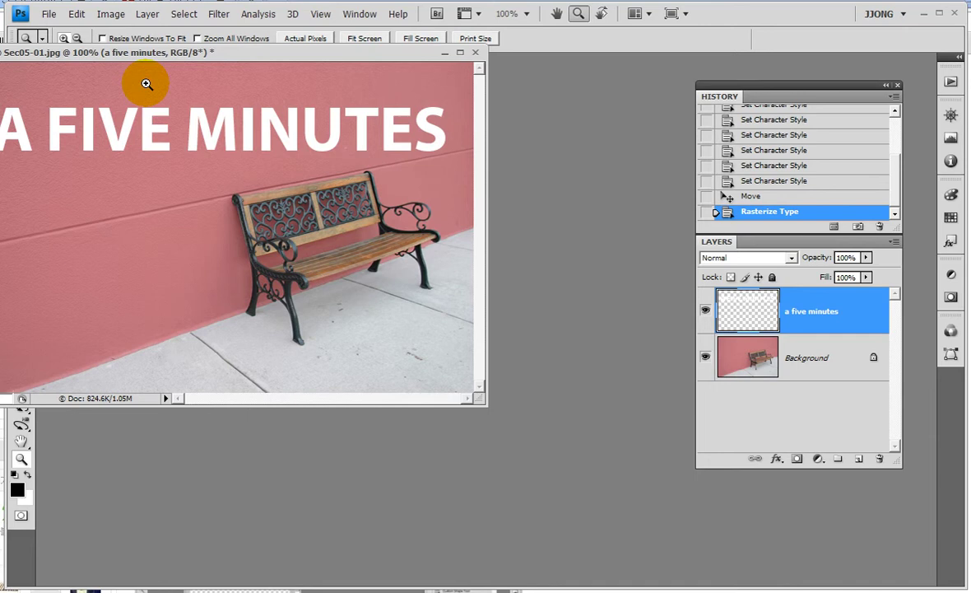
Enlarge the floating document window and start a Perspective free transform (Ctrl+T) on the text.
left_click(11, 52)
left_click(107, 70)
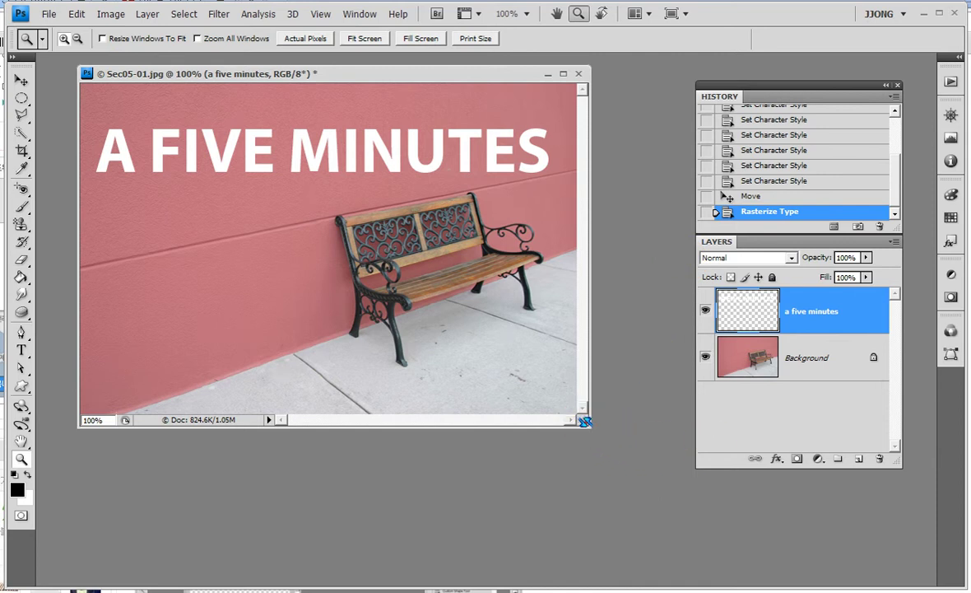
left_click_drag(583, 421, 672, 450)
key("ctrl+t")
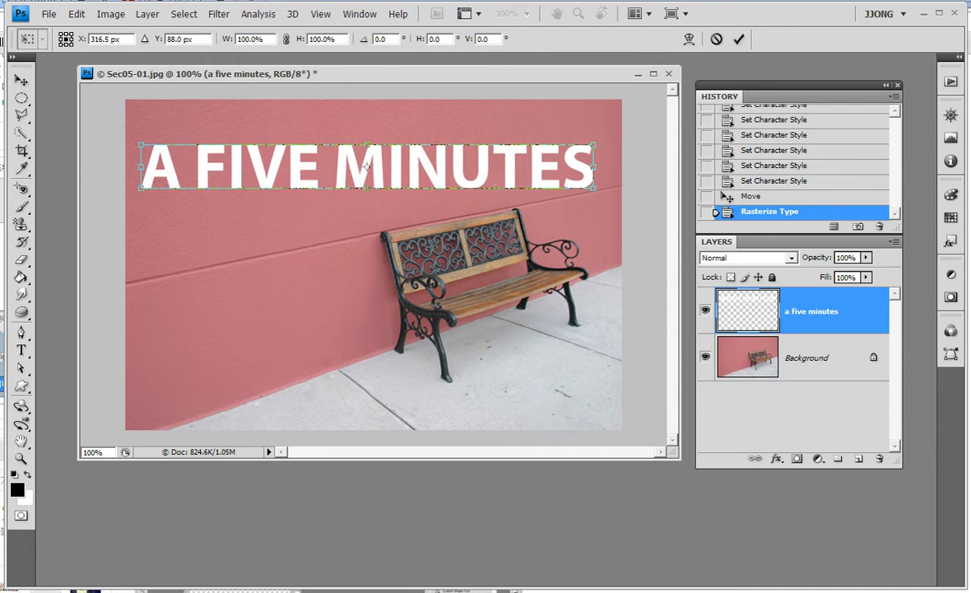
right_click(461, 171)
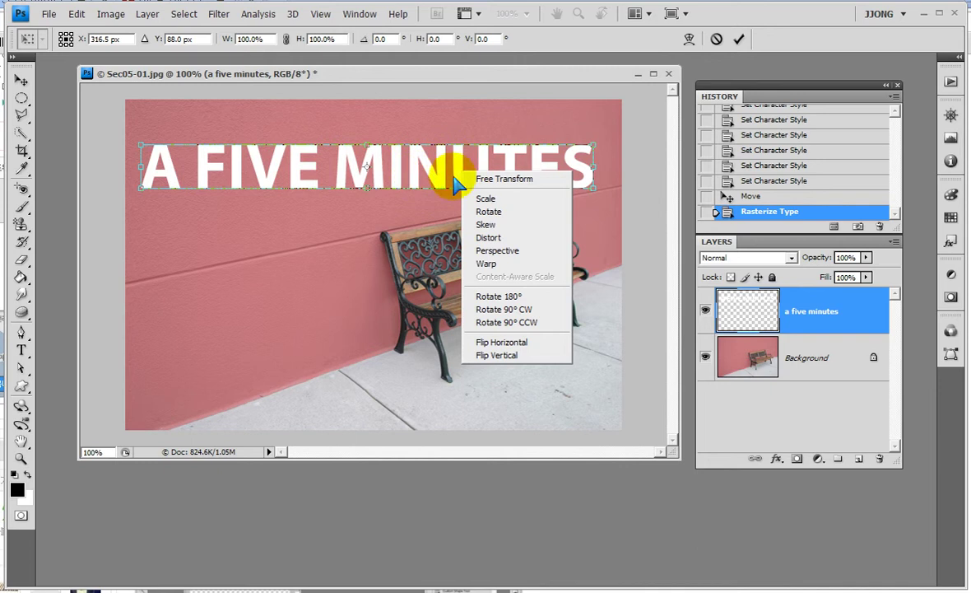
left_click(512, 251)
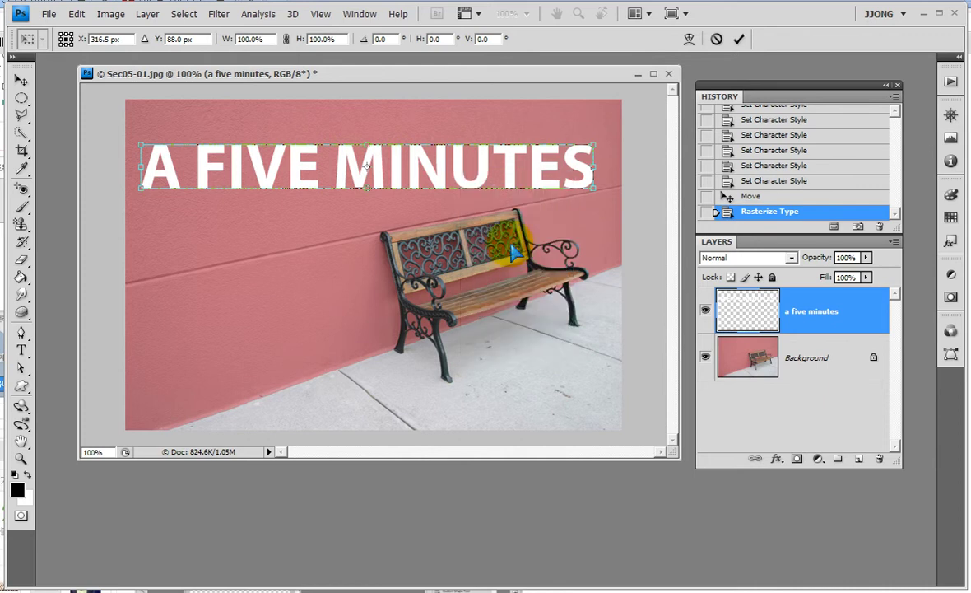
Drag the corner handles so the text recedes along the pink wall, then commit.
left_click_drag(143, 191, 159, 298)
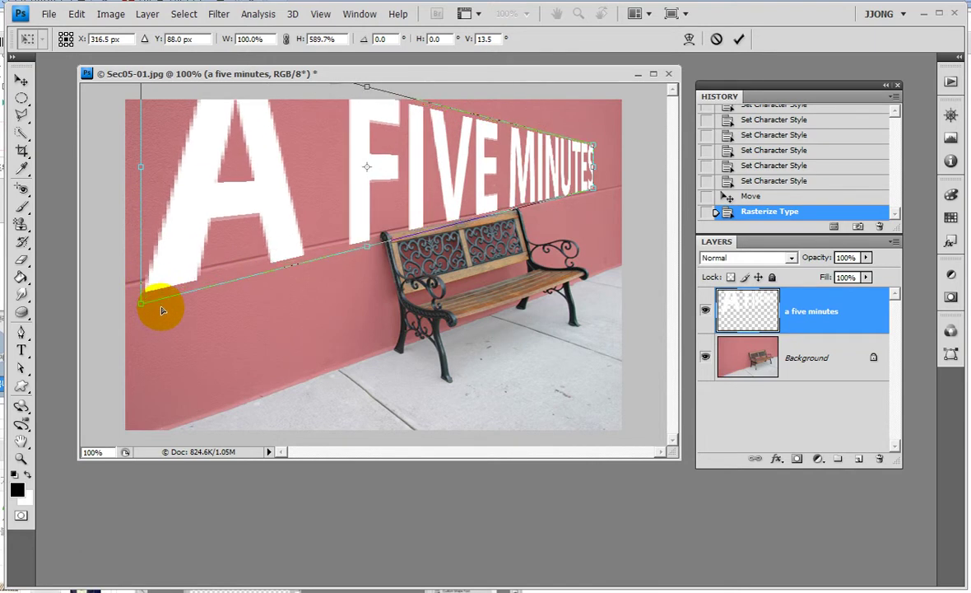
left_click_drag(159, 298, 161, 306)
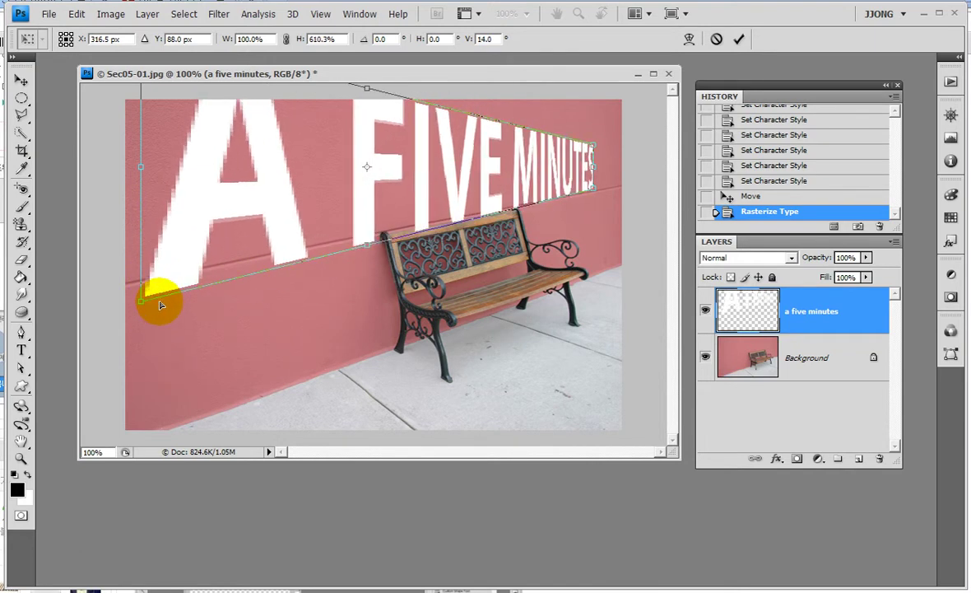
left_click_drag(140, 164, 140, 242)
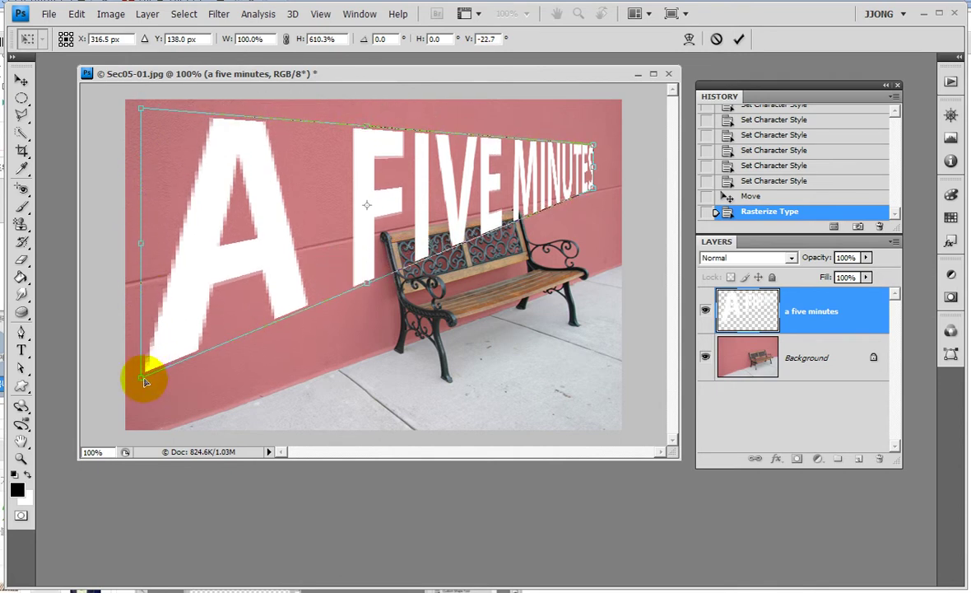
left_click_drag(144, 381, 142, 349)
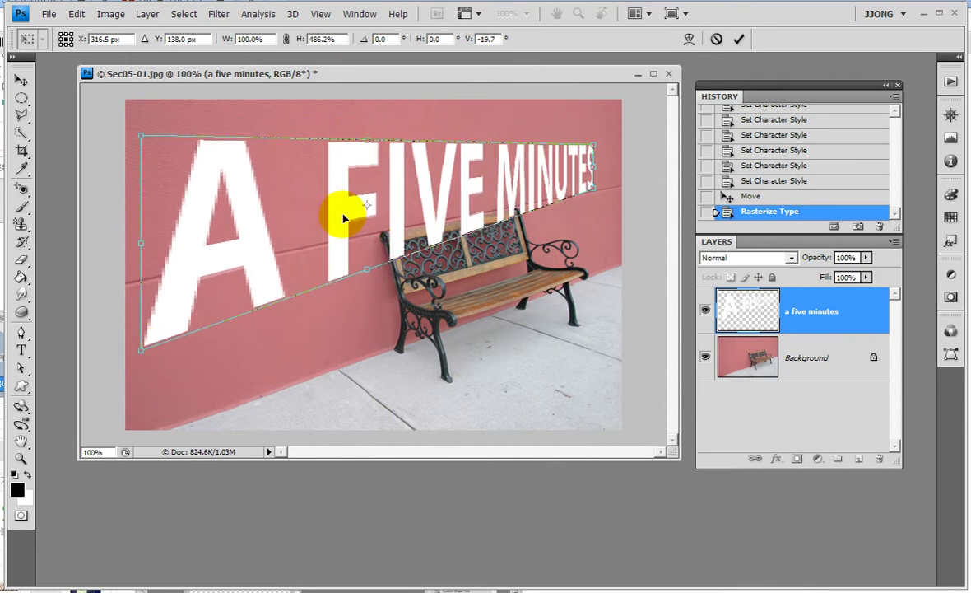
left_click_drag(344, 218, 344, 188)
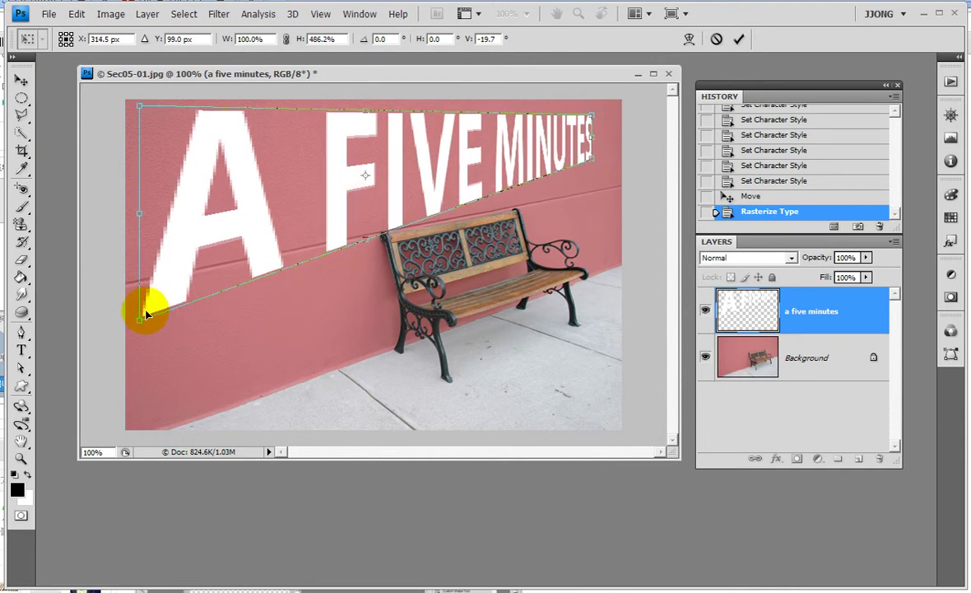
left_click_drag(140, 319, 136, 306)
mouse_move(162, 264)
left_mouse_down()
mouse_move(173, 247)
mouse_move(159, 228)
left_mouse_up()
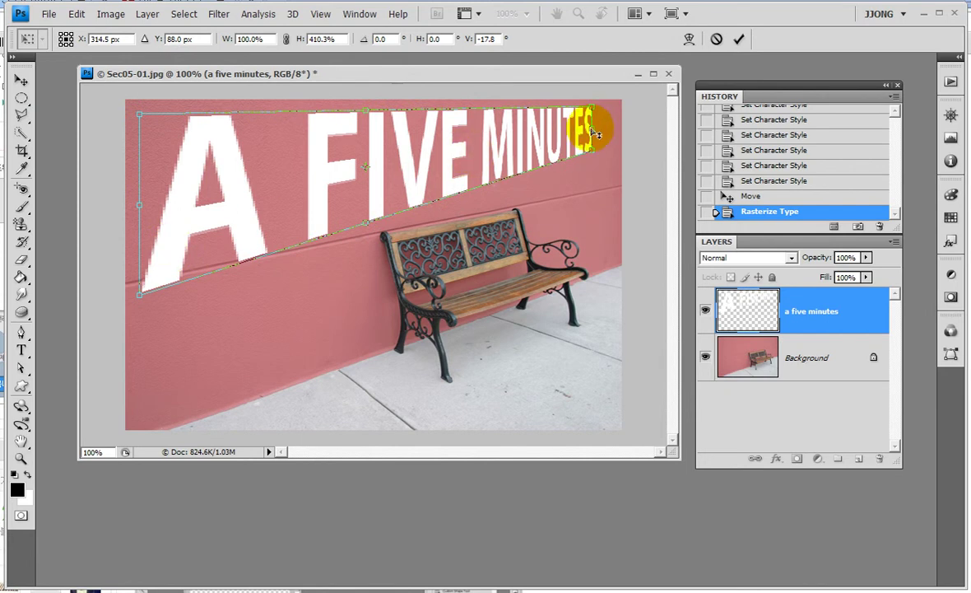
left_click_drag(595, 132, 595, 150)
left_click_drag(153, 223, 154, 218)
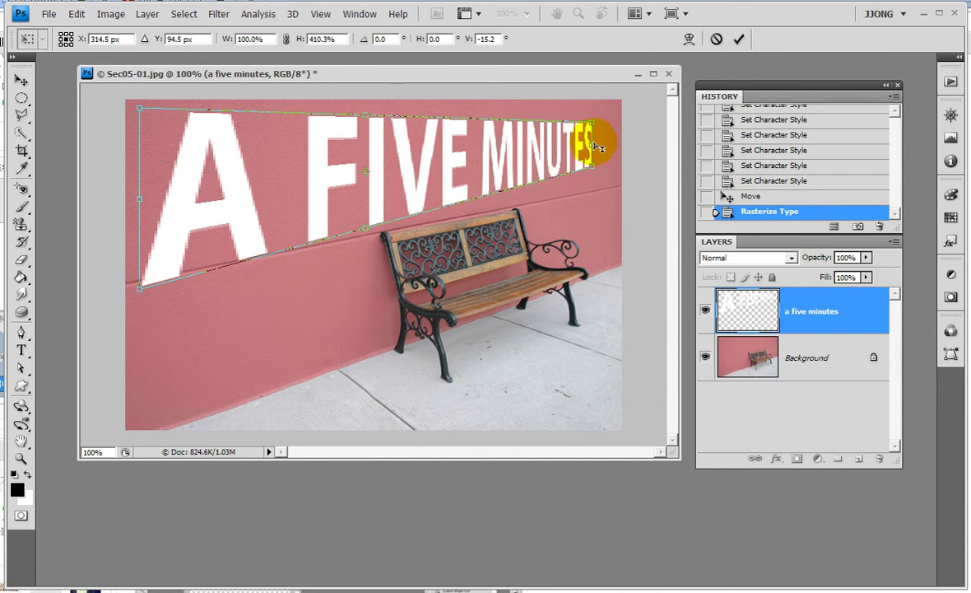
key("Return")
left_click(21, 458)
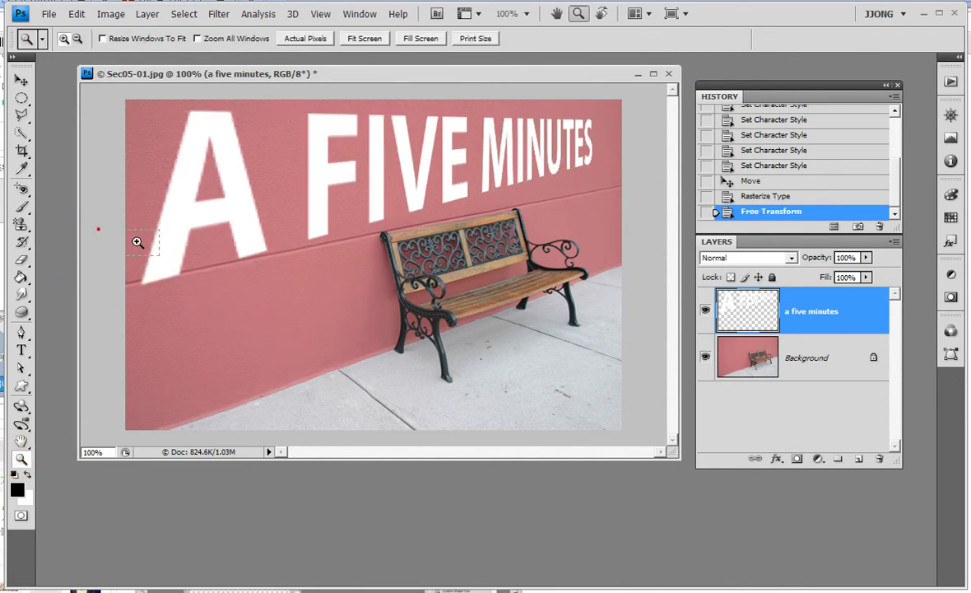
left_click_drag(137, 242, 215, 298)
double_click(22, 457)
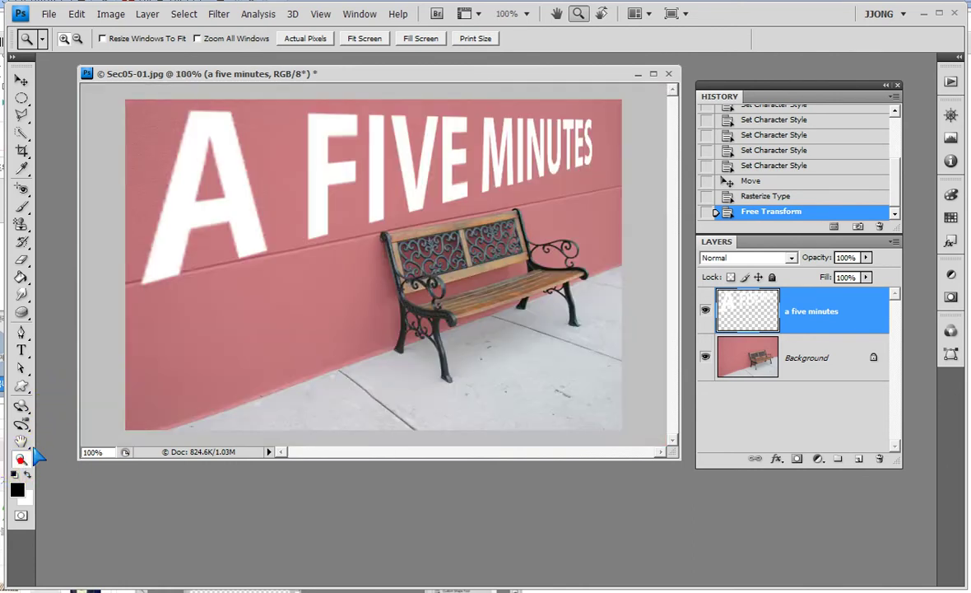